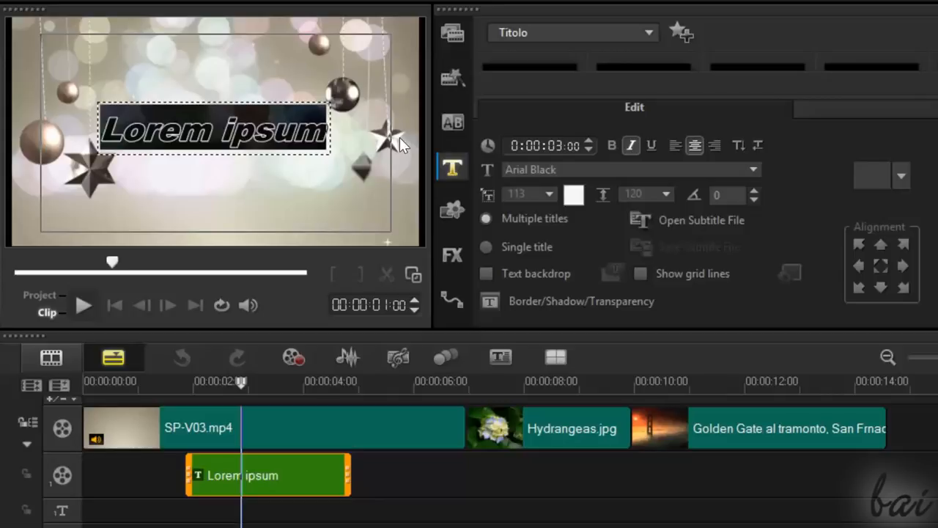
{"action": "type", "text": "!"}
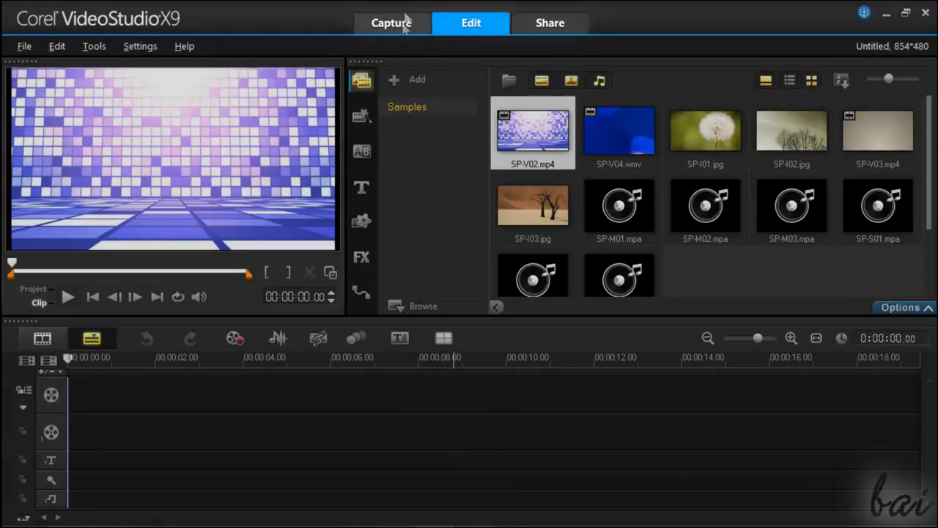
Step: Look through the Capture, Edit and Share workspaces, including the computer, device and web output options, and return to editing
{"action": "left_click", "coordinate": [400, 22]}
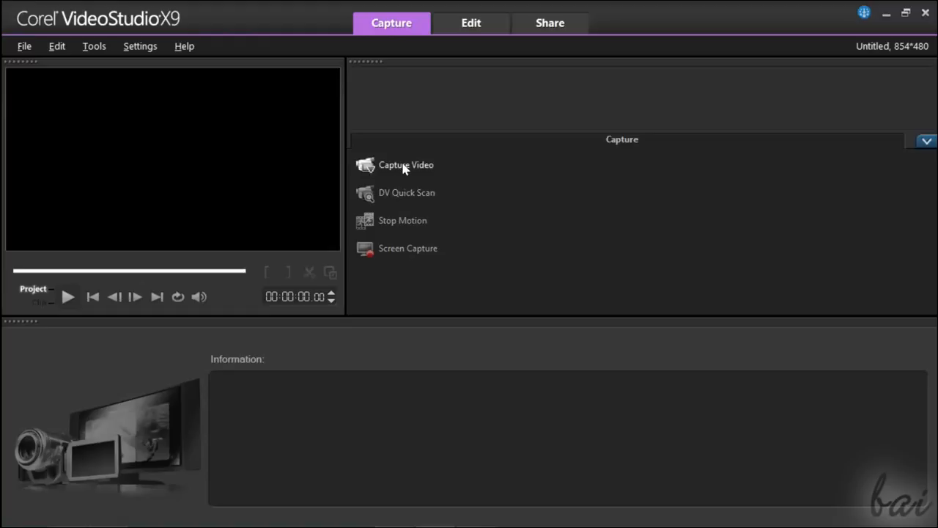
{"action": "left_click", "coordinate": [484, 28]}
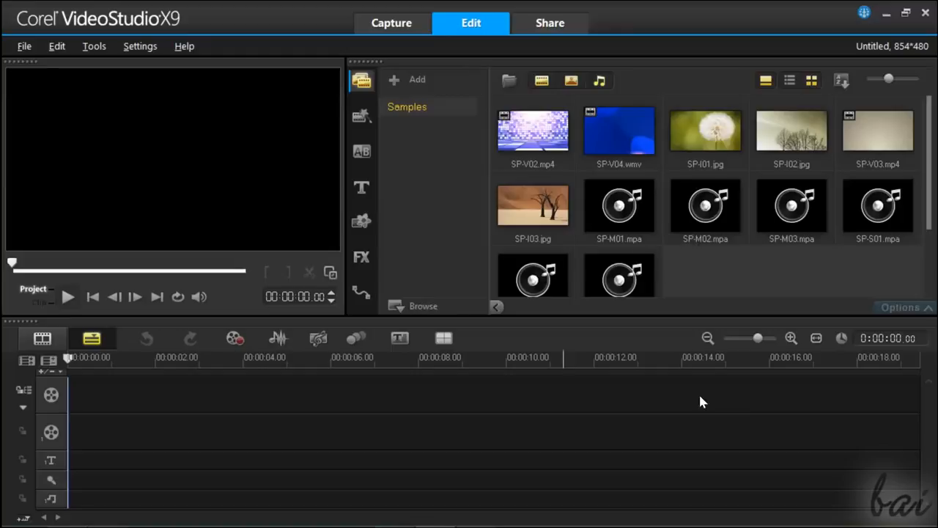
{"action": "left_click", "coordinate": [546, 24]}
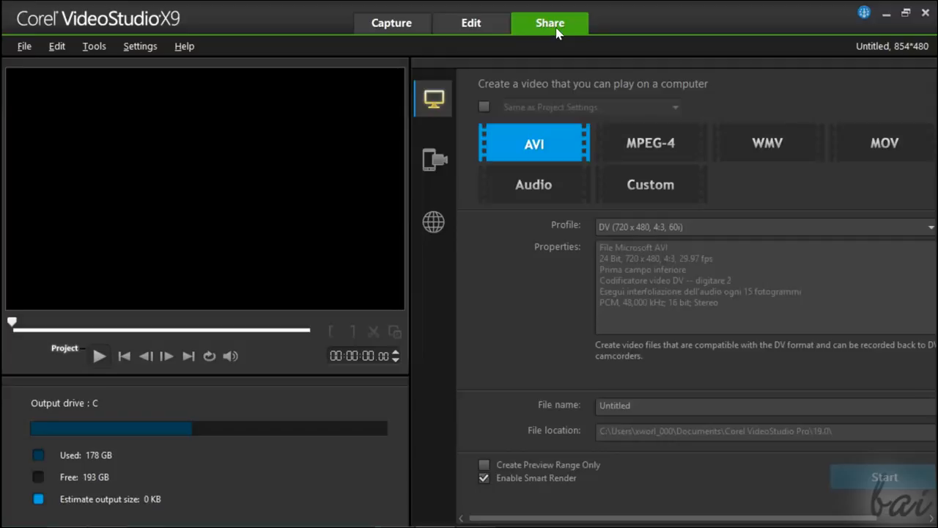
{"action": "left_click", "coordinate": [432, 160]}
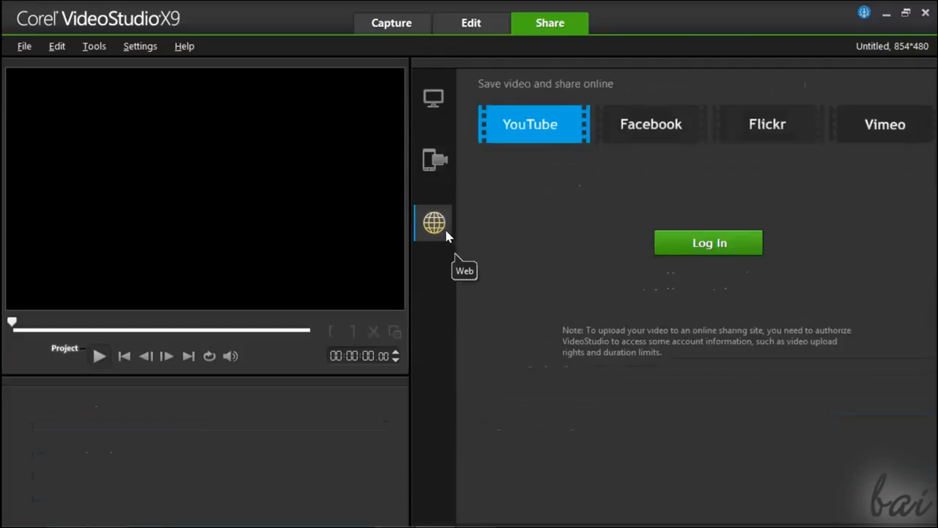
{"action": "left_click", "coordinate": [430, 110]}
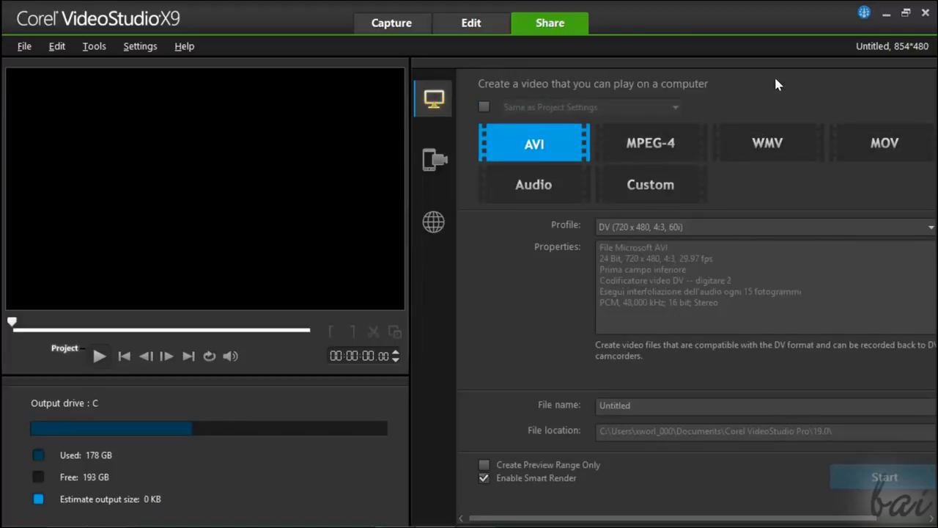
{"action": "left_click", "coordinate": [478, 27]}
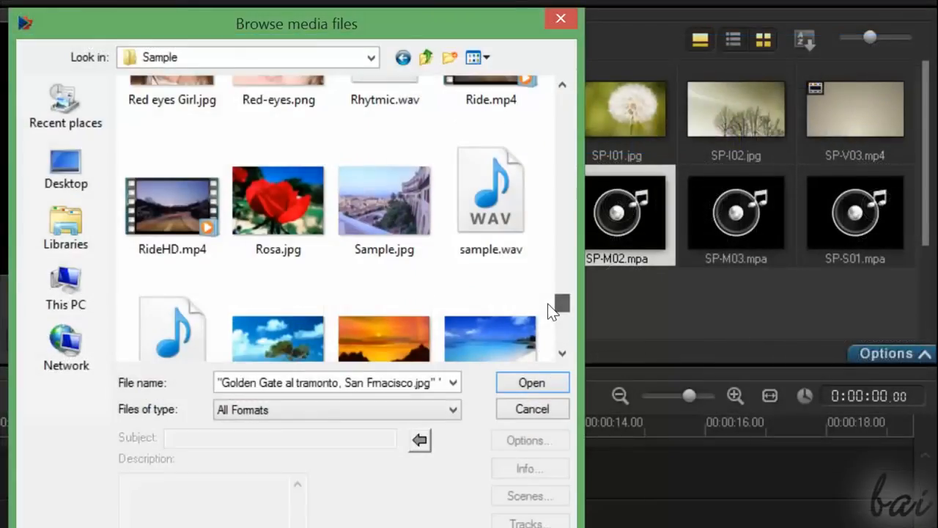
Step: Import the selected Golden Gate, great_wall_of_china01673.jpg and Hydrangeas.jpg pictures into the library and preview each one
{"action": "scroll", "coordinate": [548, 303], "scroll_direction": "down", "scroll_amount": 1}
{"action": "left_click", "coordinate": [537, 380]}
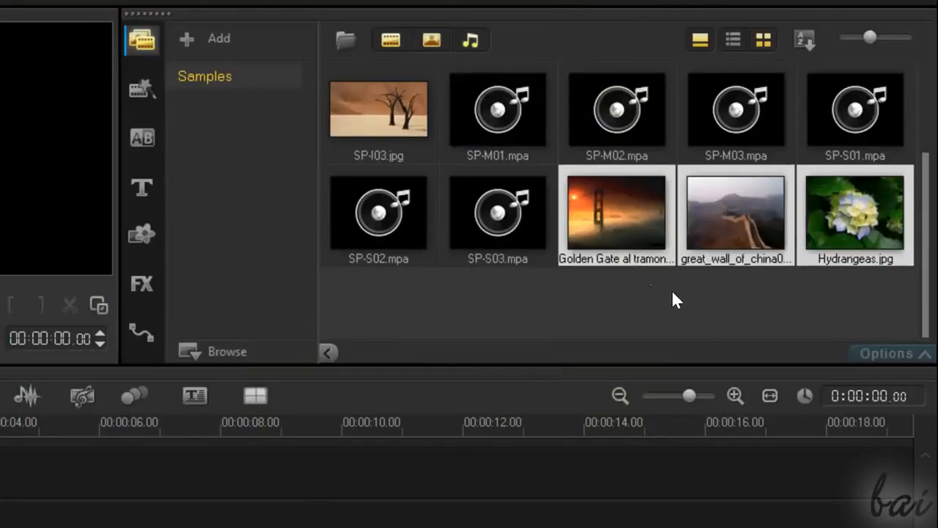
{"action": "left_click", "coordinate": [671, 289]}
{"action": "left_click", "coordinate": [624, 213]}
{"action": "left_click", "coordinate": [746, 217]}
{"action": "left_click", "coordinate": [842, 226]}
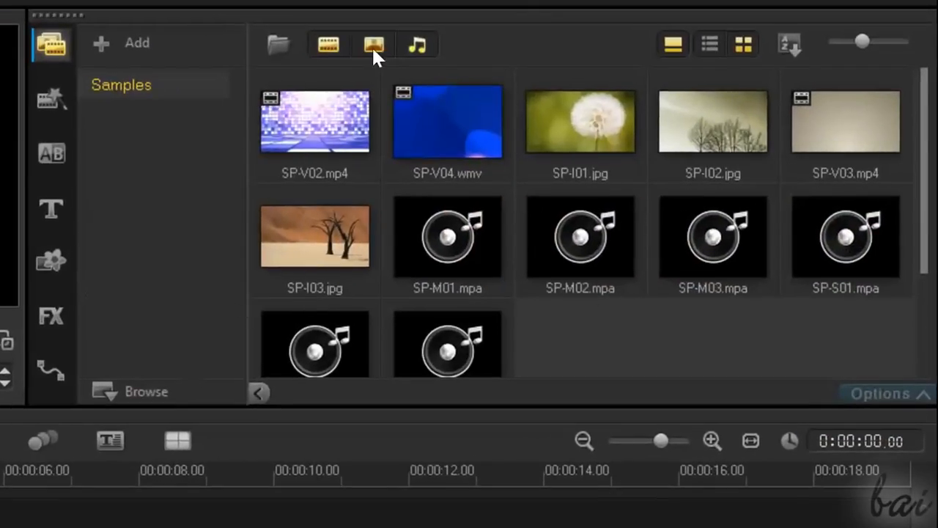
Step: Browse the library's content categories, including titles, graphics, filters and motion paths, and return to the media samples
{"action": "left_click", "coordinate": [37, 102]}
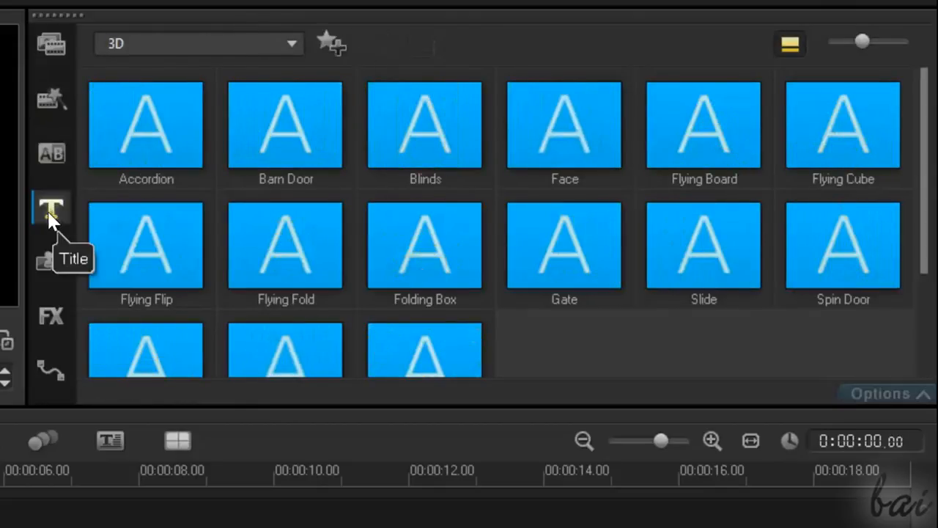
{"action": "left_click", "coordinate": [49, 210]}
{"action": "left_click", "coordinate": [51, 271]}
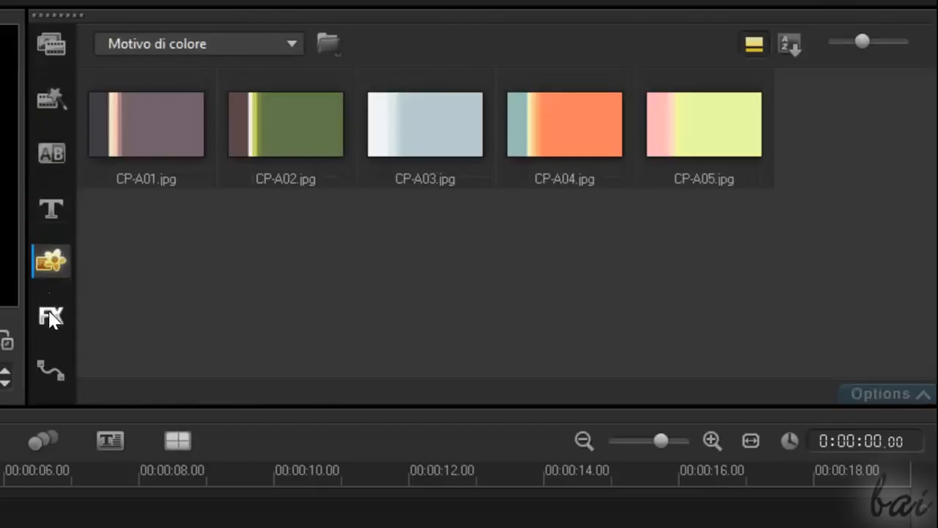
{"action": "left_click", "coordinate": [51, 317]}
{"action": "left_click", "coordinate": [49, 370]}
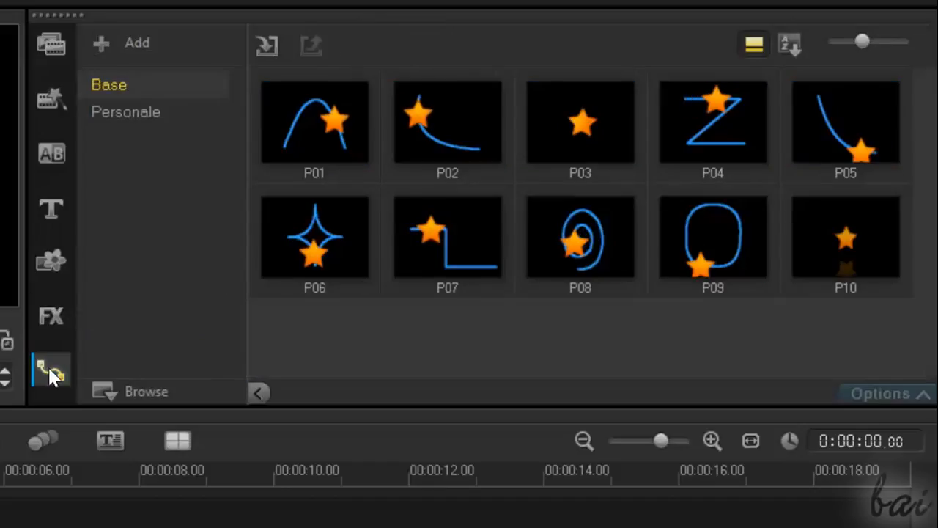
{"action": "left_click", "coordinate": [51, 45]}
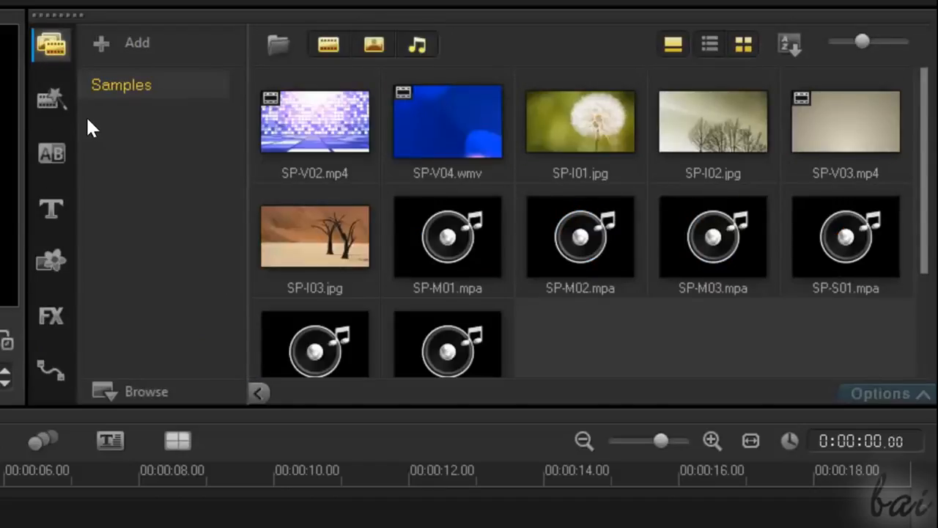
Step: Preview the sample videos, photos and audio files in the media library one after another
{"action": "left_click", "coordinate": [345, 125]}
{"action": "left_click", "coordinate": [482, 119]}
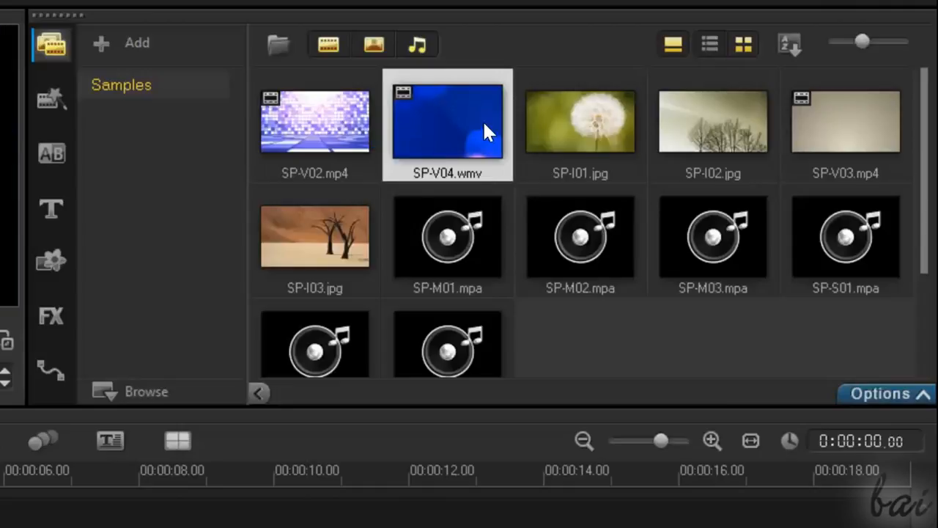
{"action": "left_click", "coordinate": [614, 119]}
{"action": "left_click", "coordinate": [734, 119]}
{"action": "left_click", "coordinate": [842, 120]}
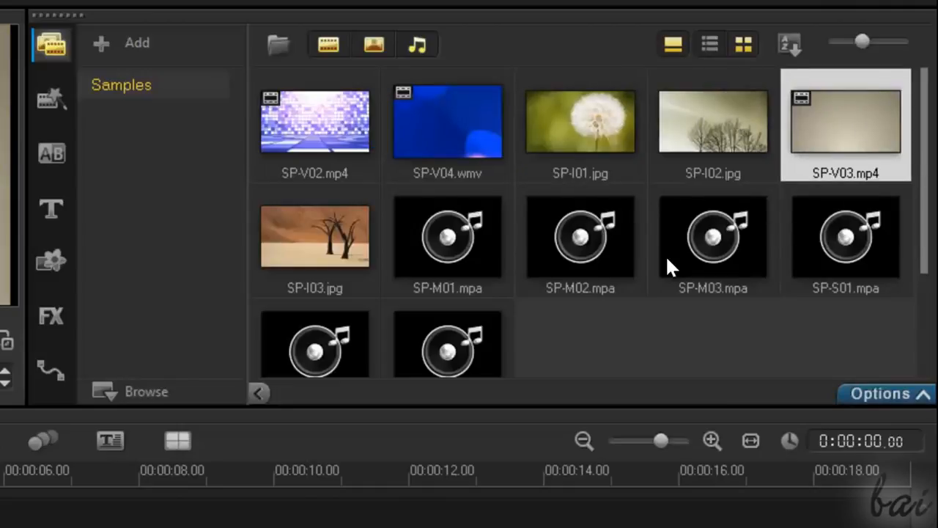
{"action": "left_click", "coordinate": [839, 248]}
{"action": "left_click", "coordinate": [710, 250]}
{"action": "left_click", "coordinate": [588, 251]}
{"action": "left_click", "coordinate": [523, 250]}
{"action": "left_click", "coordinate": [440, 233]}
{"action": "left_click", "coordinate": [554, 243]}
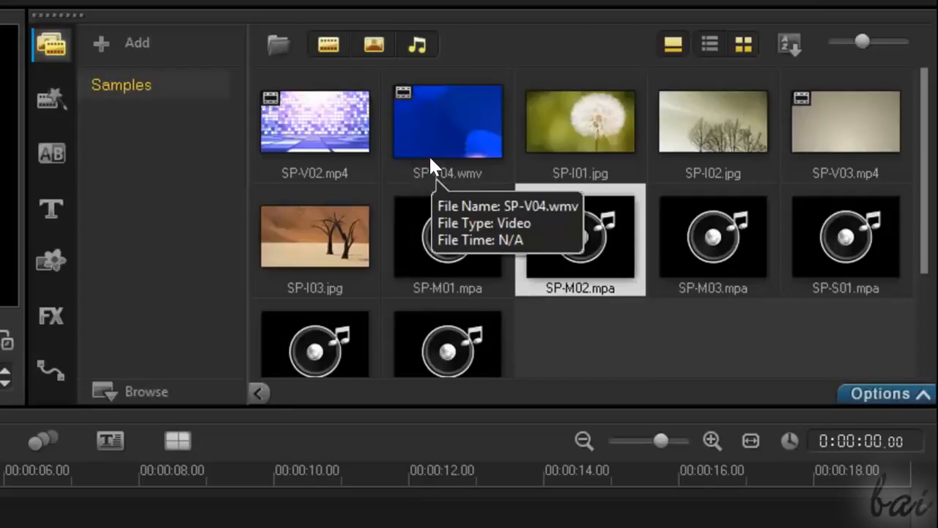
Step: Import Hydrangeas.jpg, great_wall_of_china01673.jpg and the Golden Gate picture from the Sample folder into the media library
{"action": "left_click", "coordinate": [279, 44]}
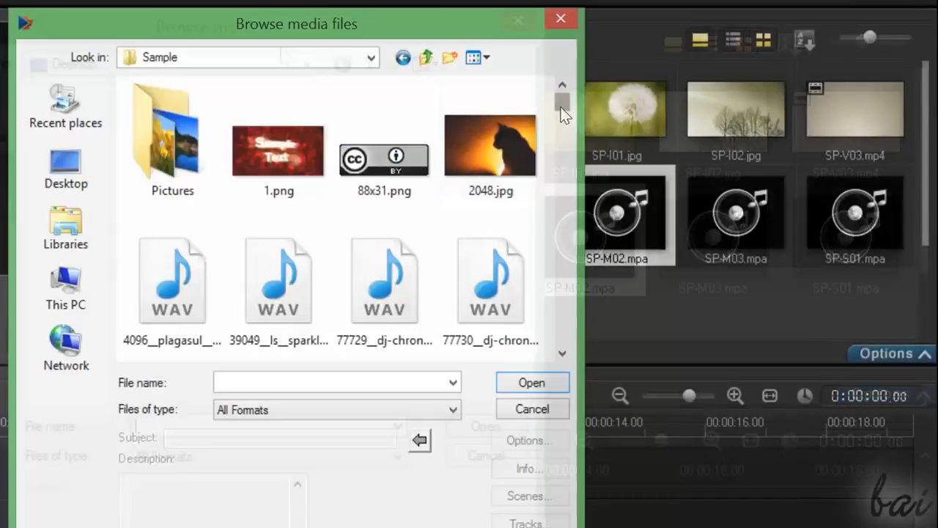
{"action": "left_click_drag", "start_coordinate": [561, 114], "coordinate": [557, 214]}
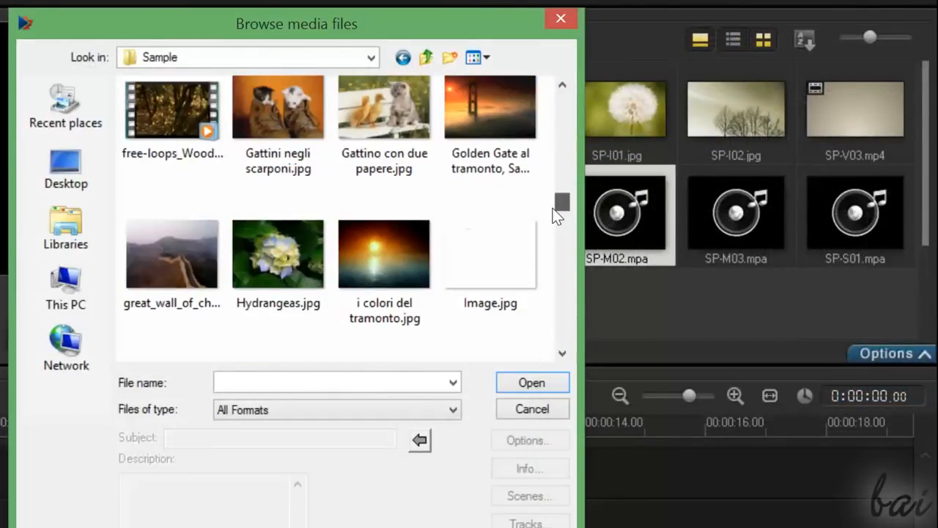
{"action": "left_click", "coordinate": [315, 246]}
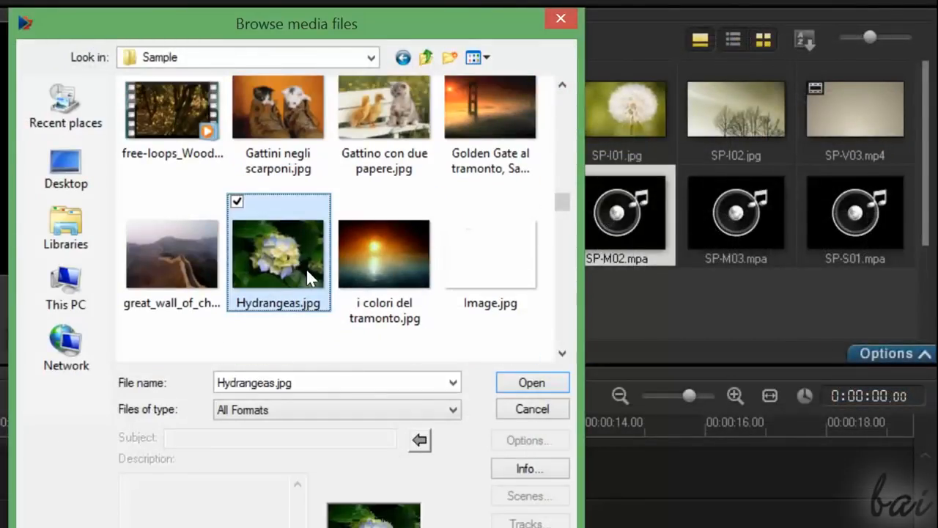
{"action": "left_click", "coordinate": [170, 251], "text": "ctrl"}
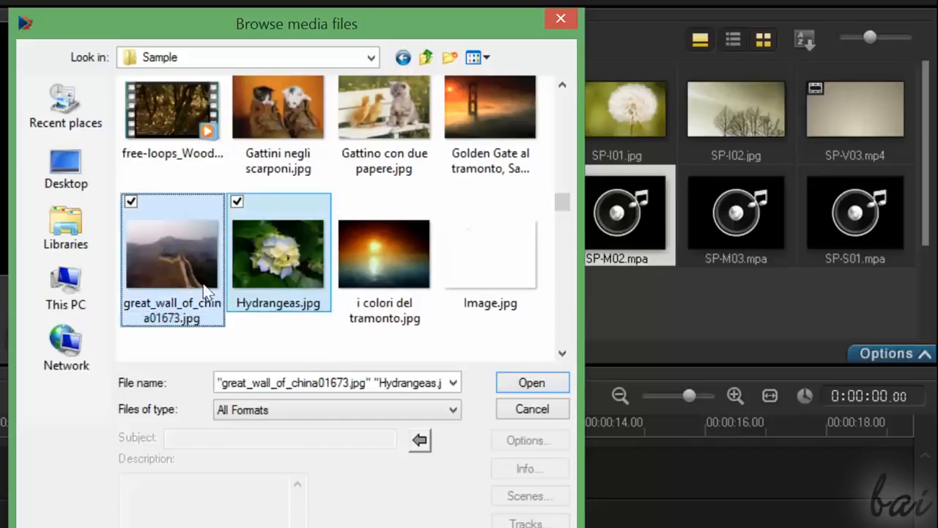
{"action": "left_click", "coordinate": [516, 135], "text": "ctrl"}
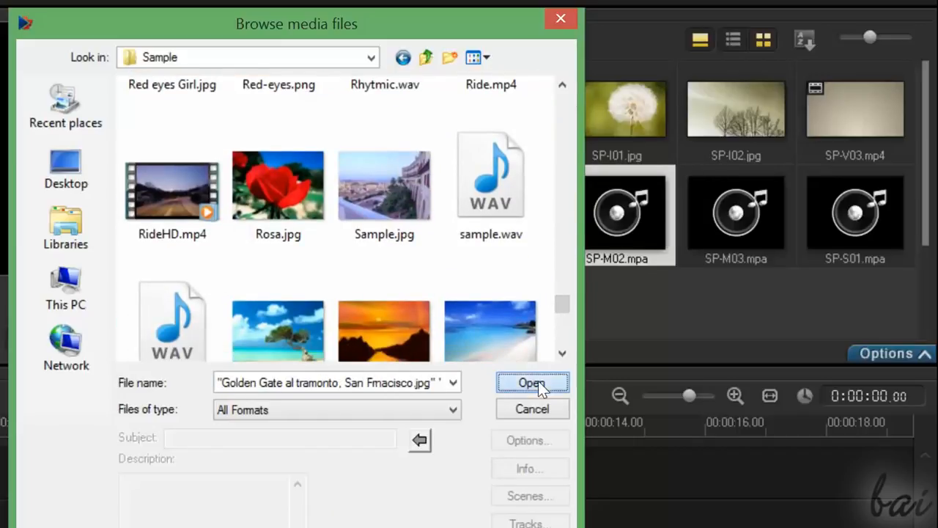
{"action": "left_click", "coordinate": [532, 382]}
Step: Preview the imported Golden Gate, Great Wall and Hydrangeas pictures in the media library
{"action": "scroll", "coordinate": [539, 308], "scroll_direction": "down", "scroll_amount": 2}
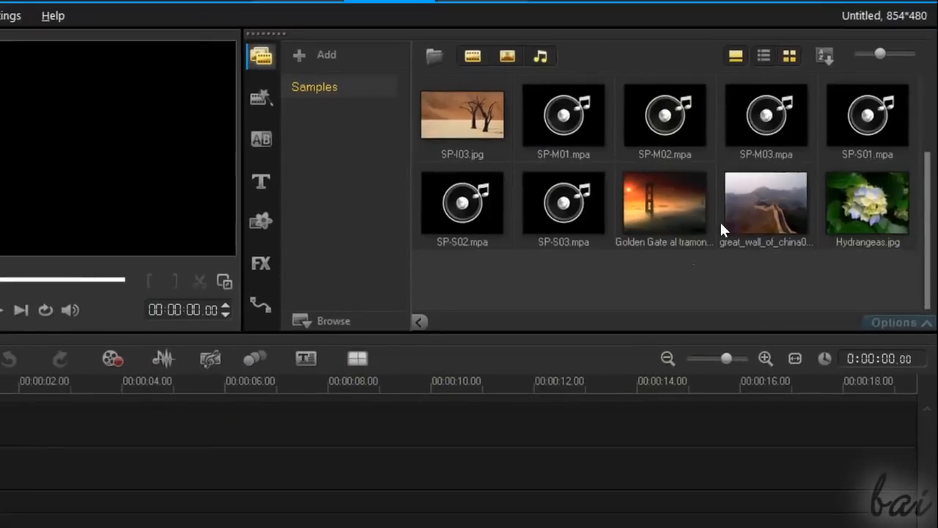
{"action": "left_click", "coordinate": [667, 214]}
{"action": "left_click", "coordinate": [772, 207]}
{"action": "left_click", "coordinate": [860, 214]}
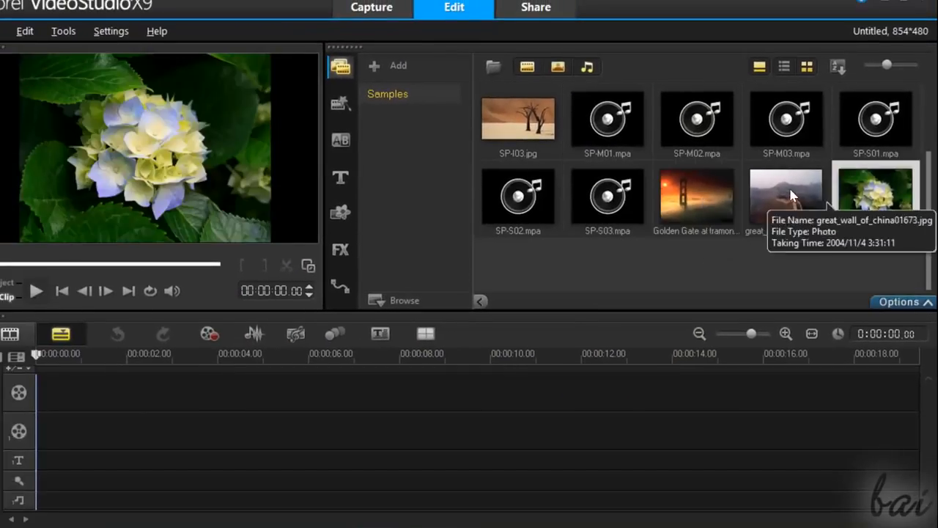
Step: Add the sample video SP-V03.mp4 to the beginning of the main video track
{"action": "left_click_drag", "start_coordinate": [929, 206], "coordinate": [933, 130]}
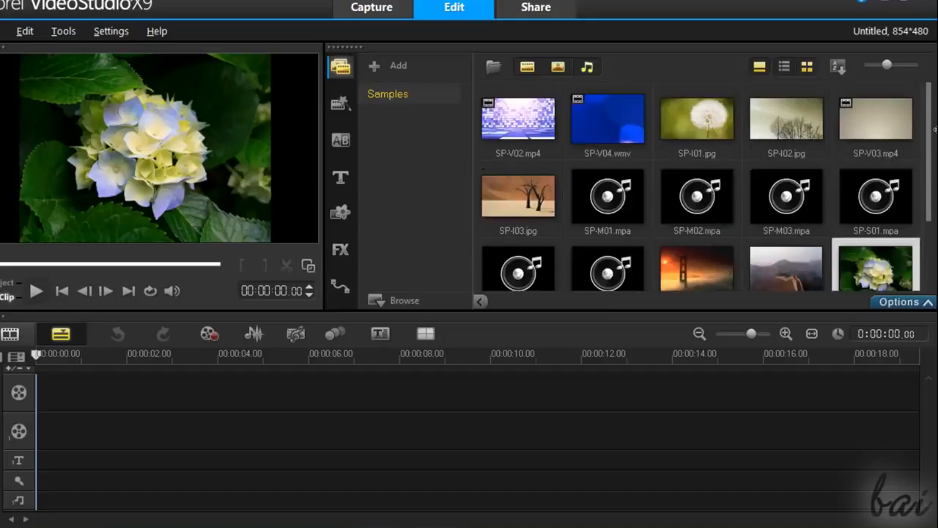
{"action": "left_click", "coordinate": [884, 124]}
{"action": "left_click_drag", "start_coordinate": [260, 366], "coordinate": [82, 399]}
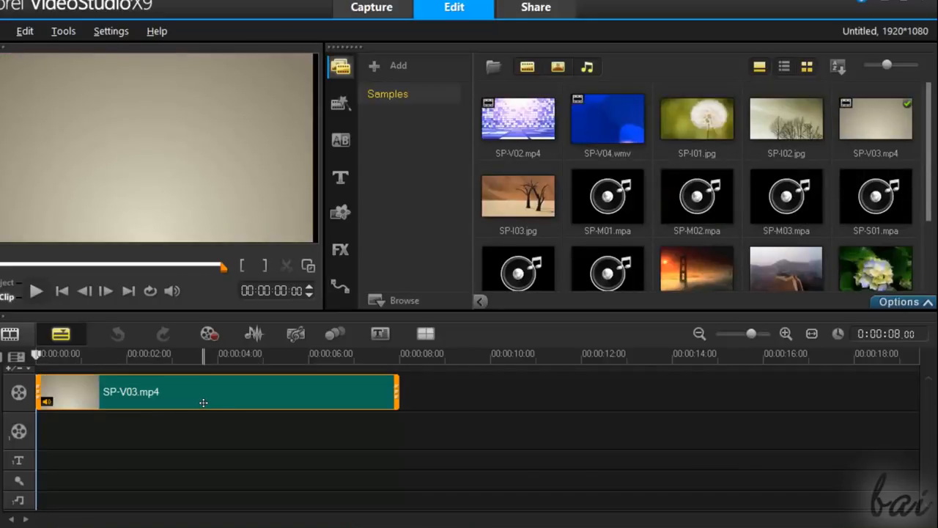
Step: Place the Golden Gate picture and Hydrangeas.jpg after SP-V03.mp4 on the video track, and add SP-M02.mpa to the music track
{"action": "scroll", "coordinate": [696, 209], "scroll_direction": "down", "scroll_amount": 1}
{"action": "left_click", "coordinate": [696, 208]}
{"action": "left_click_drag", "start_coordinate": [512, 355], "coordinate": [467, 396]}
{"action": "left_click_drag", "start_coordinate": [876, 196], "coordinate": [580, 392]}
{"action": "left_click_drag", "start_coordinate": [694, 136], "coordinate": [226, 501]}
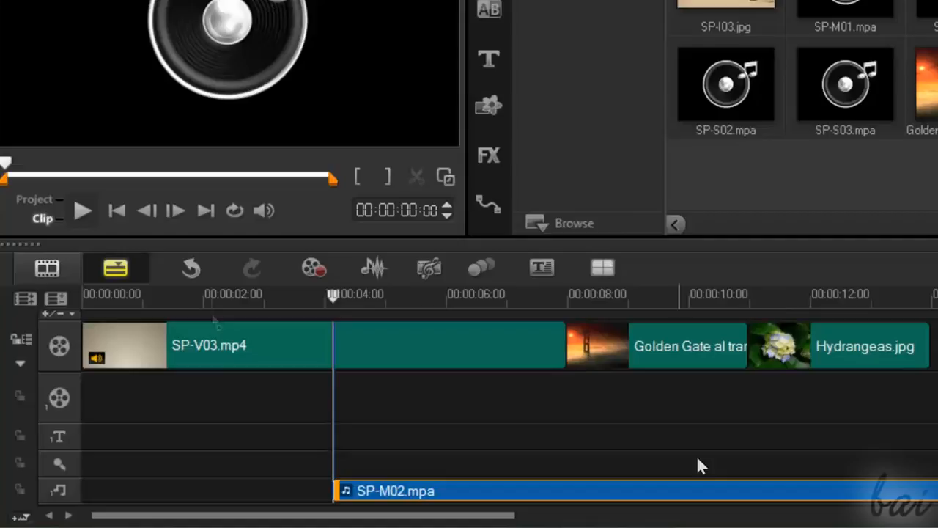
Step: Select the SP-V03.mp4, Golden Gate and Hydrangeas clips on the timeline to examine each in the preview
{"action": "left_click", "coordinate": [272, 353]}
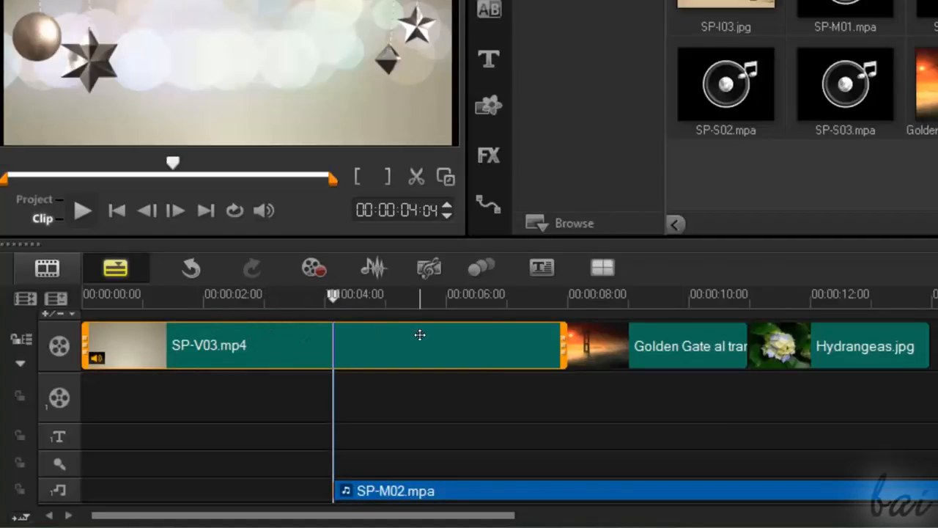
{"action": "left_click", "coordinate": [669, 335]}
{"action": "left_click", "coordinate": [792, 346]}
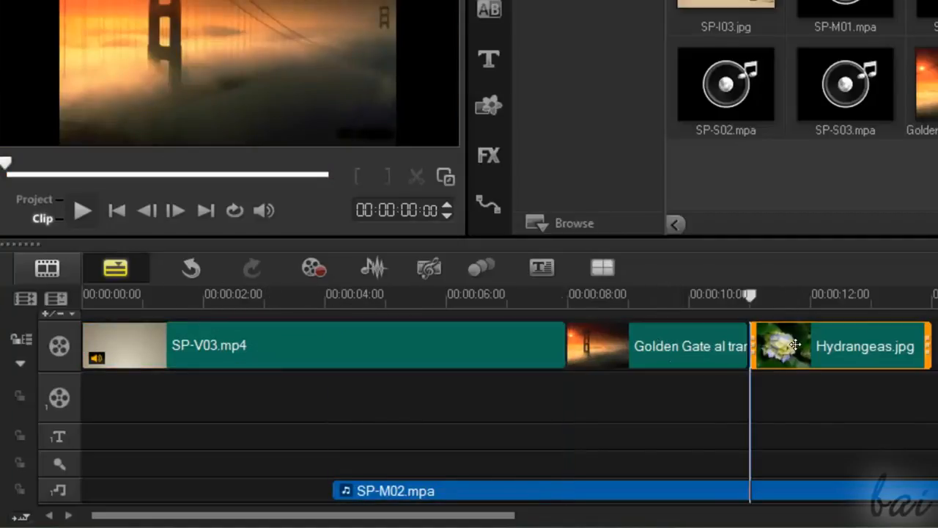
{"action": "left_click", "coordinate": [209, 357]}
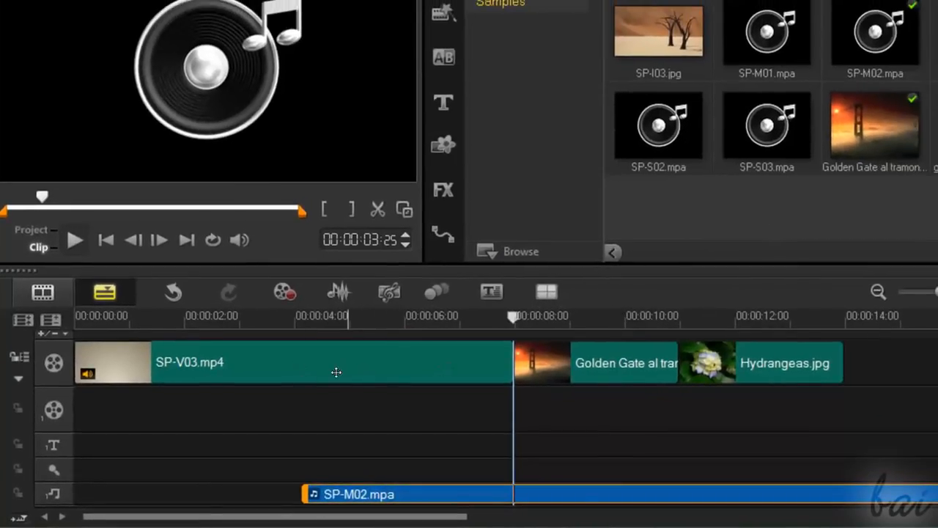
Step: Try moving the clips to different positions along the main video track
{"action": "left_click_drag", "start_coordinate": [241, 367], "coordinate": [294, 367]}
{"action": "left_click_drag", "start_coordinate": [605, 348], "coordinate": [891, 362]}
{"action": "left_click_drag", "start_coordinate": [547, 381], "coordinate": [313, 393]}
Step: Move the Golden Gate picture from the main video track to the overlay track, starting at about 3 seconds
{"action": "left_click", "coordinate": [623, 362]}
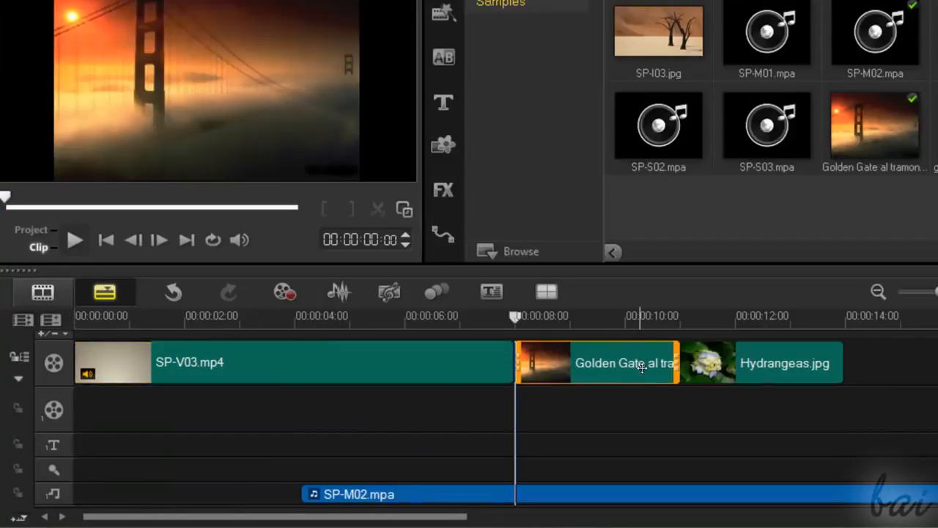
{"action": "left_click_drag", "start_coordinate": [613, 362], "coordinate": [173, 410]}
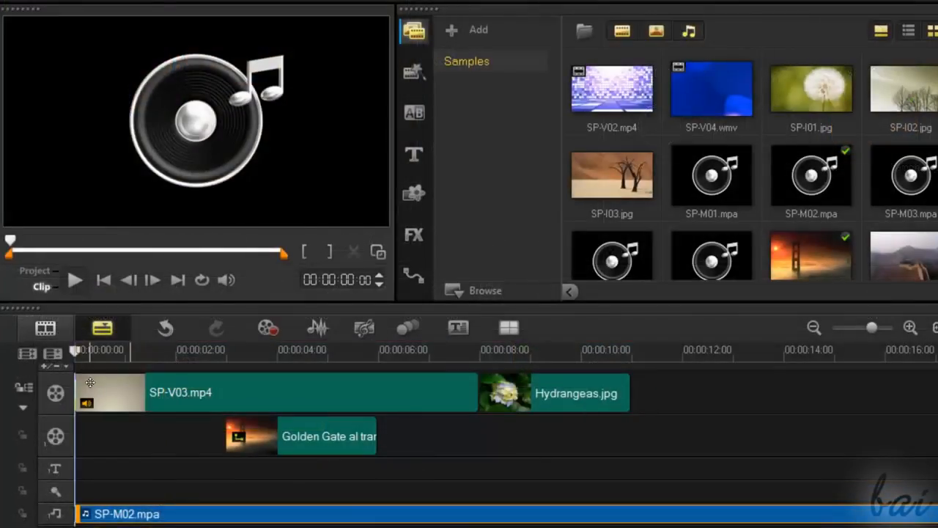
Step: Play the whole project from the beginning to check how the overlay picture appears over SP-V03.mp4
{"action": "left_click", "coordinate": [100, 450]}
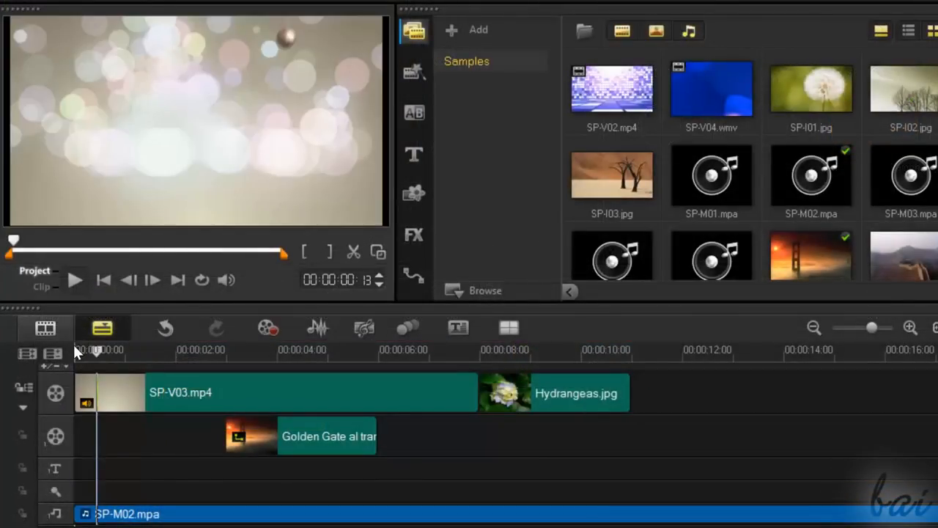
{"action": "left_click", "coordinate": [76, 350]}
{"action": "left_click", "coordinate": [74, 279]}
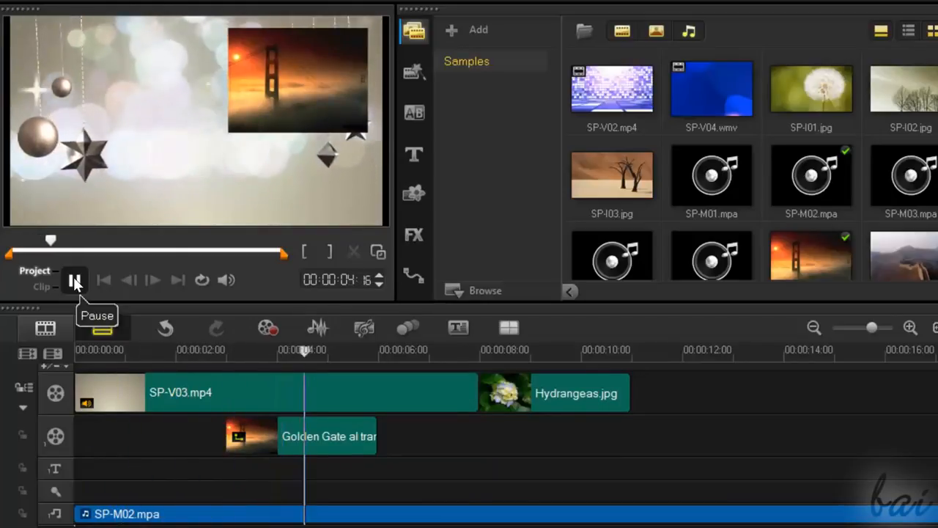
{"action": "left_click", "coordinate": [74, 279]}
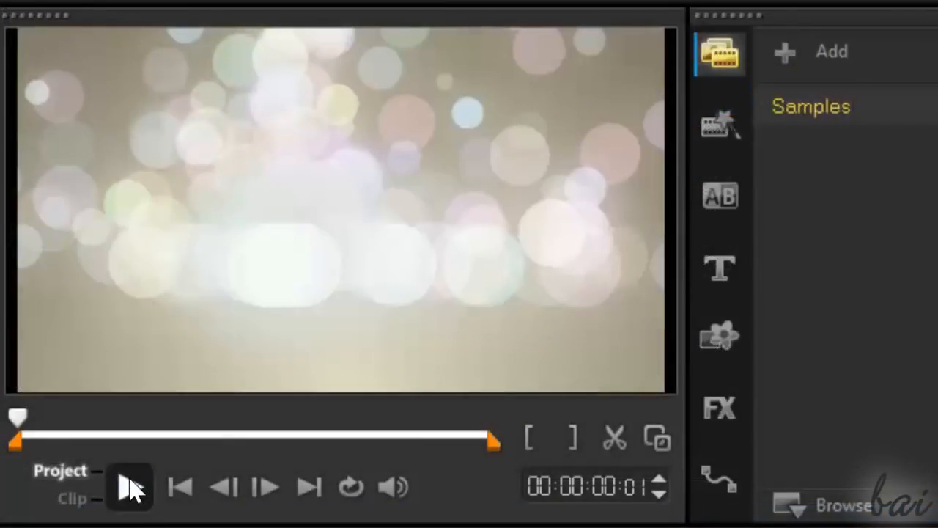
{"action": "left_click", "coordinate": [75, 280]}
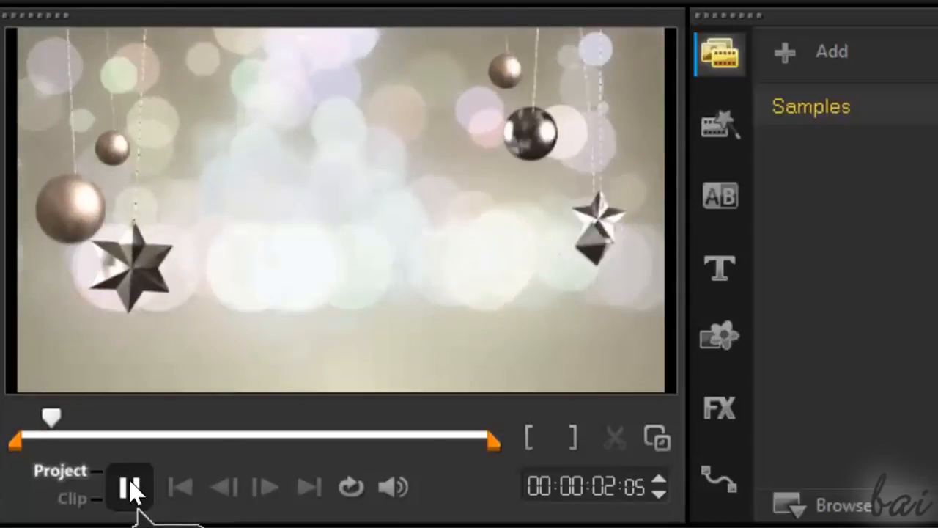
Step: Scrub back and forth through the project, from its start to past 6 seconds, to preview the frames at different times
{"action": "left_click", "coordinate": [80, 351]}
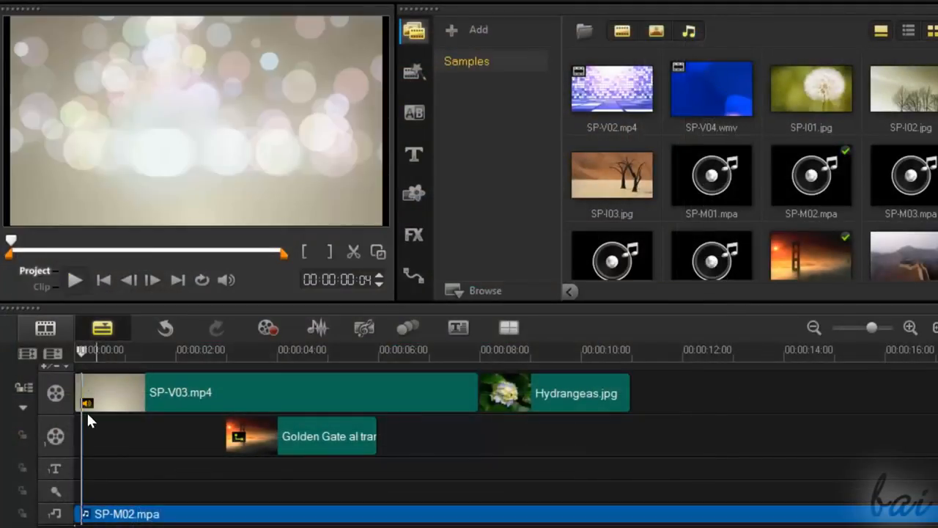
{"action": "left_click_drag", "start_coordinate": [89, 342], "coordinate": [227, 350]}
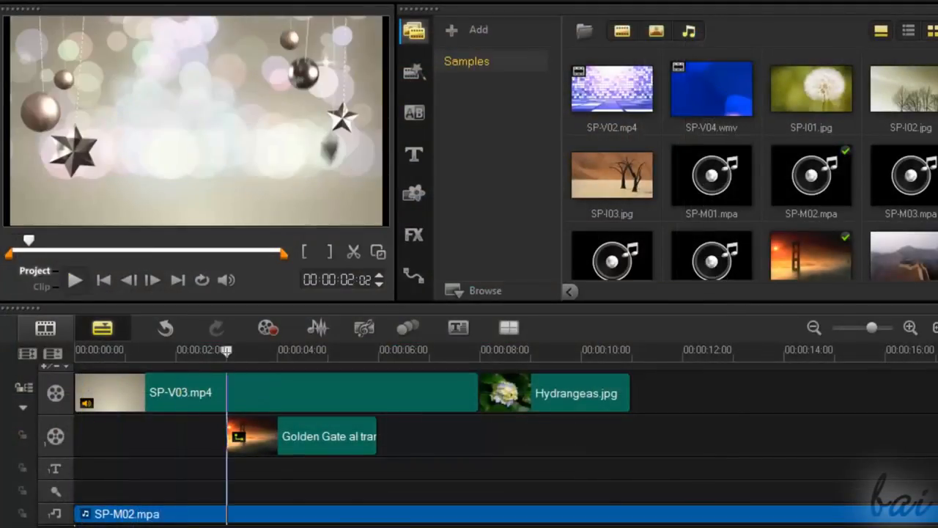
{"action": "left_click_drag", "start_coordinate": [305, 369], "coordinate": [84, 353]}
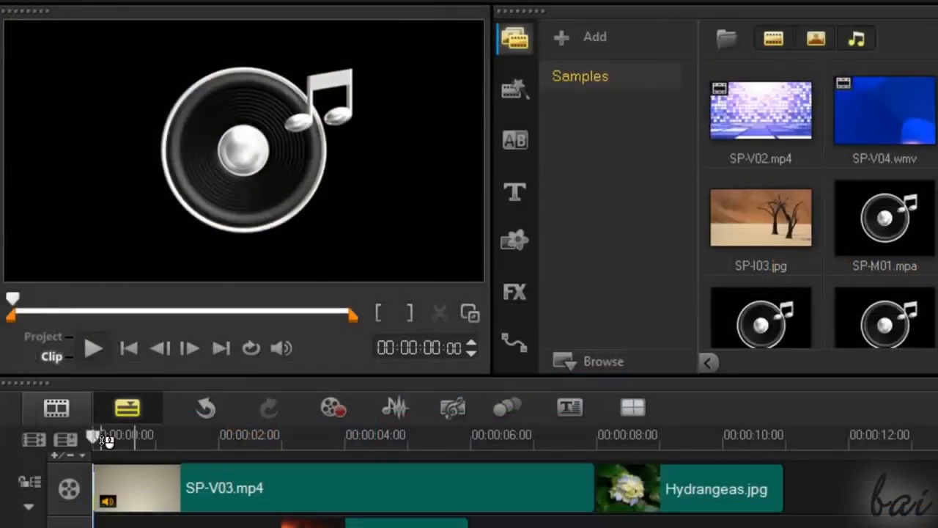
{"action": "left_click", "coordinate": [105, 439]}
{"action": "left_click_drag", "start_coordinate": [105, 430], "coordinate": [253, 436]}
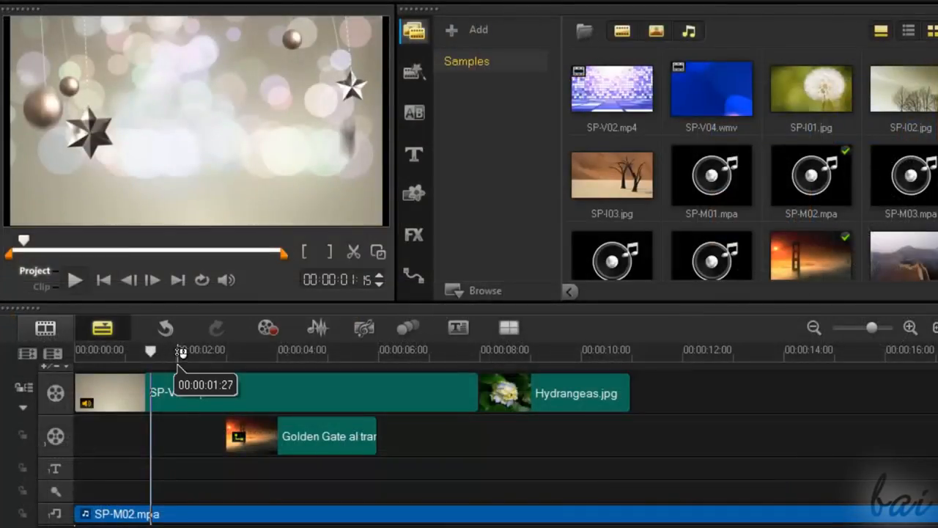
{"action": "left_click_drag", "start_coordinate": [177, 353], "coordinate": [414, 362]}
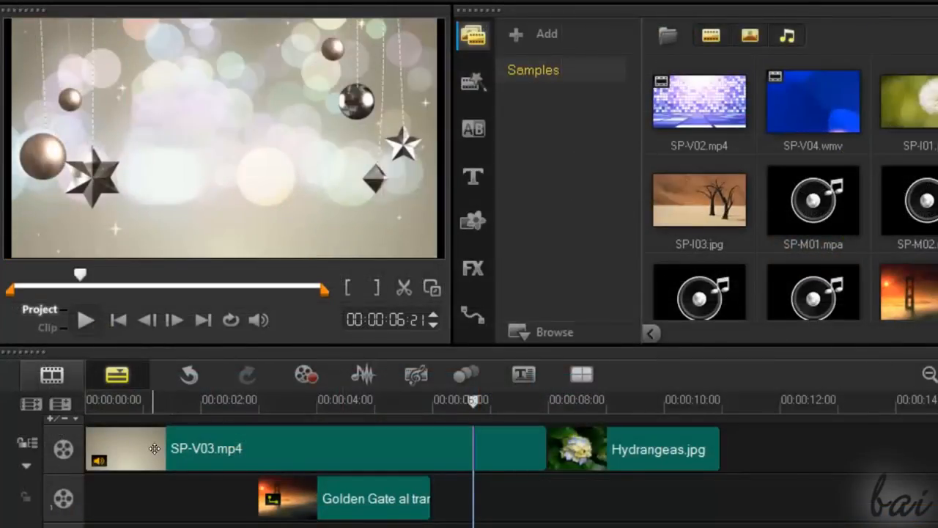
Step: Select the SP-V03.mp4 clip on the main video track and play it in Clip mode
{"action": "left_click", "coordinate": [155, 449]}
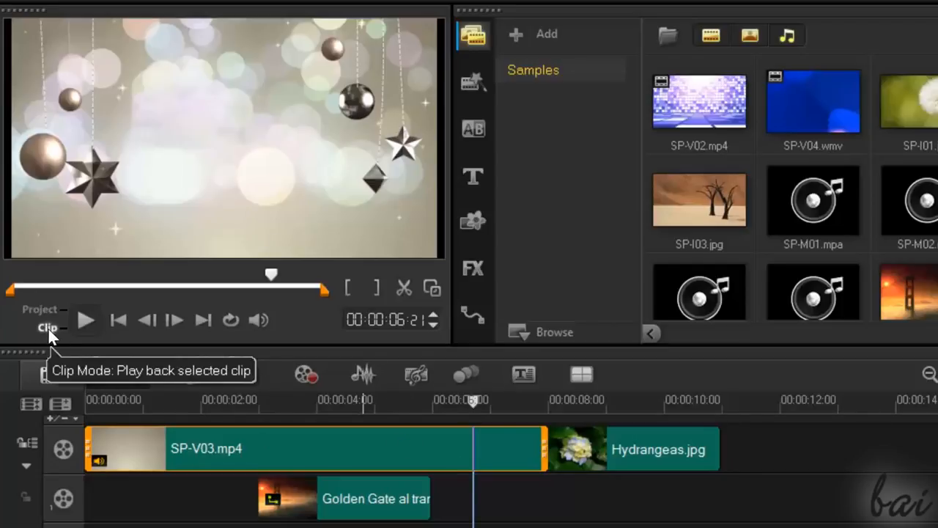
{"action": "left_click", "coordinate": [85, 320]}
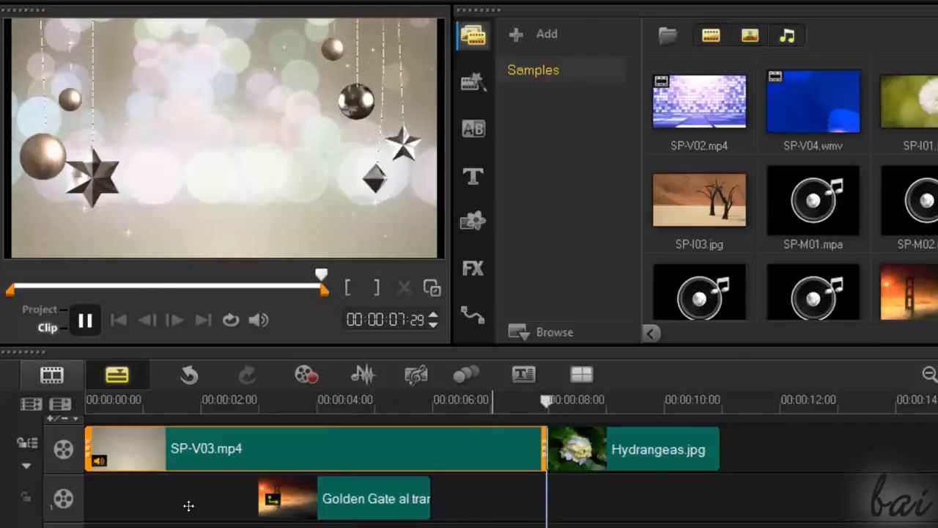
{"action": "left_click", "coordinate": [187, 505]}
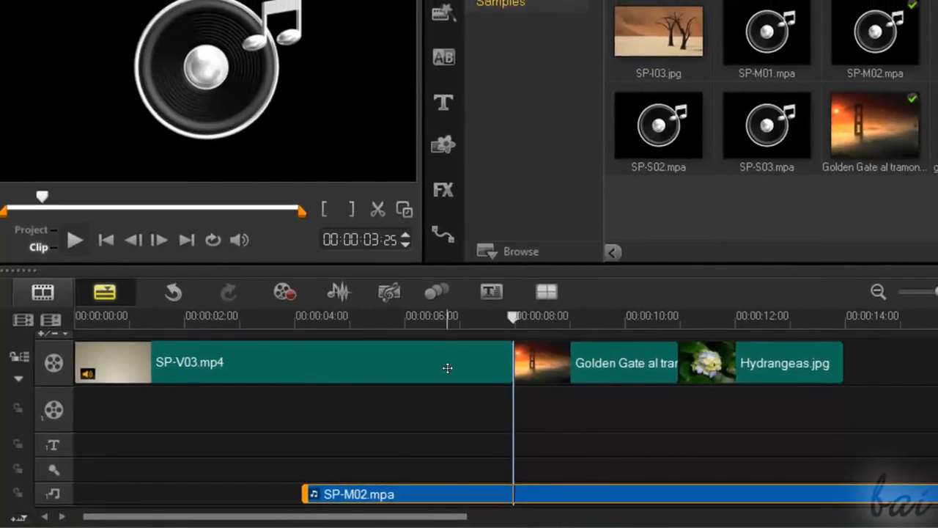
Step: Try moving SP-V03.mp4 behind Hydrangeas.jpg on the main video track and back to the start
{"action": "left_click", "coordinate": [263, 362]}
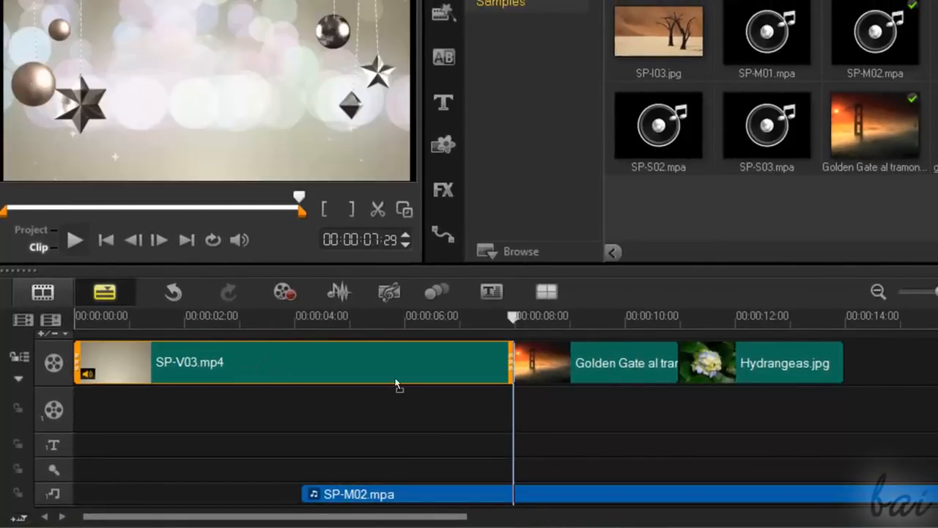
{"action": "left_click_drag", "start_coordinate": [691, 382], "coordinate": [787, 366]}
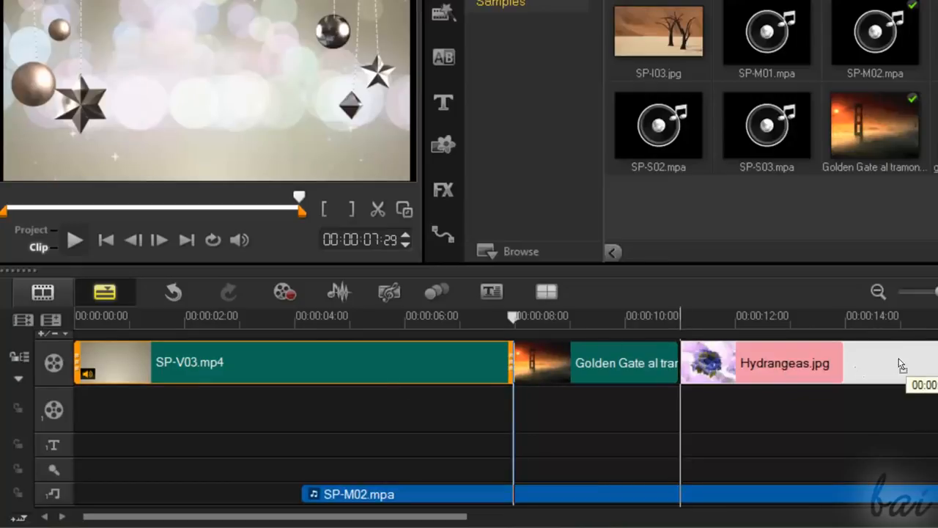
{"action": "left_click_drag", "start_coordinate": [902, 365], "coordinate": [901, 365]}
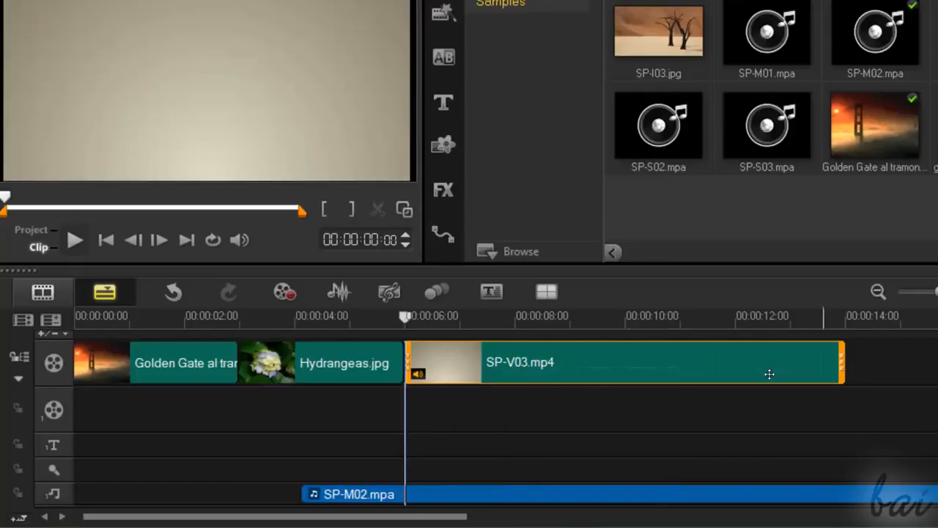
{"action": "left_click_drag", "start_coordinate": [554, 376], "coordinate": [263, 364]}
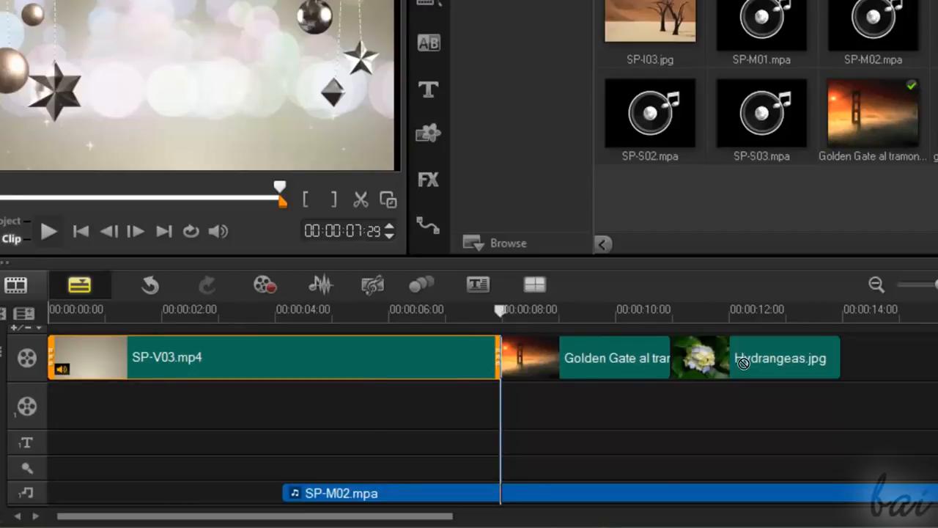
{"action": "left_click_drag", "start_coordinate": [743, 363], "coordinate": [932, 364]}
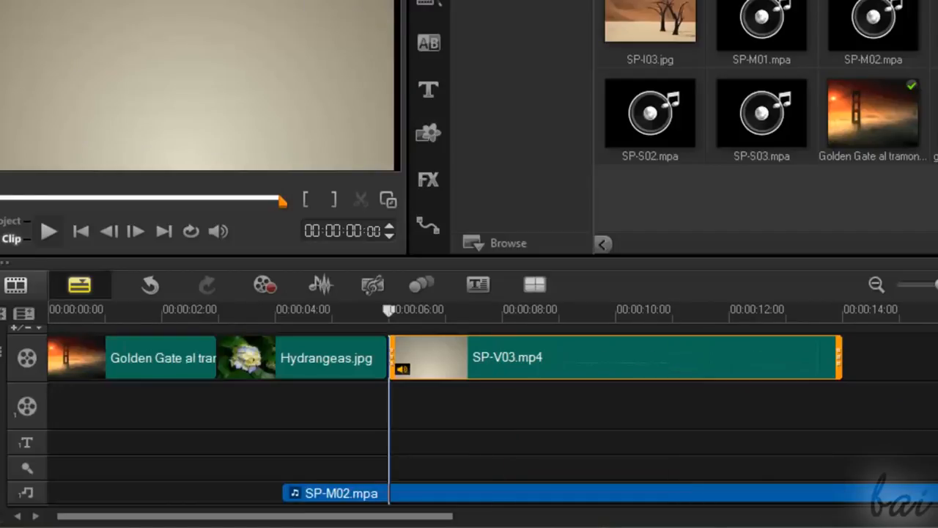
{"action": "left_click_drag", "start_coordinate": [542, 371], "coordinate": [323, 364]}
{"action": "left_click_drag", "start_coordinate": [430, 357], "coordinate": [242, 358]}
Step: Move the Golden Gate picture from the main video track to the overlay track and try different start times over SP-V03.mp4
{"action": "left_click_drag", "start_coordinate": [611, 341], "coordinate": [423, 414]}
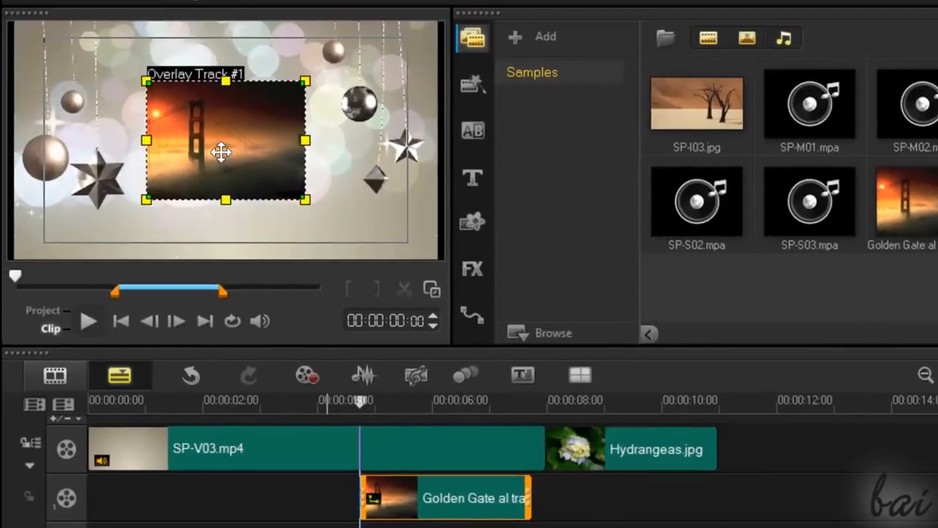
{"action": "left_click_drag", "start_coordinate": [223, 150], "coordinate": [205, 118]}
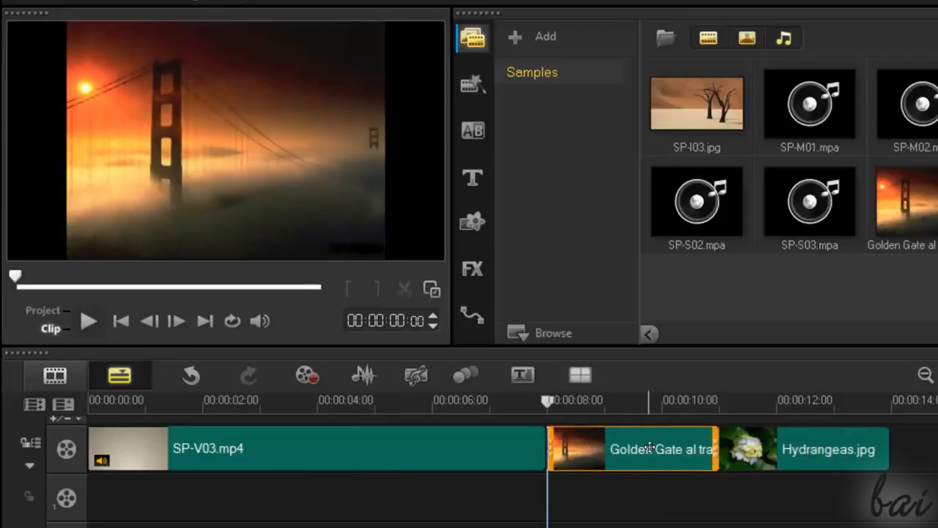
{"action": "left_click_drag", "start_coordinate": [649, 448], "coordinate": [408, 504]}
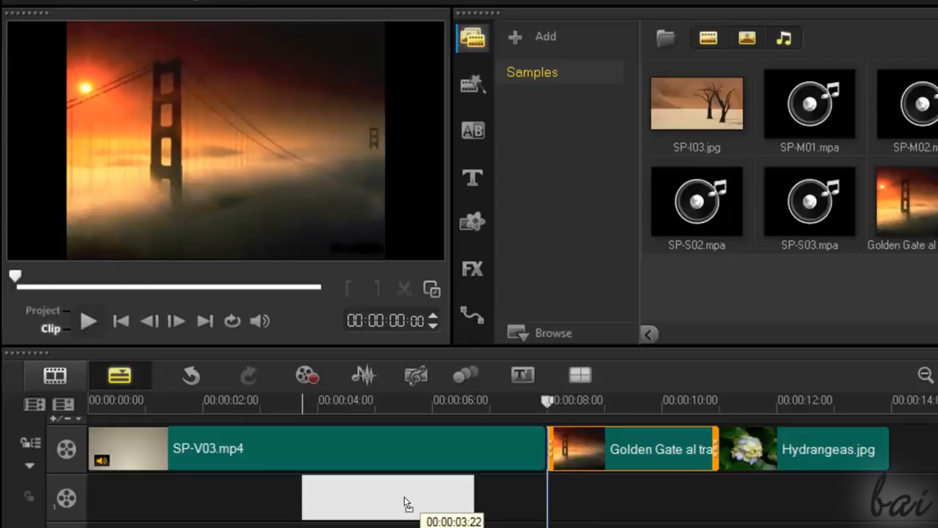
{"action": "left_click_drag", "start_coordinate": [407, 505], "coordinate": [407, 504]}
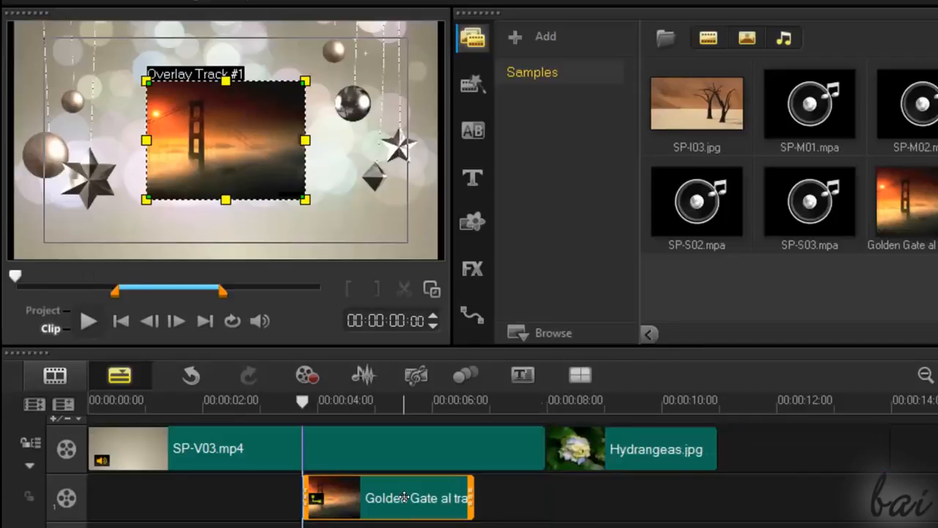
{"action": "left_click_drag", "start_coordinate": [413, 505], "coordinate": [290, 500]}
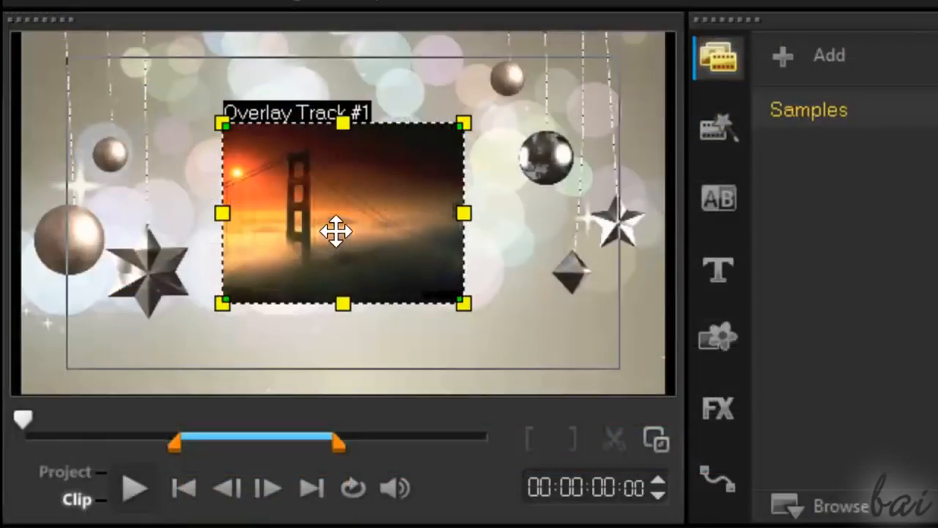
Step: Try moving the Golden Gate overlay higher in the preview, enlarging it and distorting its shape
{"action": "left_click_drag", "start_coordinate": [338, 230], "coordinate": [311, 178]}
{"action": "left_click_drag", "start_coordinate": [456, 268], "coordinate": [603, 374]}
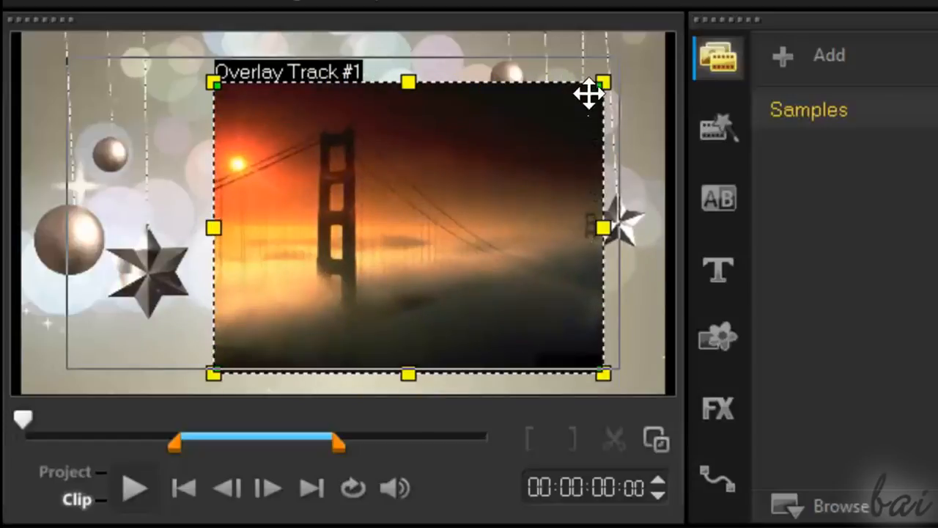
{"action": "left_click_drag", "start_coordinate": [500, 137], "coordinate": [455, 193]}
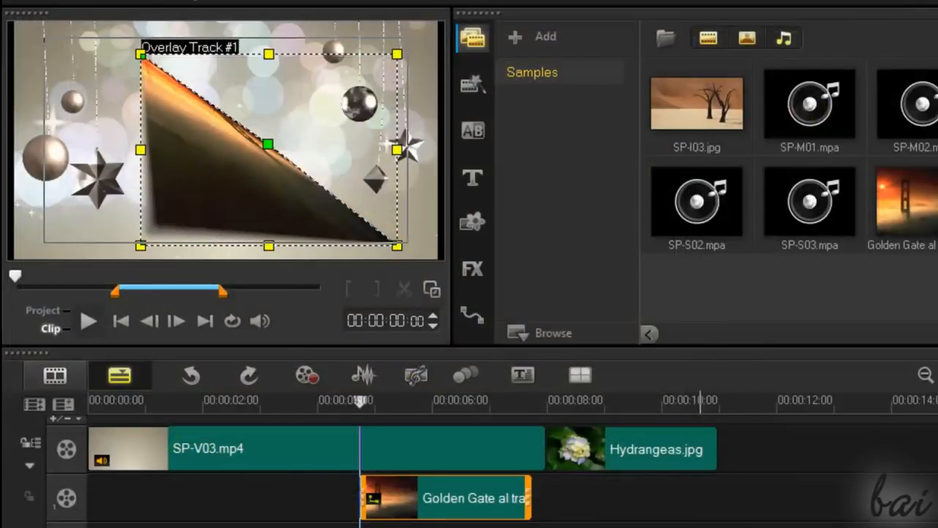
Step: Undo the distortion, resizing and repositioning of the Golden Gate overlay, and play the project
{"action": "key", "text": "ctrl+z"}
{"action": "key", "text": "ctrl+z"}
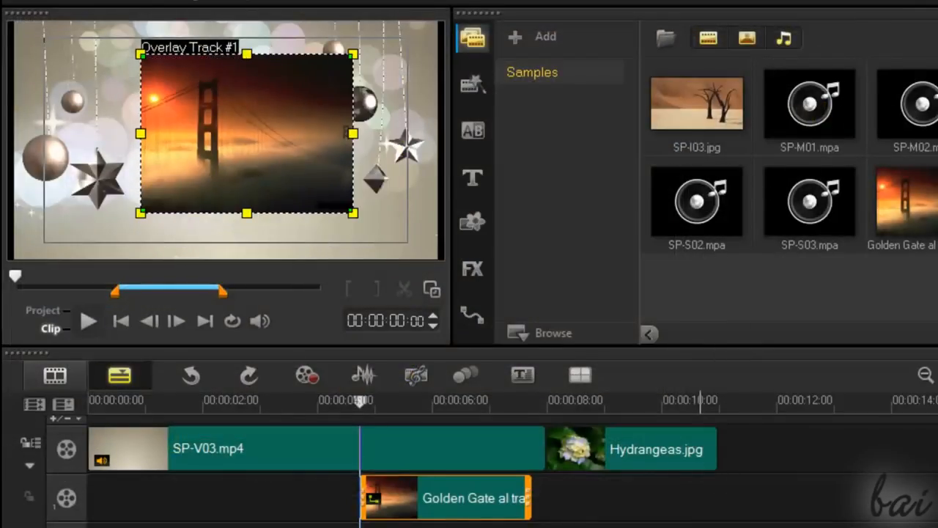
{"action": "key", "text": "ctrl+z"}
{"action": "key", "text": "ctrl+z"}
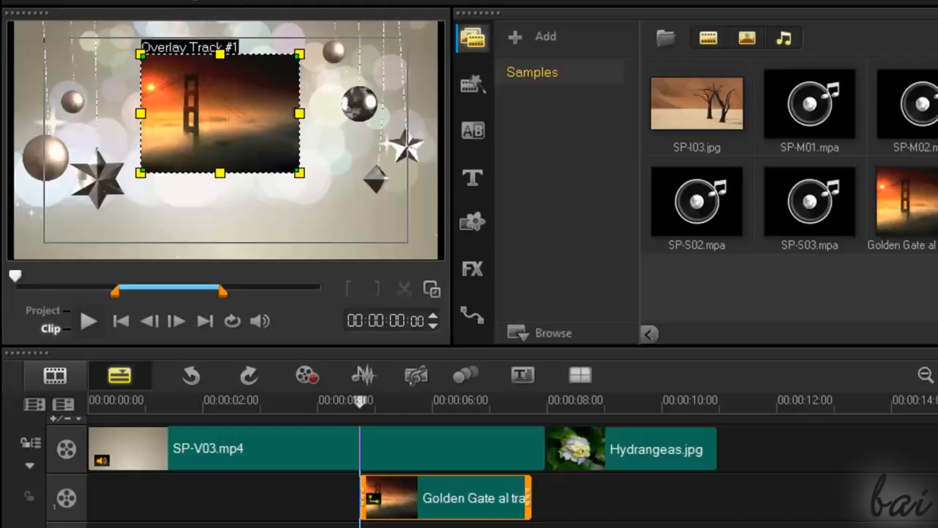
{"action": "key", "text": "ctrl+z"}
{"action": "key", "text": "ctrl+z"}
{"action": "key", "text": "ctrl+z"}
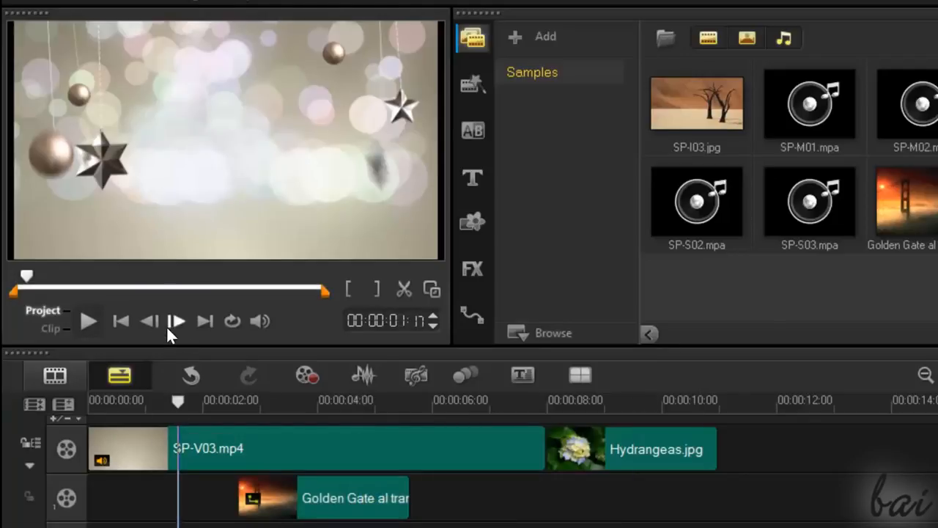
{"action": "left_click", "coordinate": [85, 323]}
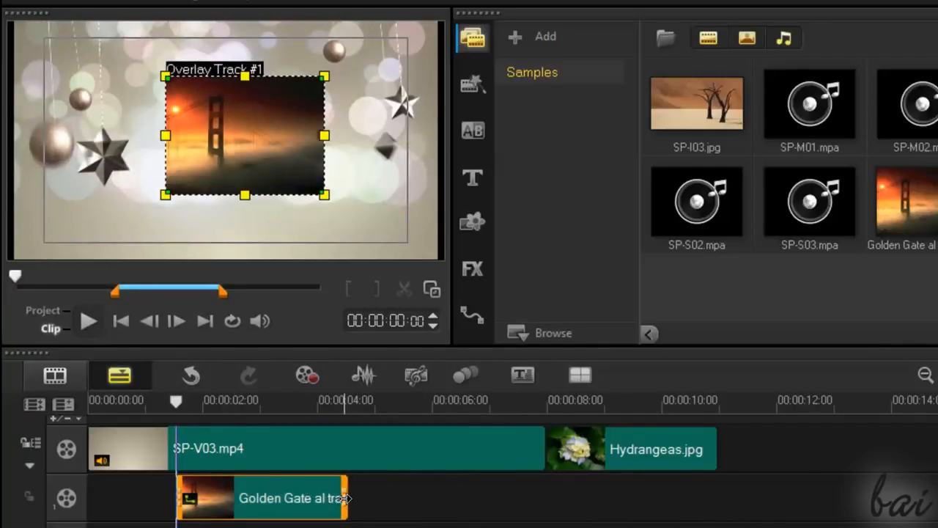
Step: Adjust the duration of the Golden Gate overlay picture from its end, extending it to about 6 seconds on the timeline
{"action": "left_click_drag", "start_coordinate": [344, 498], "coordinate": [490, 508]}
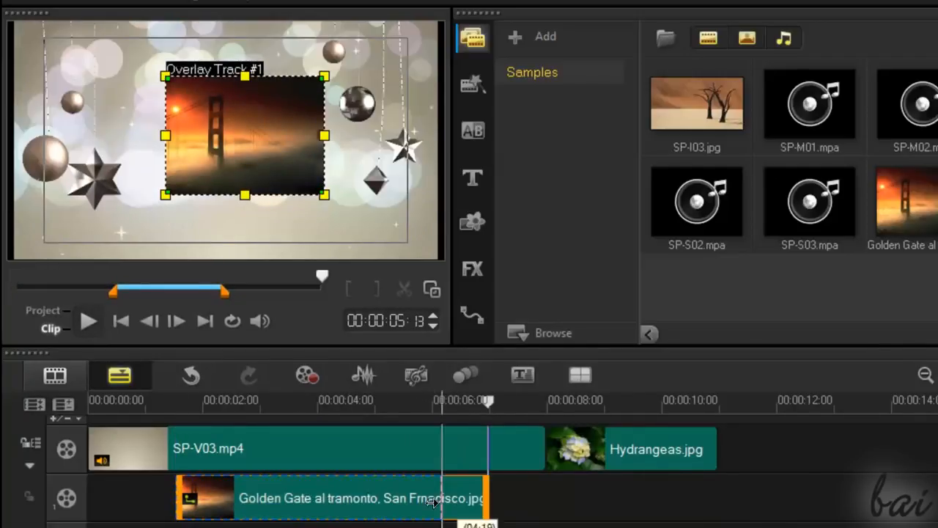
{"action": "left_click_drag", "start_coordinate": [294, 495], "coordinate": [295, 495]}
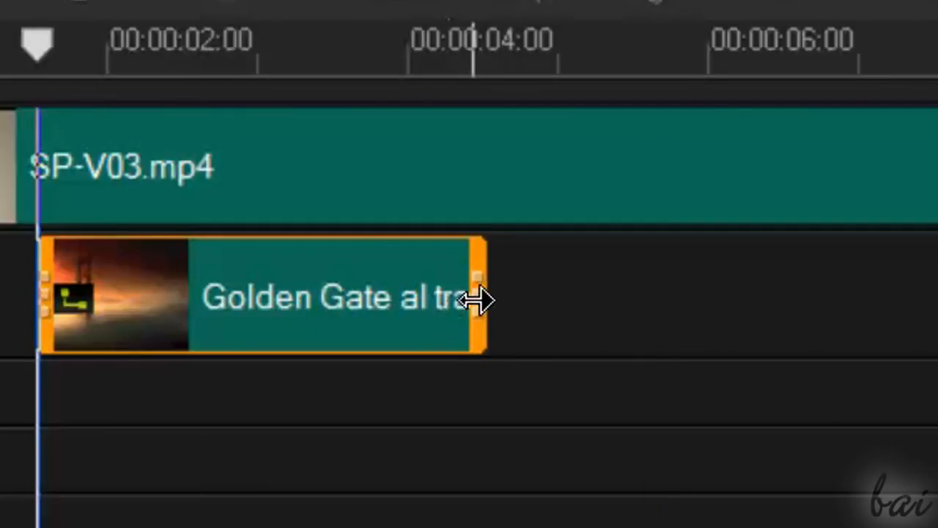
{"action": "left_click_drag", "start_coordinate": [480, 298], "coordinate": [749, 336]}
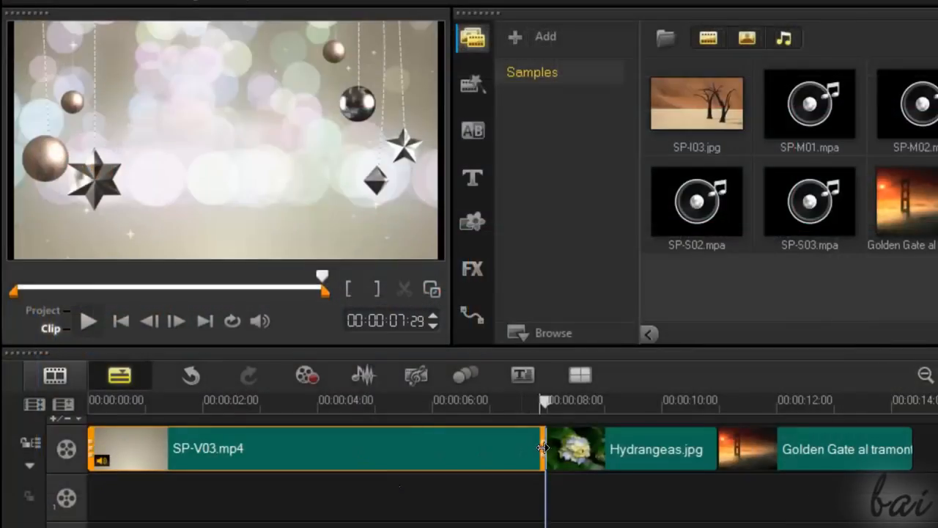
Step: Try shortening and lengthening the SP-V03.mp4 clip from its end on the main video track
{"action": "left_click_drag", "start_coordinate": [542, 448], "coordinate": [265, 444]}
{"action": "left_click_drag", "start_coordinate": [315, 466], "coordinate": [424, 469]}
{"action": "left_click_drag", "start_coordinate": [570, 460], "coordinate": [645, 450]}
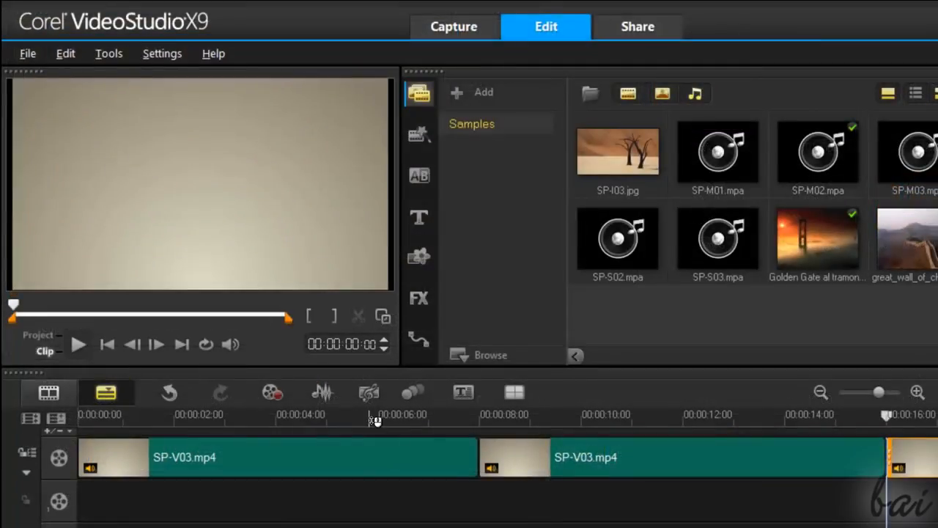
Step: Play the project from 00:00:05:26 to check the transition between the SP-V03.mp4 copies
{"action": "left_click", "coordinate": [371, 414]}
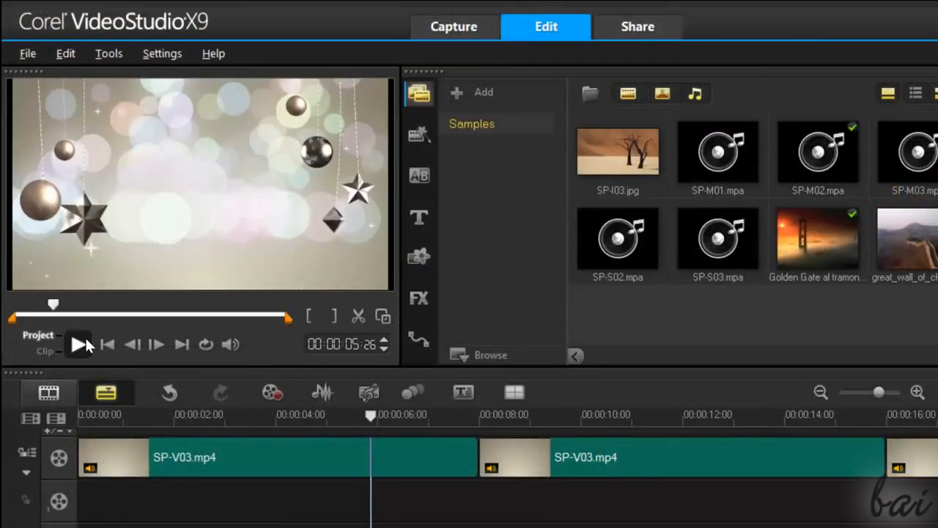
{"action": "left_click", "coordinate": [84, 344]}
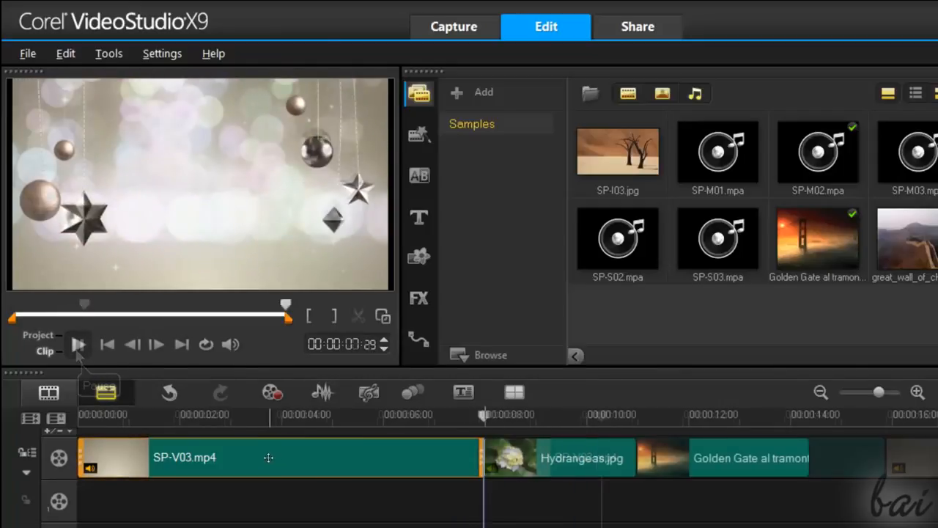
Step: Copy the SP-V03.mp4 clip and paste the copy directly after it, before Hydrangeas.jpg
{"action": "right_click", "coordinate": [269, 460]}
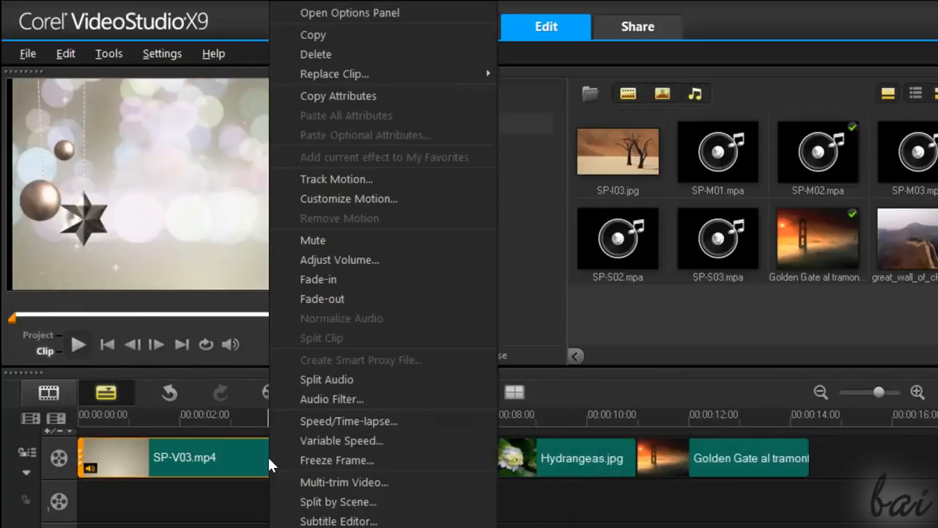
{"action": "left_click", "coordinate": [375, 35]}
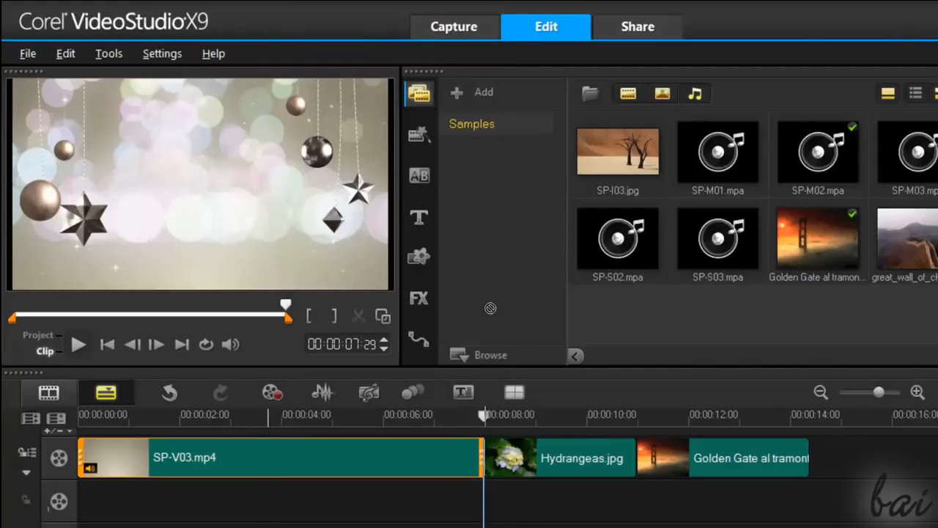
{"action": "left_click", "coordinate": [485, 457]}
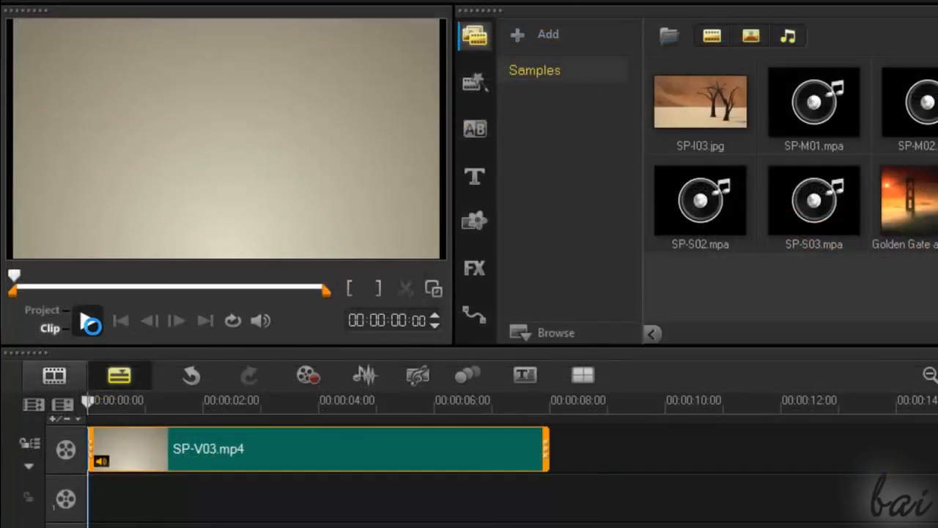
Step: Play SP-V03.mp4 and speed it up to 300% on the timeline, giving a duration of 02:20
{"action": "key", "text": "space"}
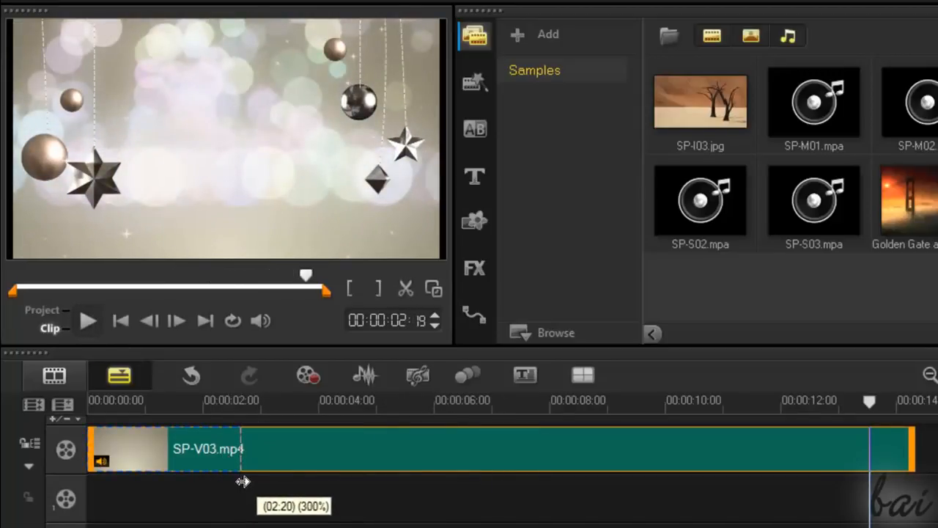
{"action": "left_click_drag", "start_coordinate": [242, 481], "coordinate": [241, 480]}
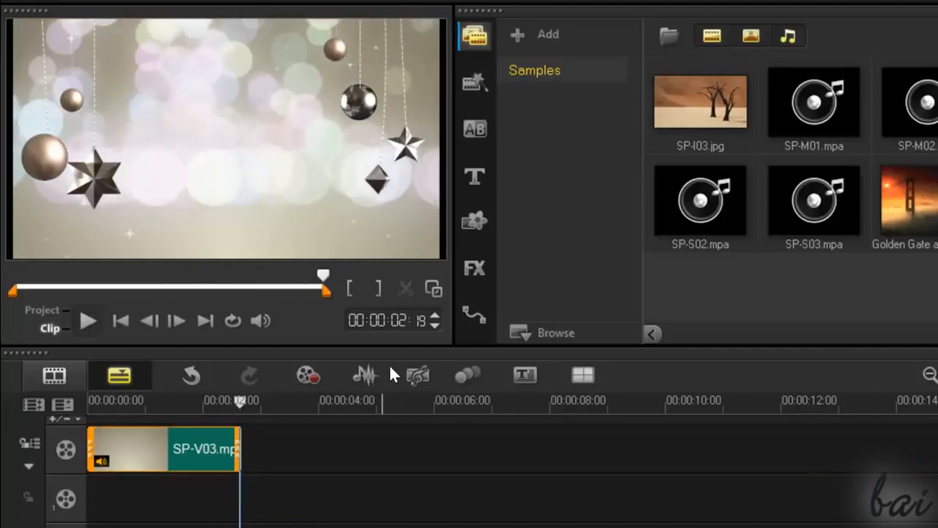
Step: Play the project from its beginning to check the changed speed of SP-V03.mp4
{"action": "left_click", "coordinate": [98, 399]}
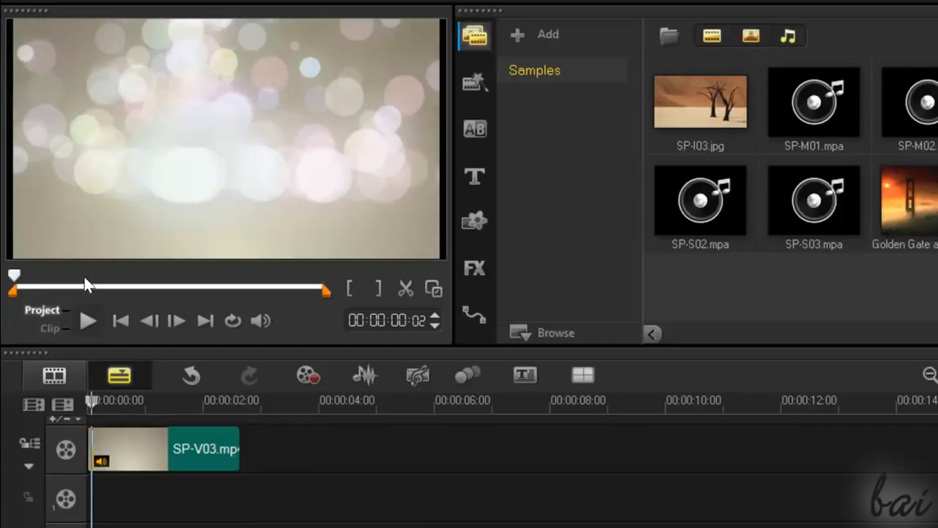
{"action": "left_click", "coordinate": [87, 320]}
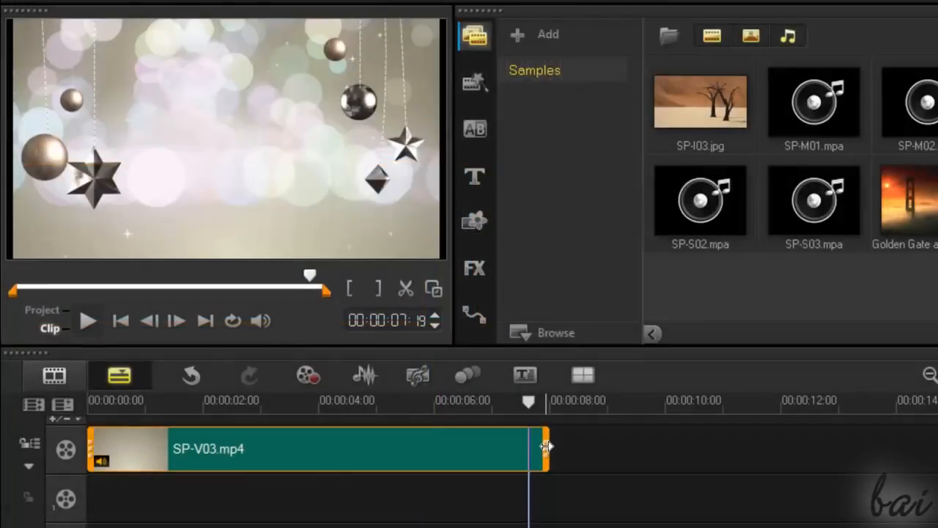
Step: Slow SP-V03.mp4 down by stretching it to about 14 seconds, then speed it up by shortening it to under 3 seconds, playing each result
{"action": "left_click_drag", "start_coordinate": [489, 234], "coordinate": [914, 457]}
{"action": "left_click", "coordinate": [88, 321]}
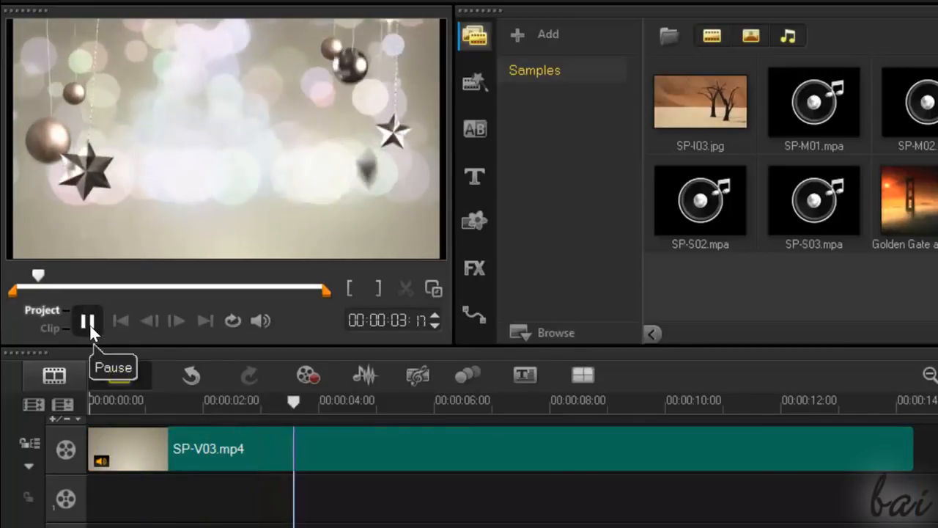
{"action": "left_click", "coordinate": [88, 322]}
{"action": "left_click_drag", "start_coordinate": [912, 451], "coordinate": [242, 481]}
{"action": "left_click", "coordinate": [88, 321]}
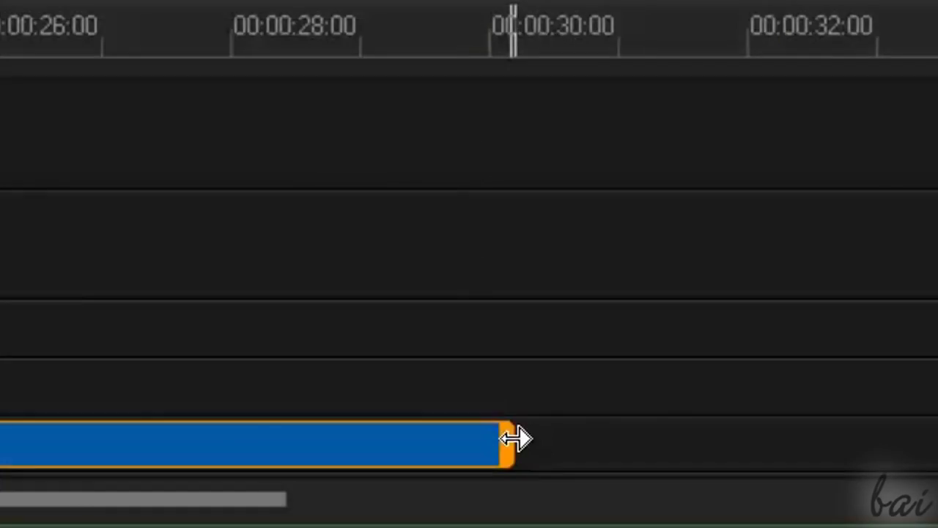
Step: Extend the end of the audio clip on the music track to about 00:00:31:15
{"action": "left_click_drag", "start_coordinate": [513, 435], "coordinate": [701, 469]}
{"action": "left_click_drag", "start_coordinate": [701, 469], "coordinate": [692, 471]}
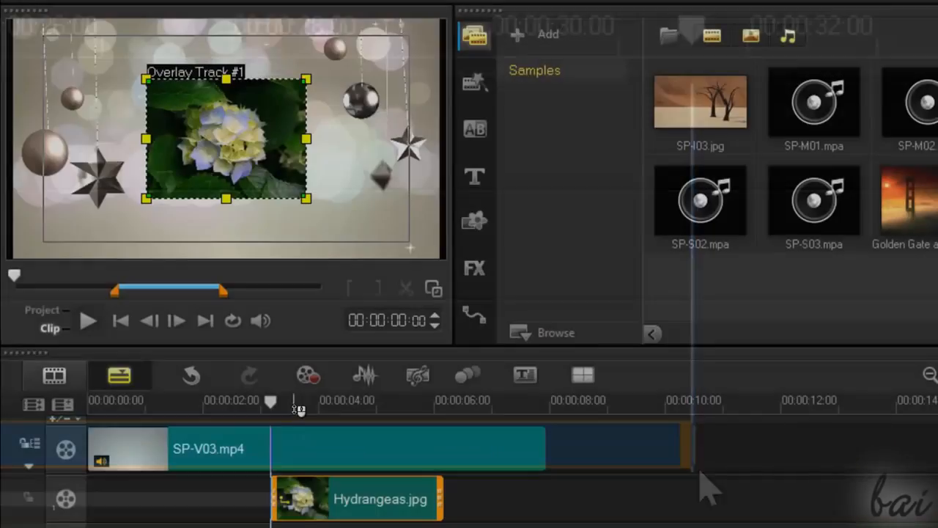
Step: Split the Hydrangeas.jpg clip on the overlay track at about 00:00:04:22
{"action": "left_click", "coordinate": [314, 403]}
{"action": "left_click_drag", "start_coordinate": [324, 403], "coordinate": [363, 424]}
{"action": "key", "text": "ctrl+i"}
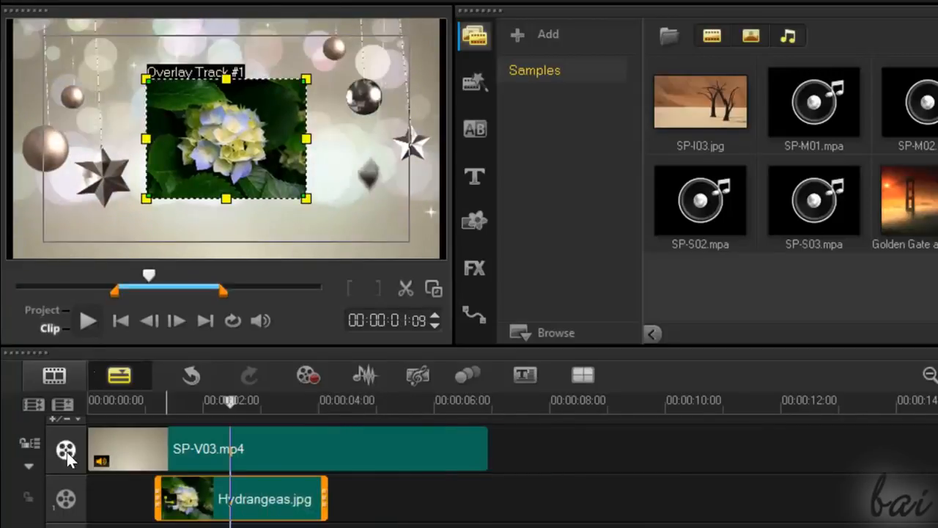
Step: Hide and show the main video track, and do the same with the first overlay track
{"action": "left_click", "coordinate": [67, 451]}
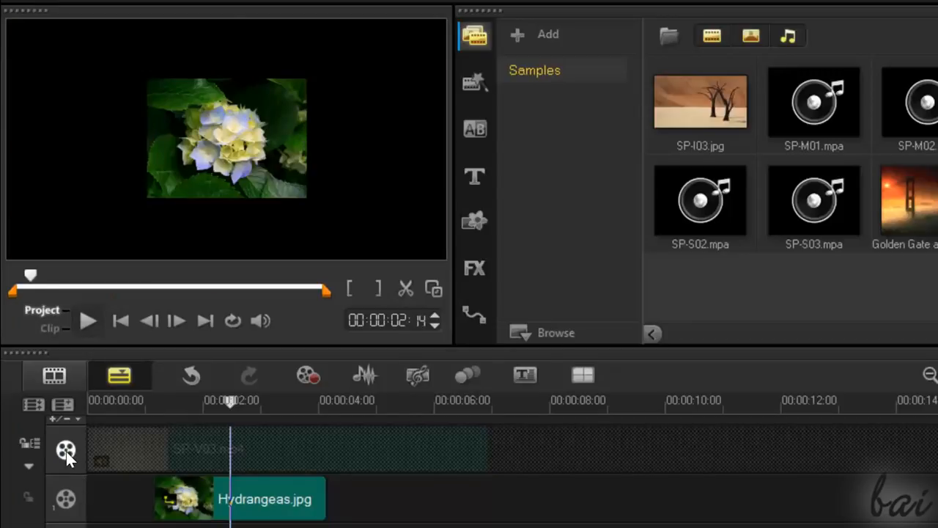
{"action": "left_click", "coordinate": [66, 449]}
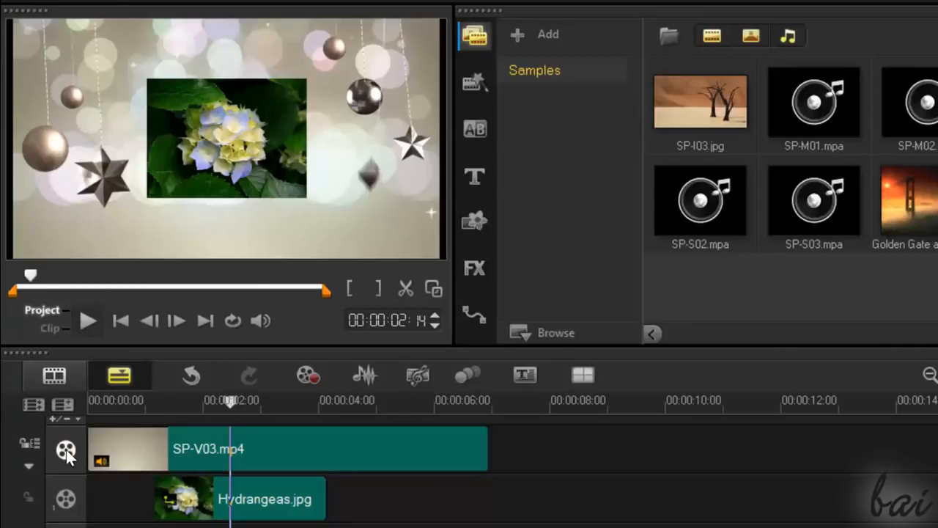
{"action": "left_click", "coordinate": [66, 500]}
{"action": "left_click", "coordinate": [66, 501]}
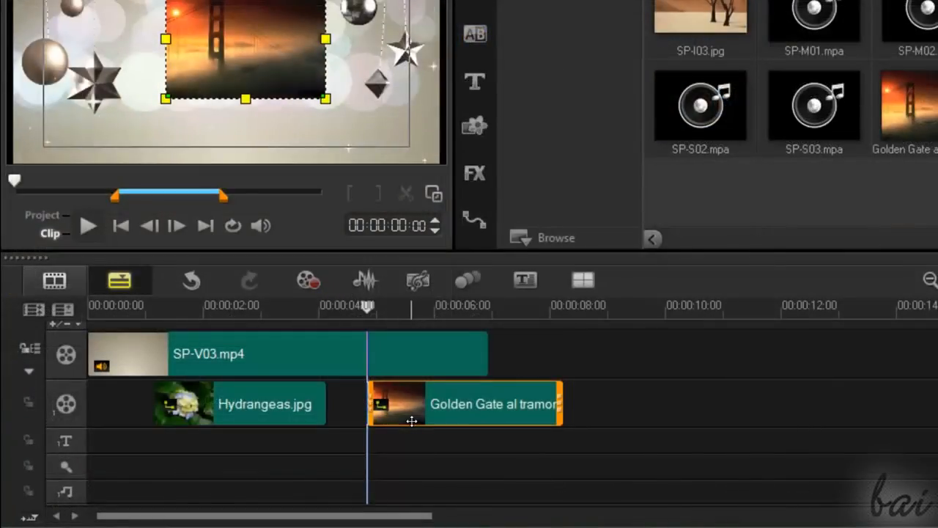
Step: Zoom the timeline in and out around the Golden Gate clip on the overlay track
{"action": "scroll", "coordinate": [276, 409], "scroll_direction": "down", "scroll_amount": 3}
{"action": "scroll", "coordinate": [203, 398], "scroll_direction": "up", "scroll_amount": 4}
{"action": "scroll", "coordinate": [614, 381], "scroll_direction": "up", "scroll_amount": 2}
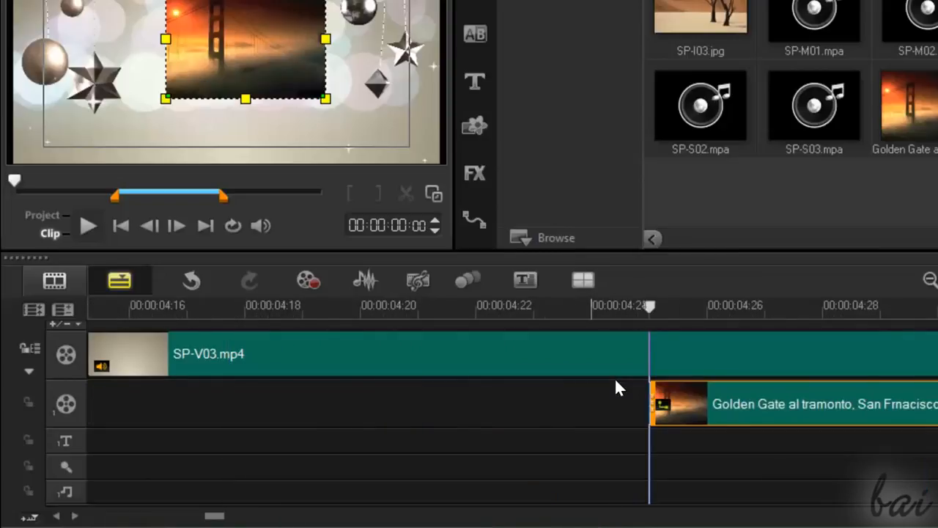
{"action": "scroll", "coordinate": [586, 392], "scroll_direction": "down", "scroll_amount": 5}
{"action": "scroll", "coordinate": [458, 392], "scroll_direction": "up", "scroll_amount": 4}
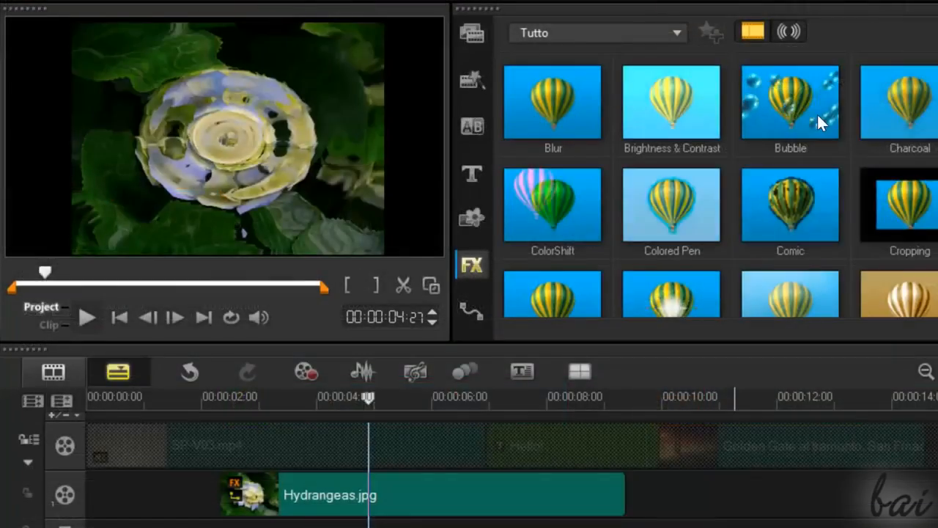
Step: Apply the Bubble filter to Hydrangeas.jpg on the overlay track and play the project from about 00:00:02:25
{"action": "left_click", "coordinate": [824, 159]}
{"action": "left_click_drag", "start_coordinate": [824, 158], "coordinate": [366, 495]}
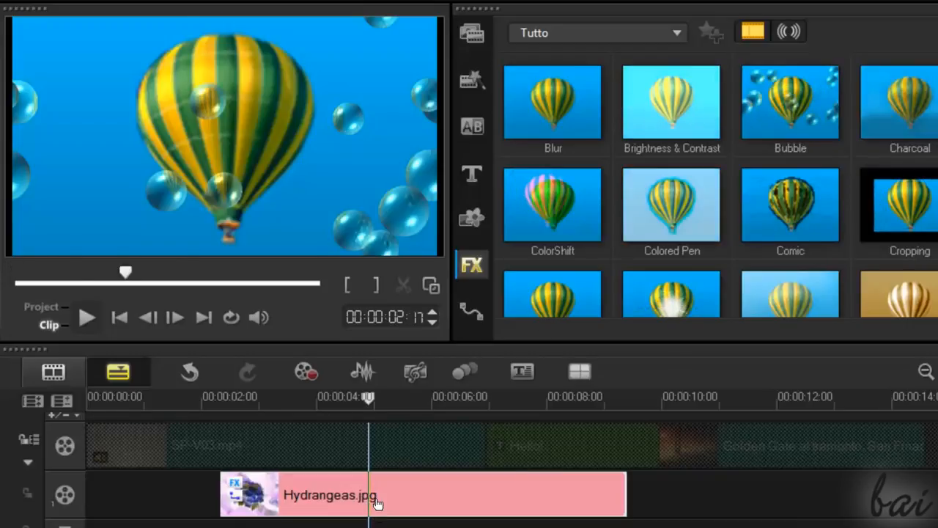
{"action": "left_click", "coordinate": [251, 397]}
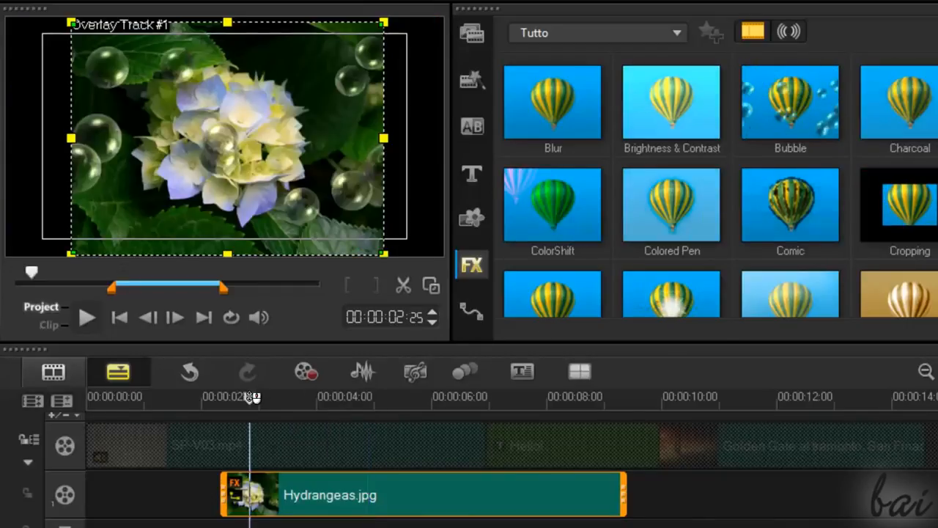
{"action": "left_click", "coordinate": [94, 316]}
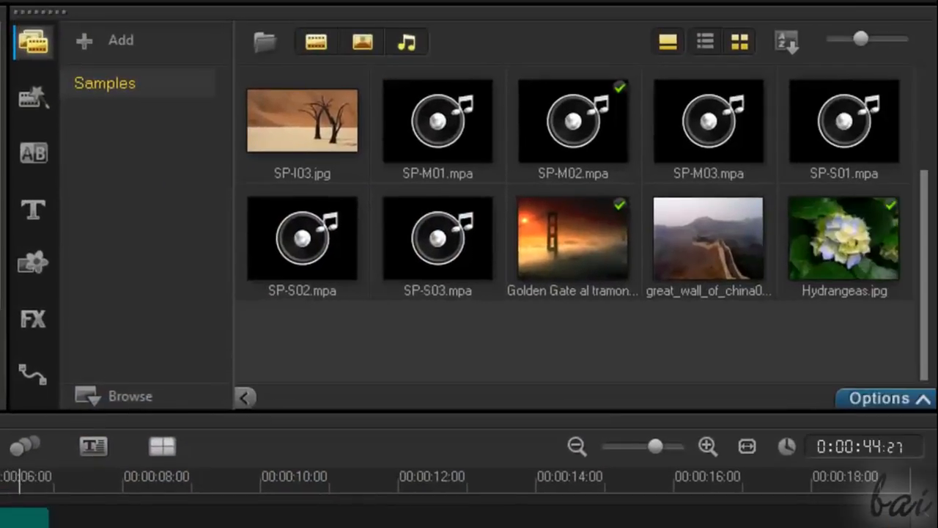
Step: Look through the instant project templates in the Inizio, Parte centrale, Finale, Completo and Custom categories
{"action": "left_click", "coordinate": [28, 102]}
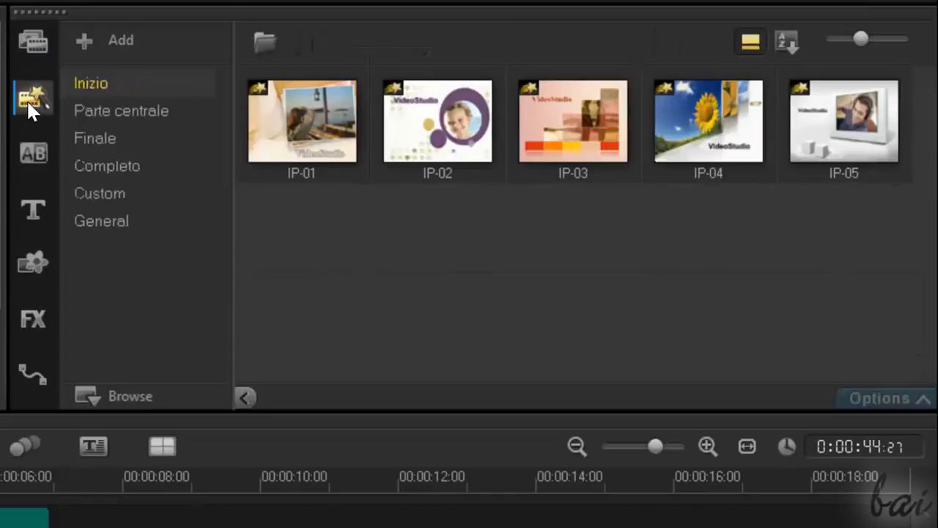
{"action": "left_click", "coordinate": [120, 111]}
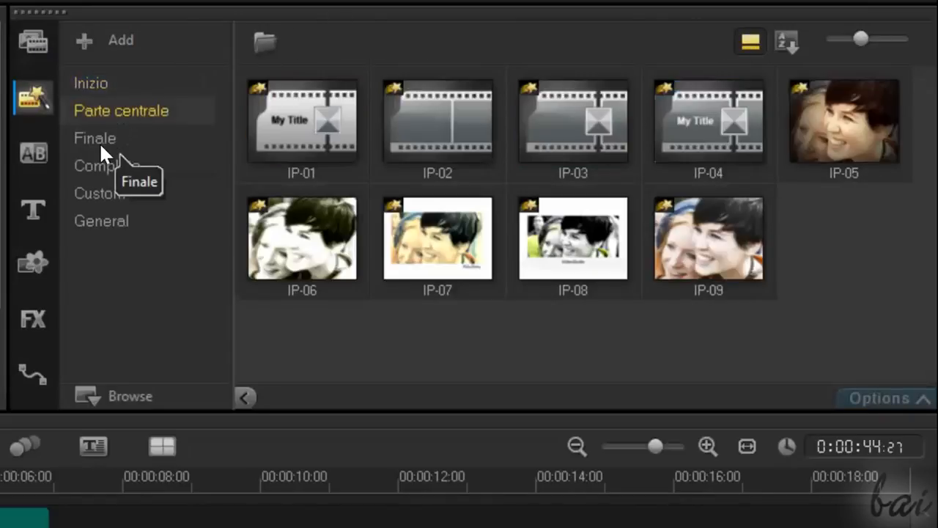
{"action": "left_click", "coordinate": [99, 141]}
{"action": "left_click", "coordinate": [96, 165]}
{"action": "left_click", "coordinate": [99, 194]}
{"action": "left_click", "coordinate": [86, 85]}
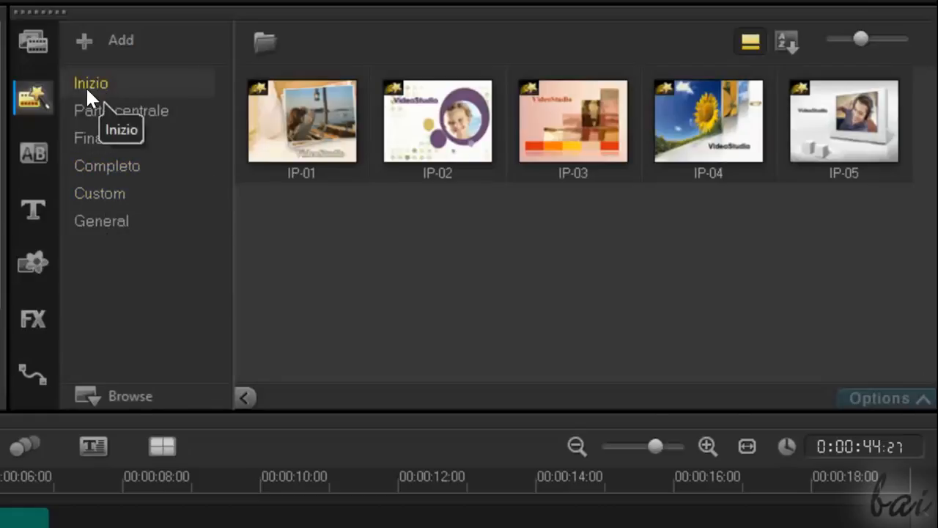
{"action": "mouse_move", "coordinate": [755, 145]}
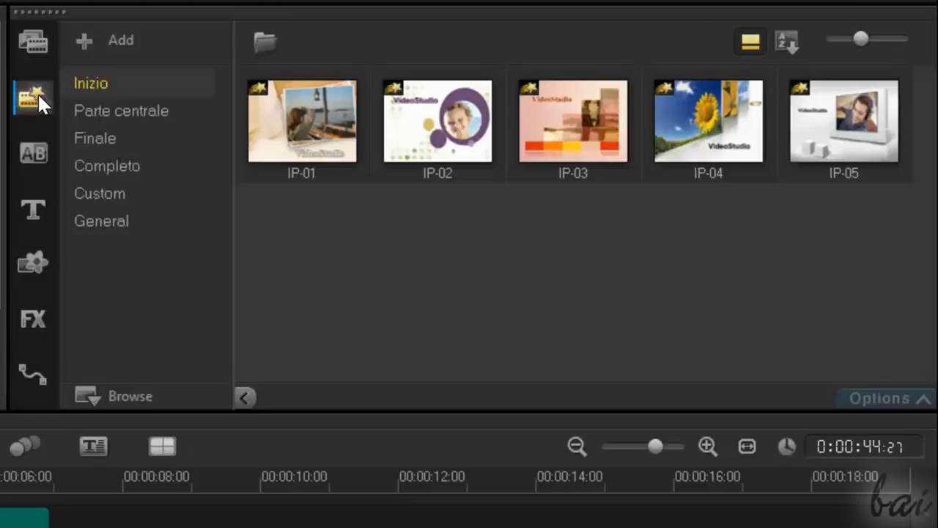
Step: Add the 3D transitions Flying Fold at the start and Whirlpool at the end of the Golden Gate overlay clip, and play them back
{"action": "left_click", "coordinate": [32, 155]}
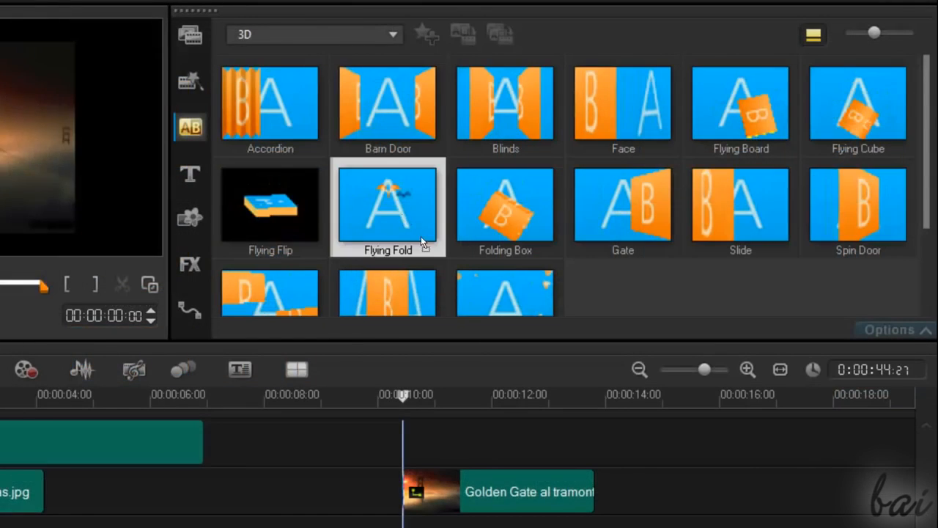
{"action": "left_click_drag", "start_coordinate": [420, 236], "coordinate": [419, 491]}
{"action": "scroll", "coordinate": [496, 218], "scroll_direction": "down", "scroll_amount": 1}
{"action": "left_click_drag", "start_coordinate": [496, 218], "coordinate": [582, 497]}
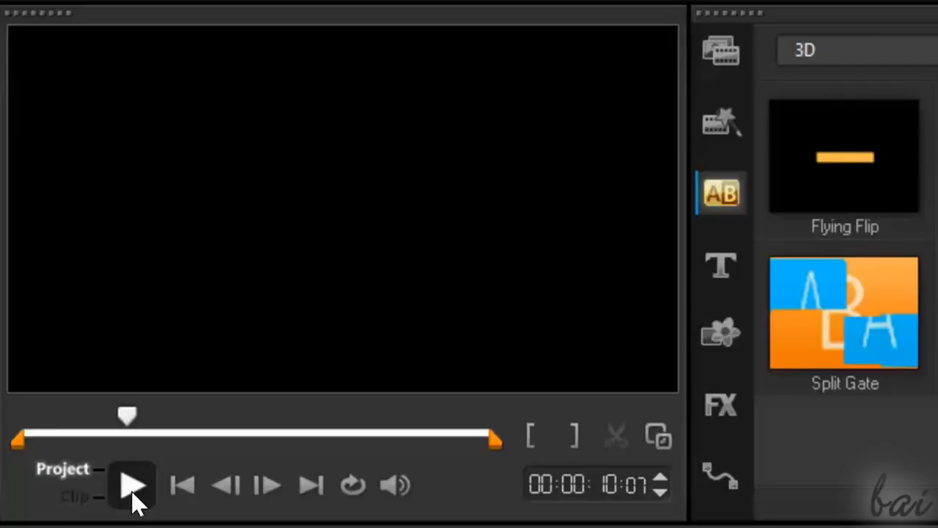
{"action": "left_click", "coordinate": [130, 487]}
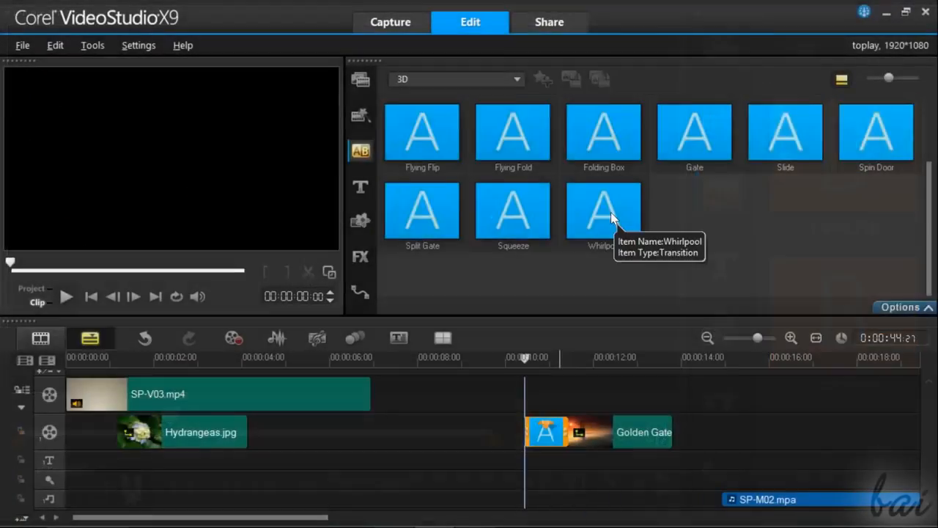
{"action": "left_click_drag", "start_coordinate": [620, 230], "coordinate": [663, 437]}
{"action": "left_click", "coordinate": [516, 359]}
{"action": "left_click", "coordinate": [98, 43]}
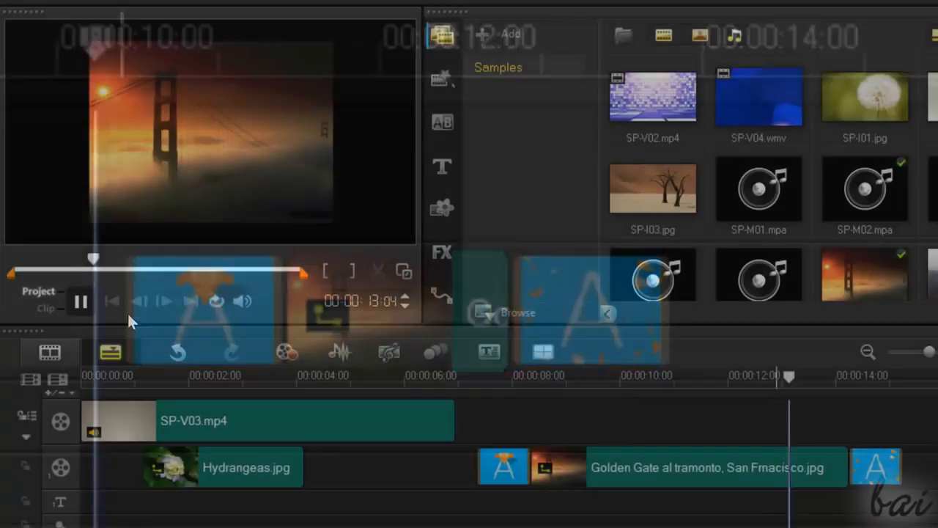
{"action": "left_click", "coordinate": [82, 302]}
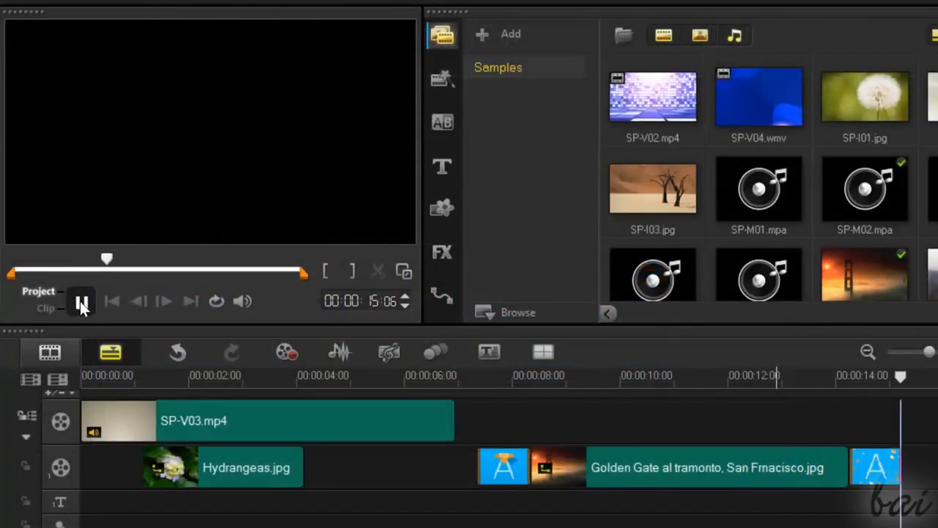
Step: Lengthen the Whirlpool transition after the Golden Gate overlay clip so that it starts at about 00:00:11:27
{"action": "left_click", "coordinate": [877, 463]}
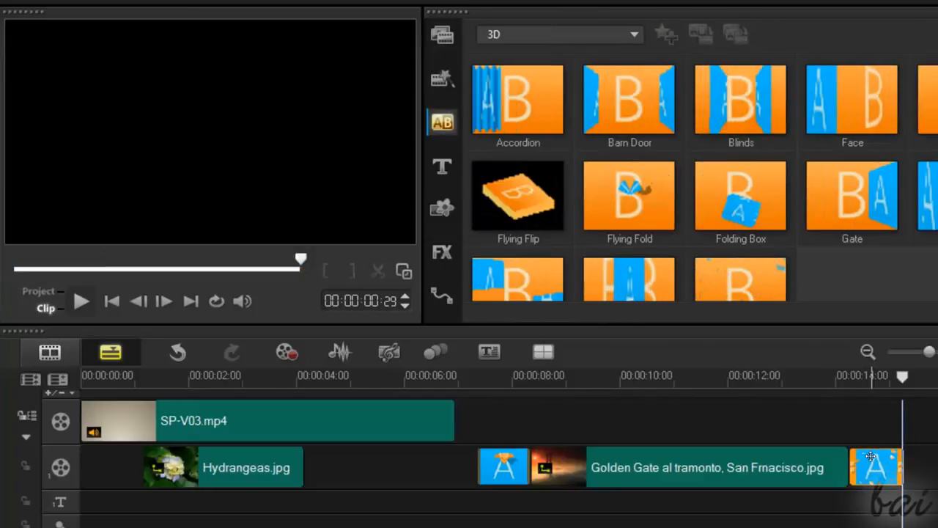
{"action": "left_click_drag", "start_coordinate": [853, 461], "coordinate": [722, 463]}
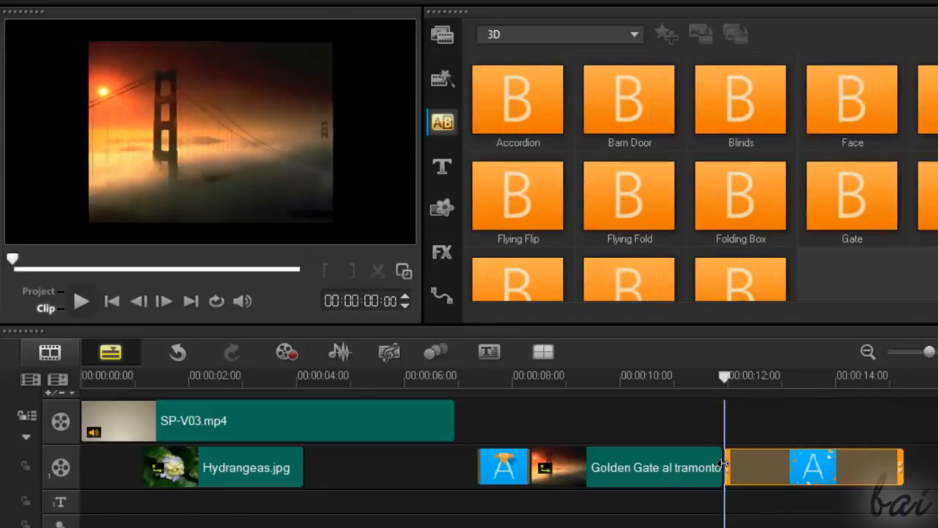
{"action": "left_click", "coordinate": [654, 375]}
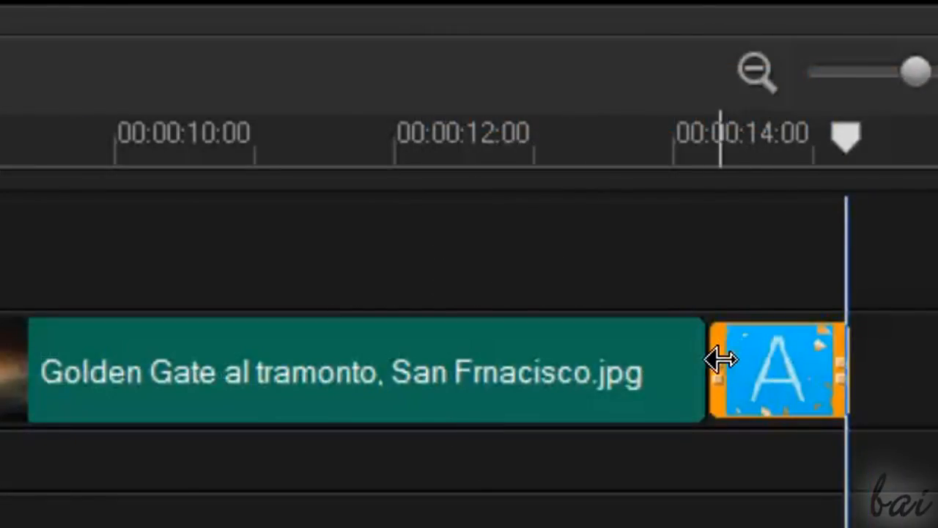
{"action": "left_click_drag", "start_coordinate": [720, 359], "coordinate": [383, 360]}
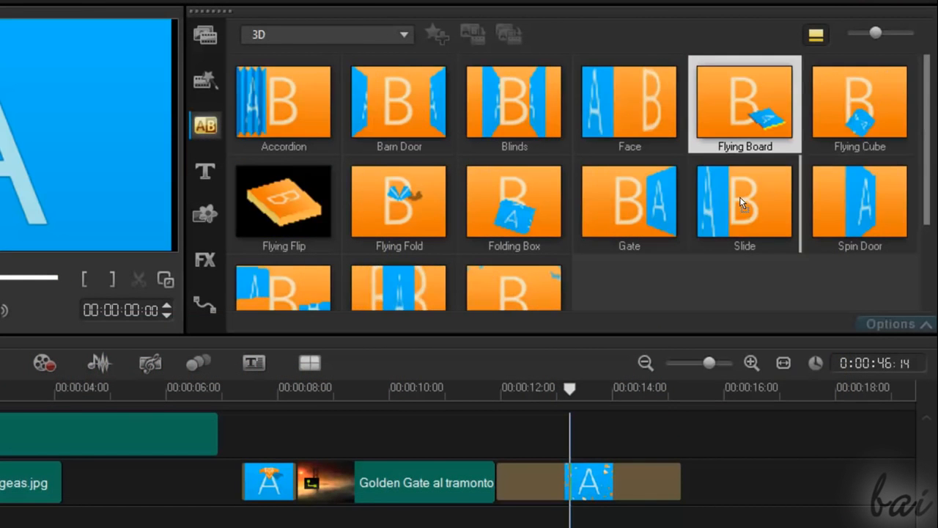
Step: Replace the Whirlpool transition after the Golden Gate overlay clip with Flying Board and play the project
{"action": "left_click", "coordinate": [603, 476]}
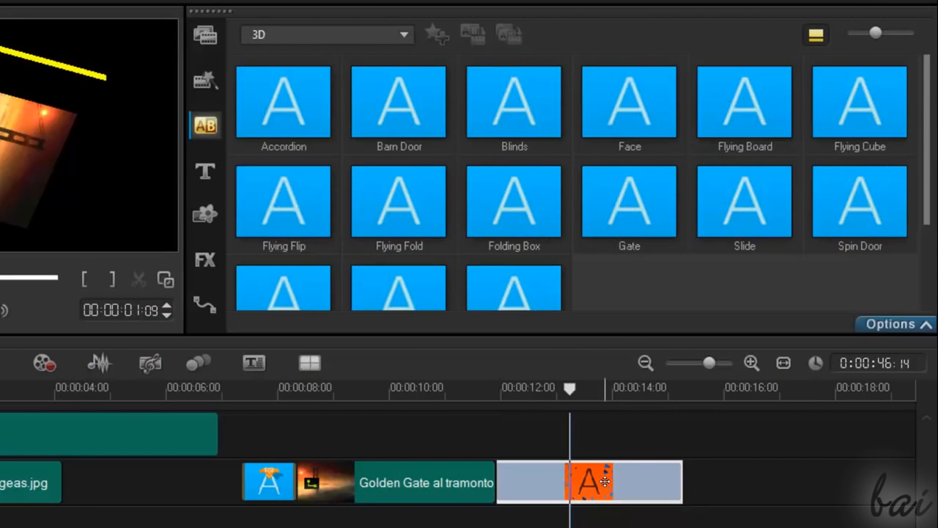
{"action": "left_click", "coordinate": [80, 300]}
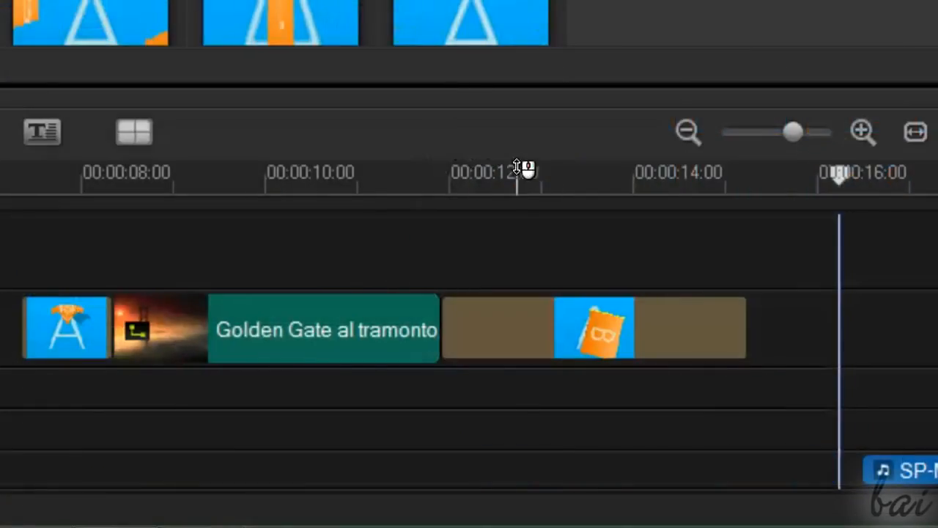
Step: Try deleting the Flying Board transition after the Golden Gate overlay clip
{"action": "left_click", "coordinate": [516, 168]}
{"action": "left_click", "coordinate": [580, 329]}
{"action": "right_click", "coordinate": [581, 325]}
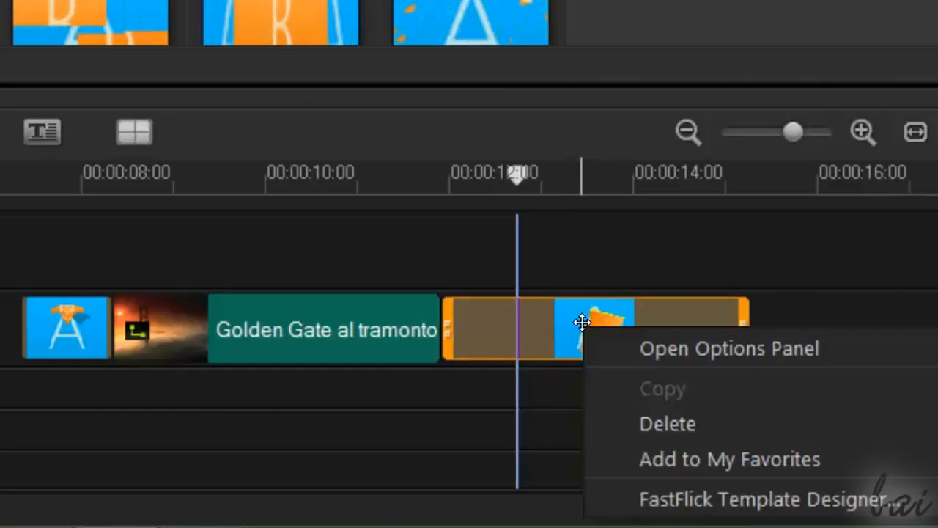
{"action": "left_click", "coordinate": [645, 425]}
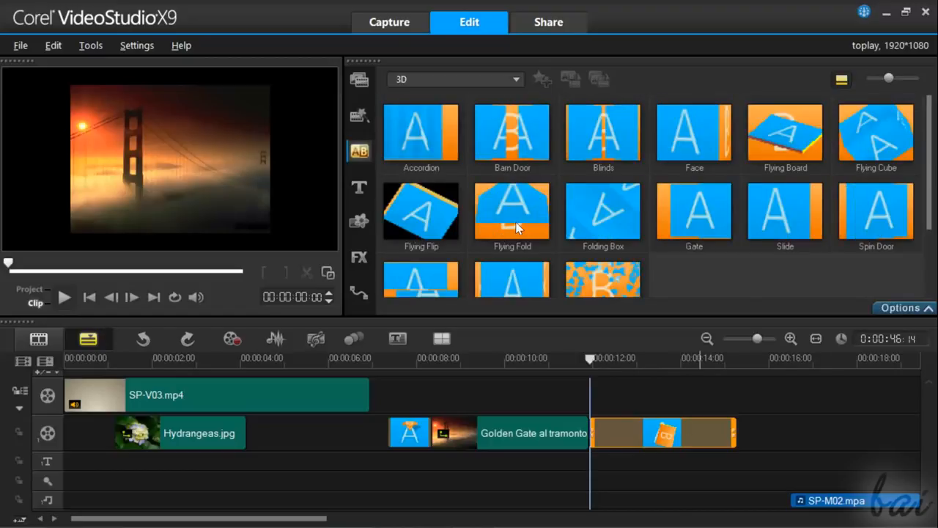
Step: Open the options of the Flying Board transition after the Golden Gate overlay clip
{"action": "left_click", "coordinate": [900, 308]}
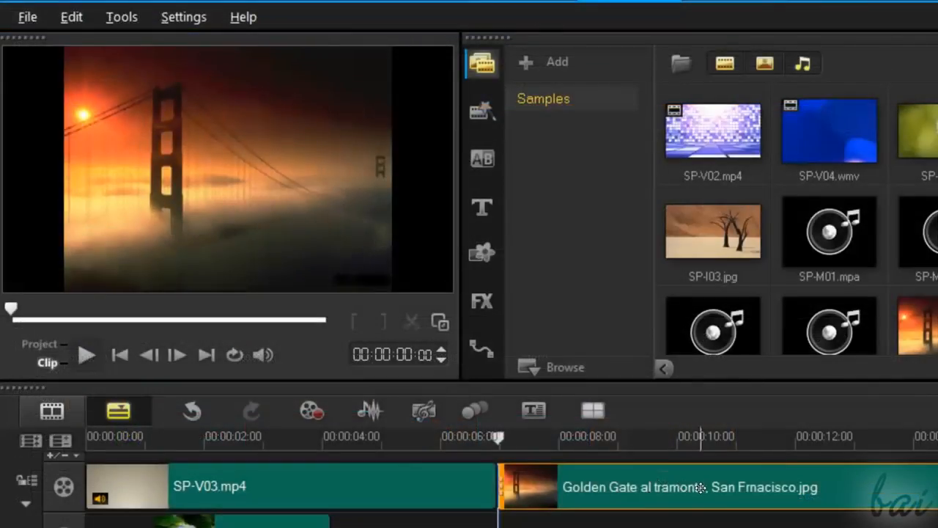
Step: Overlap the Golden Gate clip with the end of SP-V03.mp4 on the main track to create a transition, and play from about 00:00:04:04
{"action": "left_click_drag", "start_coordinate": [660, 487], "coordinate": [662, 488]}
{"action": "left_click_drag", "start_coordinate": [592, 492], "coordinate": [598, 494]}
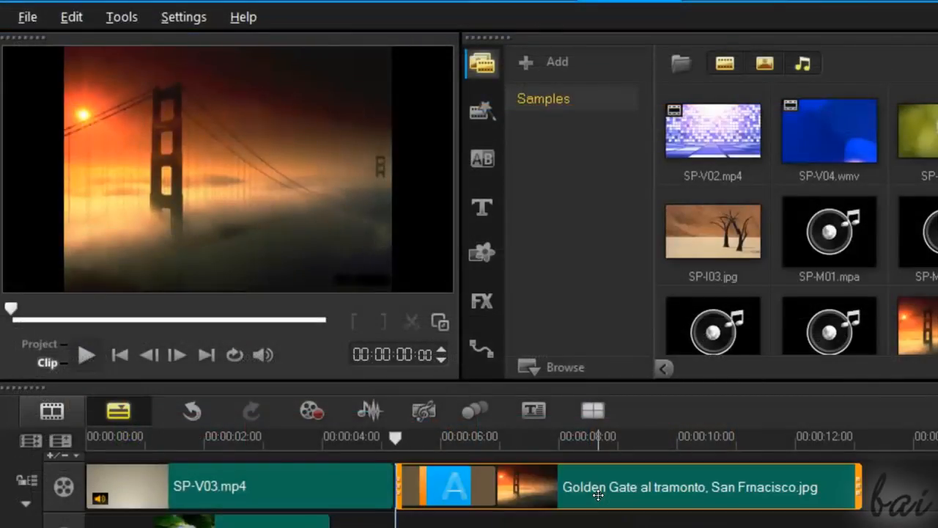
{"action": "left_click", "coordinate": [332, 442]}
{"action": "left_click", "coordinate": [87, 355]}
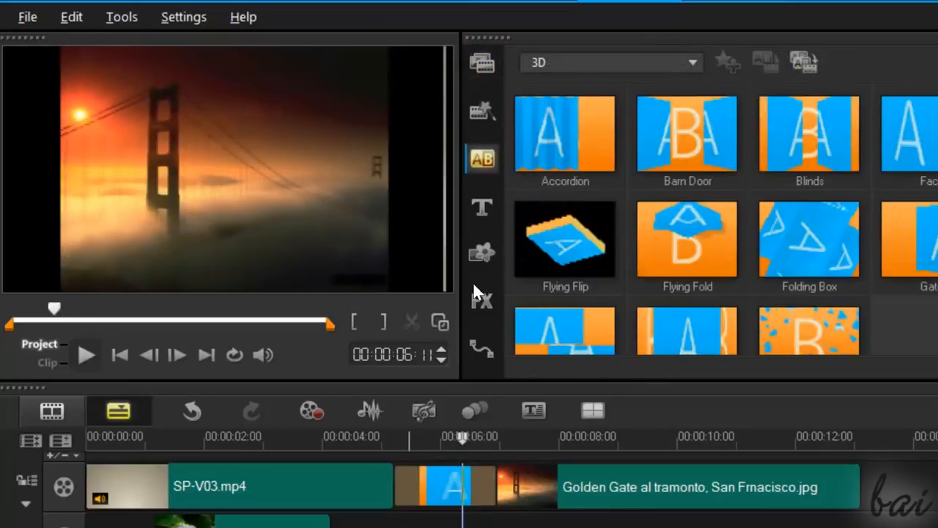
Step: Replace the transition between SP-V03.mp4 and the Golden Gate clip with Accordion, and play the project across it
{"action": "left_click", "coordinate": [589, 144]}
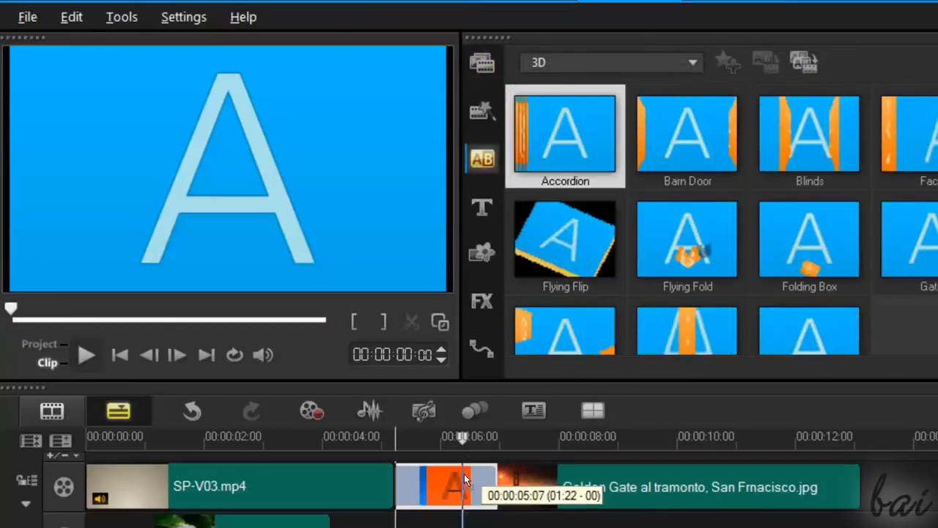
{"action": "left_click", "coordinate": [450, 493]}
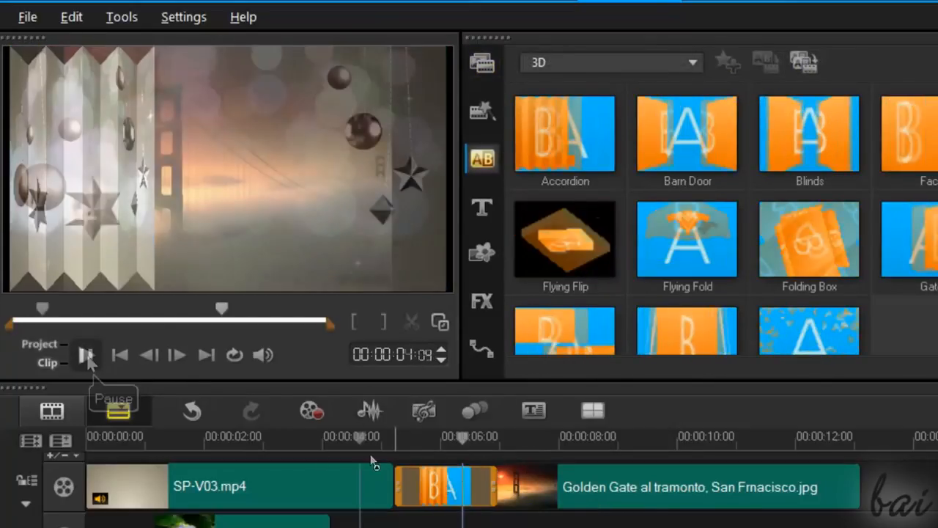
{"action": "left_click", "coordinate": [86, 355]}
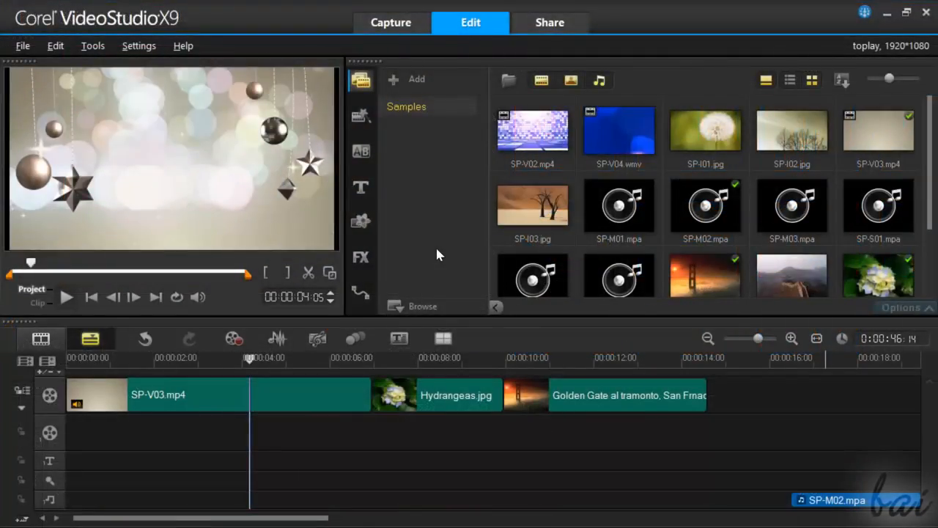
Step: Add the white bold italic Lorem ipsum title to the overlay track below SP-V03.mp4, starting near 00:00:02:00, and play the project
{"action": "left_click", "coordinate": [361, 192]}
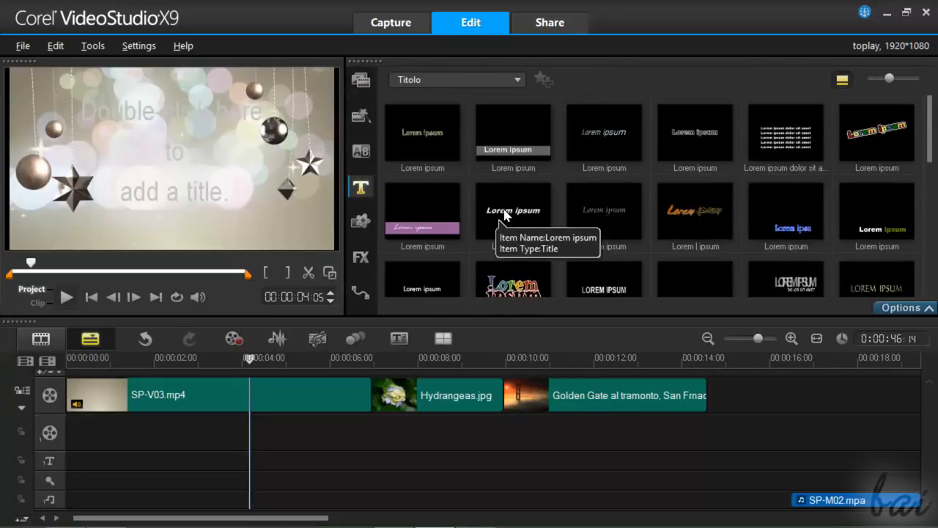
{"action": "left_click", "coordinate": [508, 232]}
{"action": "left_click_drag", "start_coordinate": [342, 374], "coordinate": [152, 434]}
{"action": "left_click", "coordinate": [79, 300]}
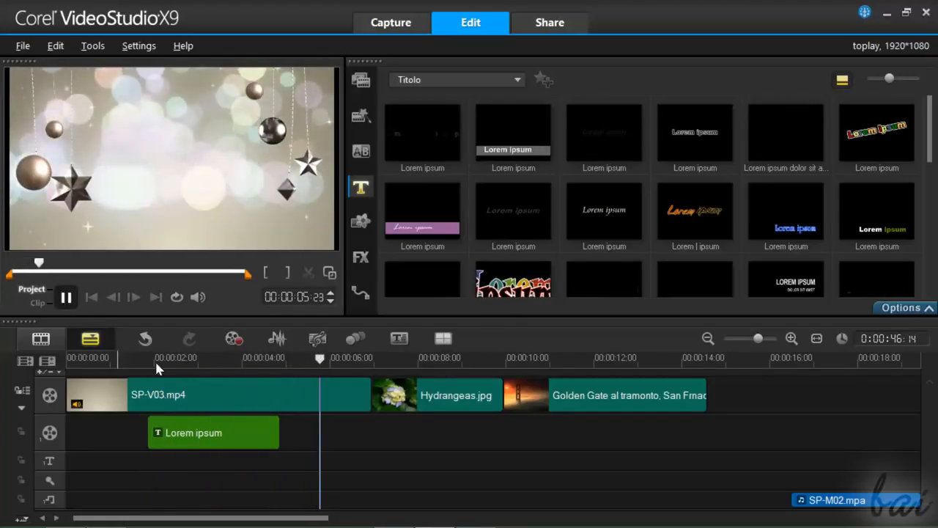
{"action": "left_click", "coordinate": [149, 425]}
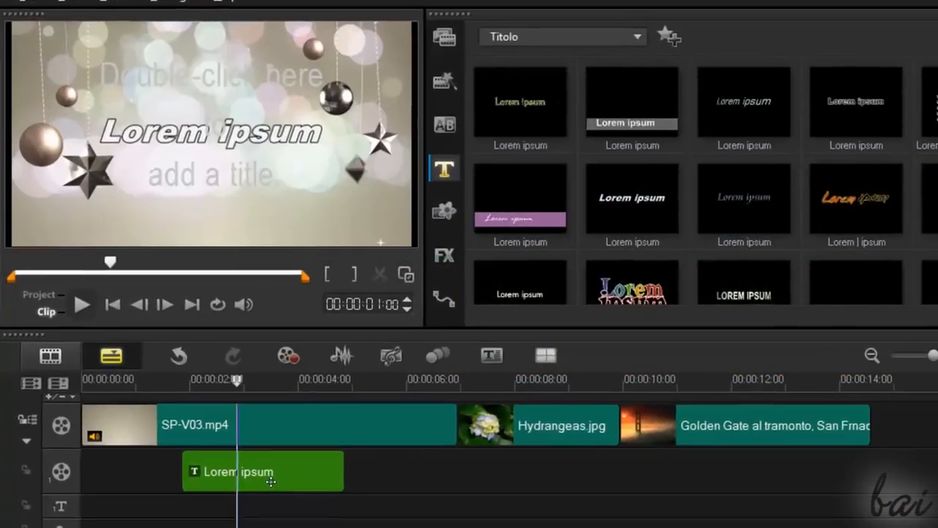
Step: Replace the Lorem ipsum title's text with "Hello!"
{"action": "left_click", "coordinate": [289, 469]}
{"action": "double_click", "coordinate": [290, 468]}
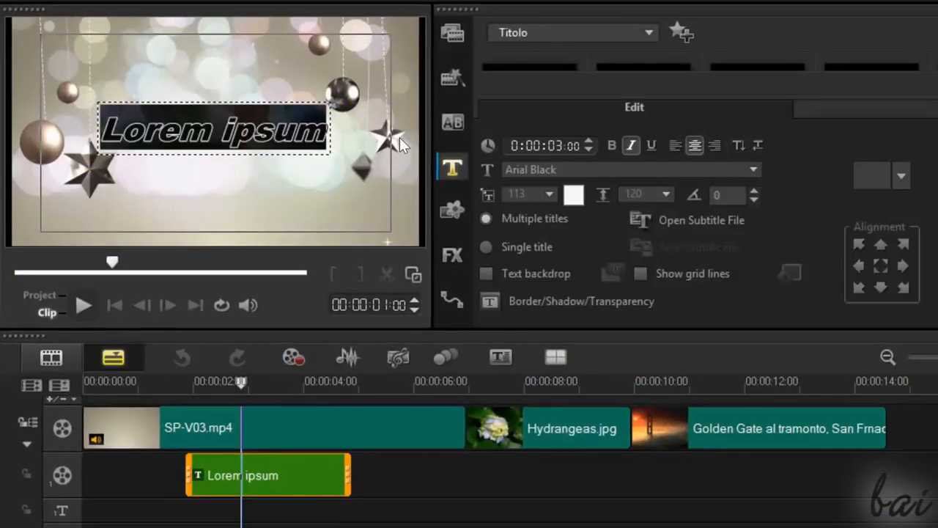
{"action": "type", "text": "Hello!"}
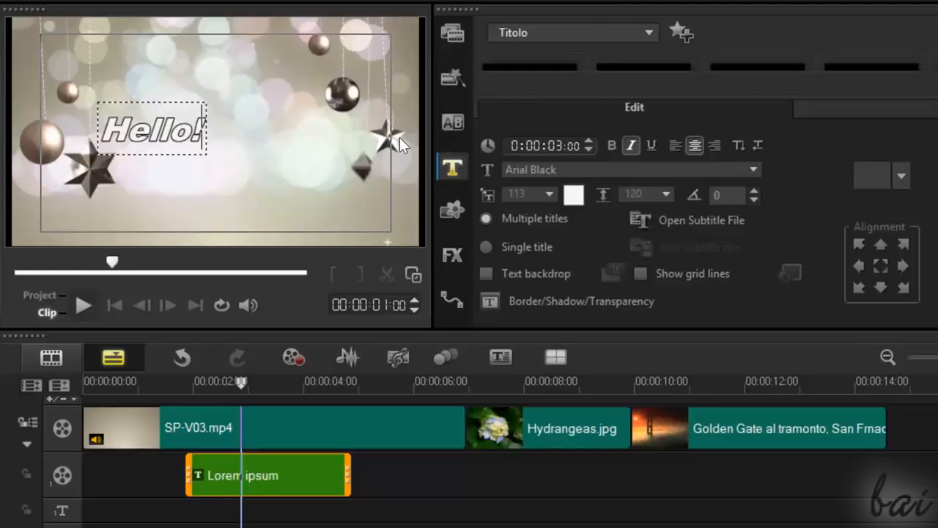
Step: Transform the Hello! title in the preview: move it to the middle, enlarge it to size 200 and rotate it 12 degrees
{"action": "left_click", "coordinate": [155, 145]}
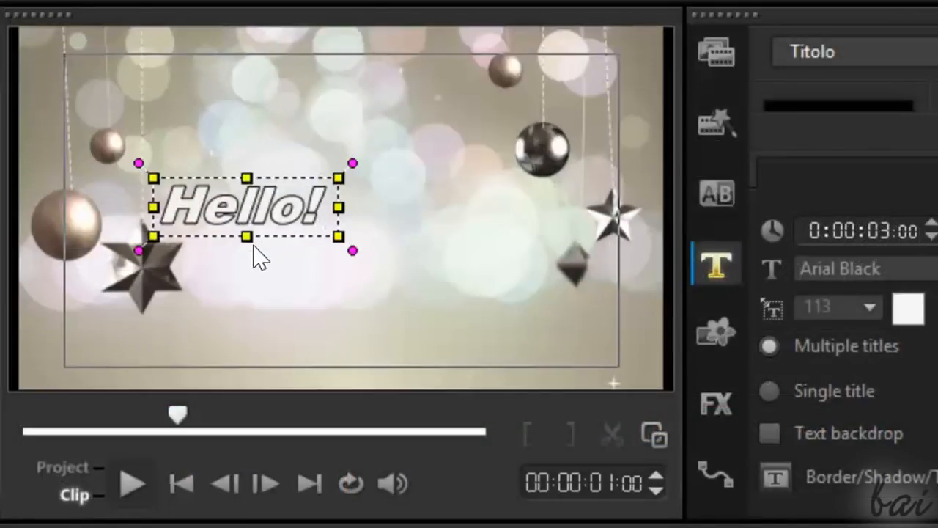
{"action": "left_click_drag", "start_coordinate": [297, 189], "coordinate": [362, 211]}
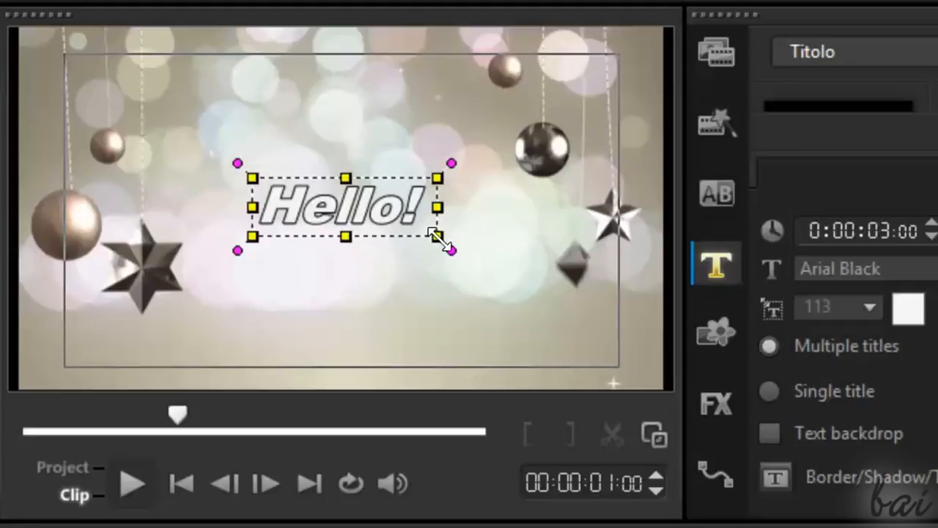
{"action": "left_click_drag", "start_coordinate": [479, 269], "coordinate": [469, 255]}
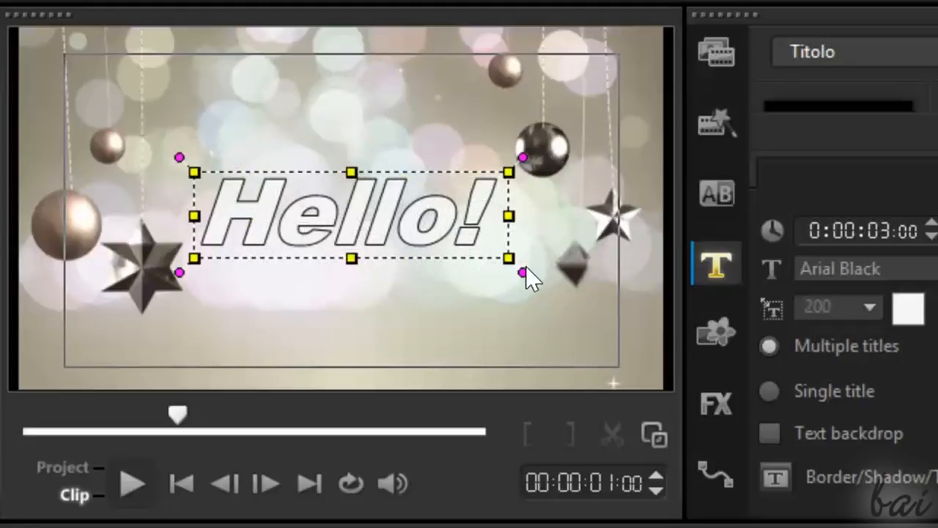
{"action": "left_click_drag", "start_coordinate": [522, 272], "coordinate": [463, 281]}
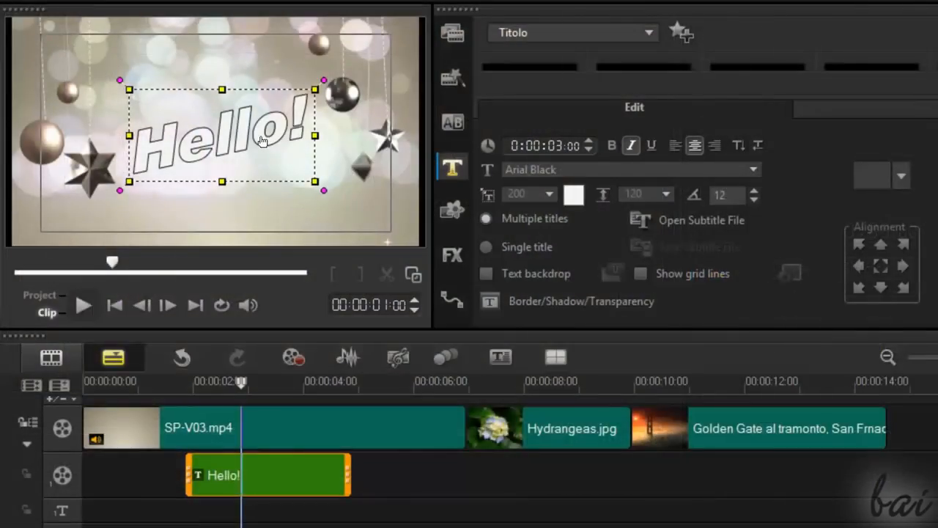
Step: Set the text colour of the word Hello to red, leaving out the exclamation mark
{"action": "double_click", "coordinate": [259, 136]}
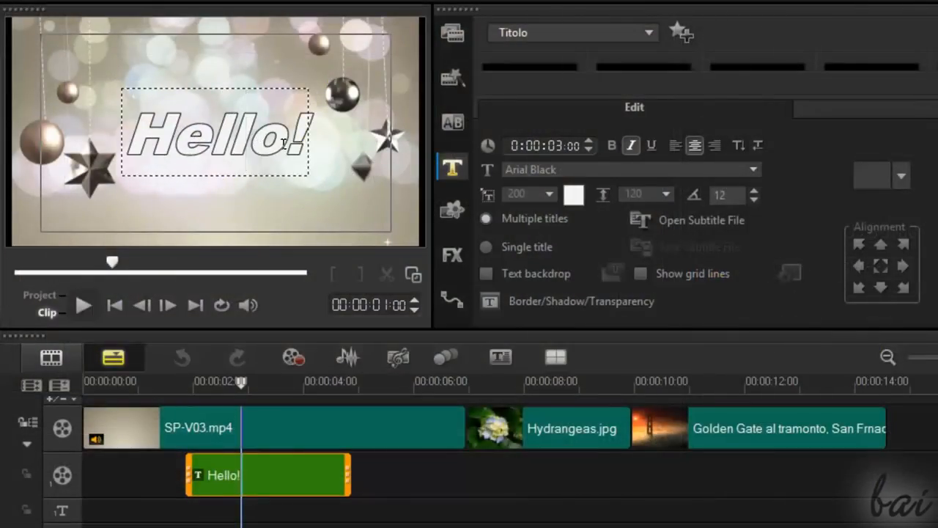
{"action": "left_click", "coordinate": [576, 197]}
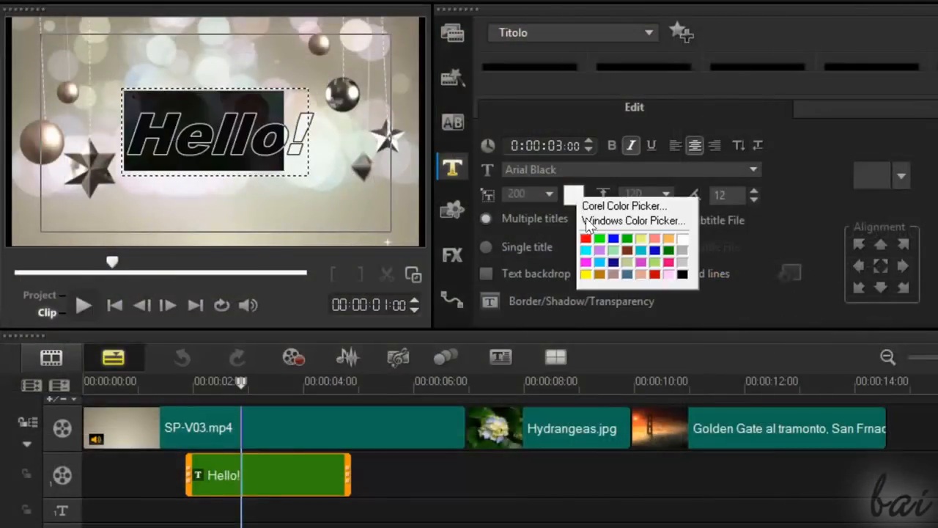
{"action": "left_click", "coordinate": [599, 240]}
{"action": "left_click", "coordinate": [574, 195]}
{"action": "left_click", "coordinate": [585, 238]}
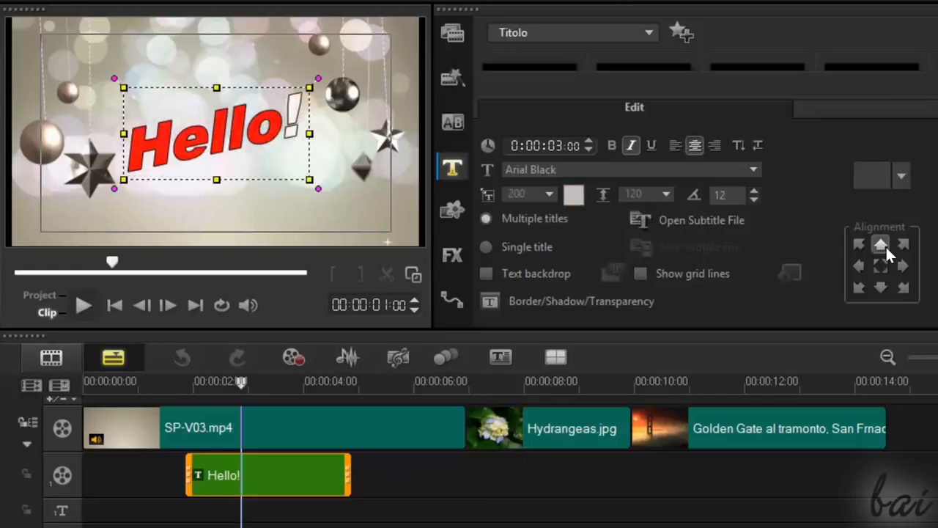
Step: Align the Hello! title to the top centre, the bottom centre and the centre left of the frame in turn
{"action": "left_click", "coordinate": [885, 245]}
{"action": "left_click", "coordinate": [882, 281]}
{"action": "left_click", "coordinate": [863, 262]}
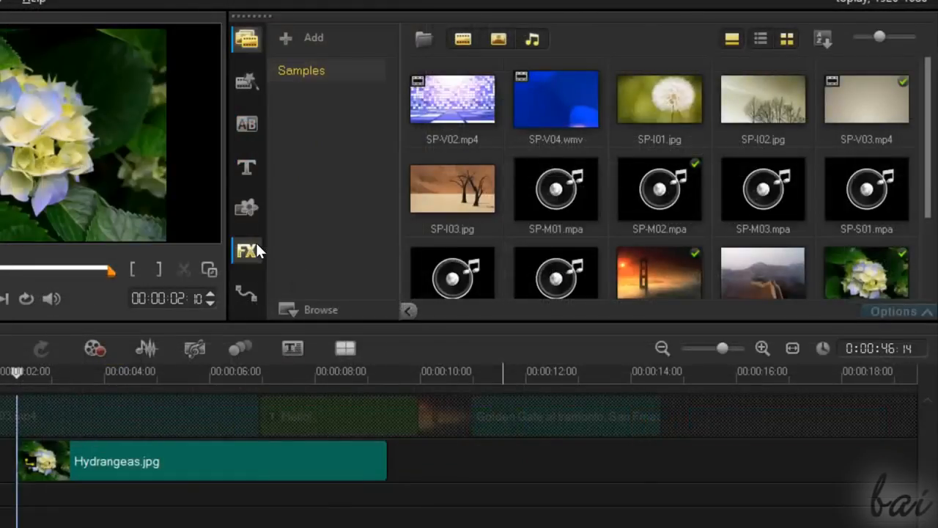
Step: Apply the FX Ripple video filter to the Hydrangeas.jpg clip on the overlay track
{"action": "left_click", "coordinate": [255, 242]}
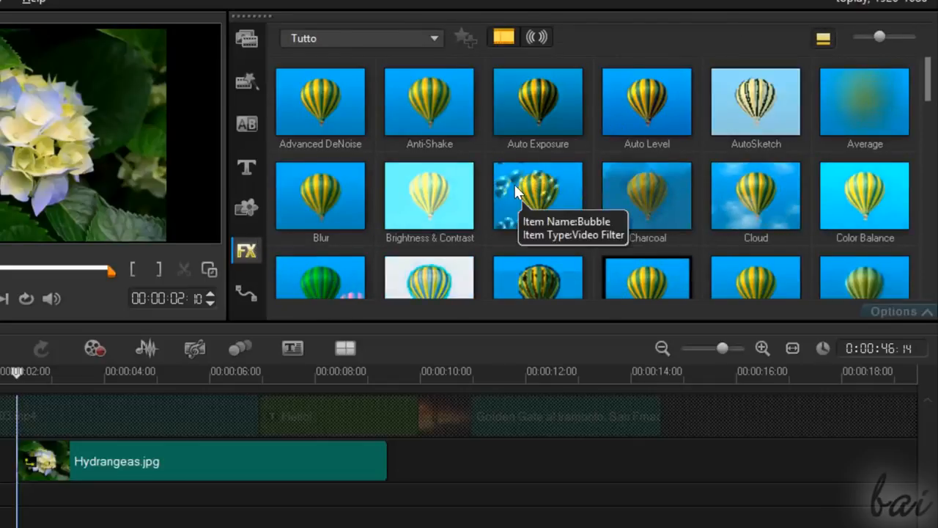
{"action": "left_click_drag", "start_coordinate": [929, 83], "coordinate": [934, 145]}
{"action": "left_click", "coordinate": [768, 198]}
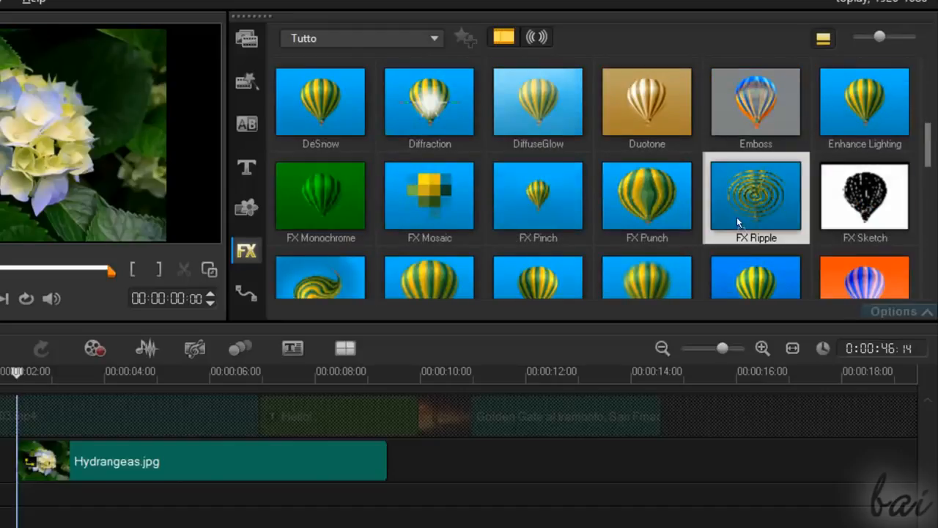
{"action": "left_click_drag", "start_coordinate": [549, 297], "coordinate": [192, 458]}
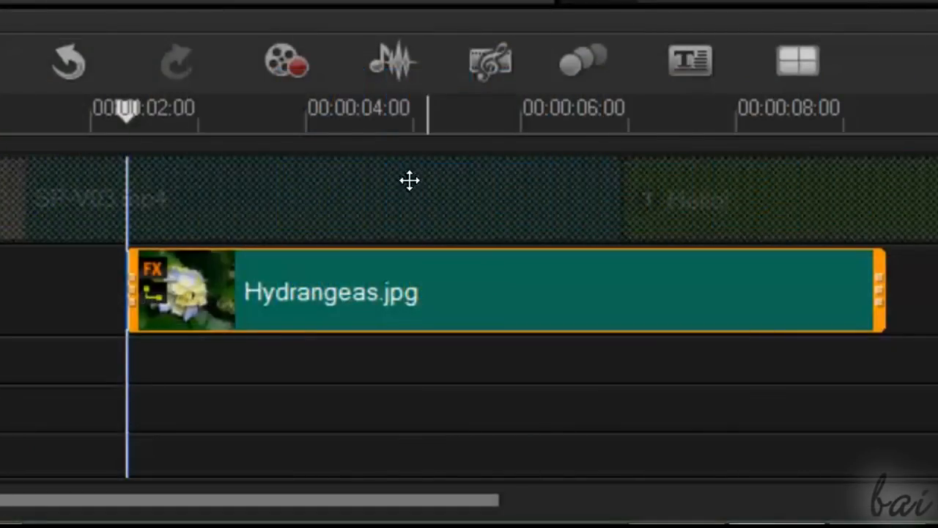
Step: Play the project from 00:00:01:21 to preview the filter on Hydrangeas.jpg, and open the clip's options
{"action": "left_click", "coordinate": [403, 109]}
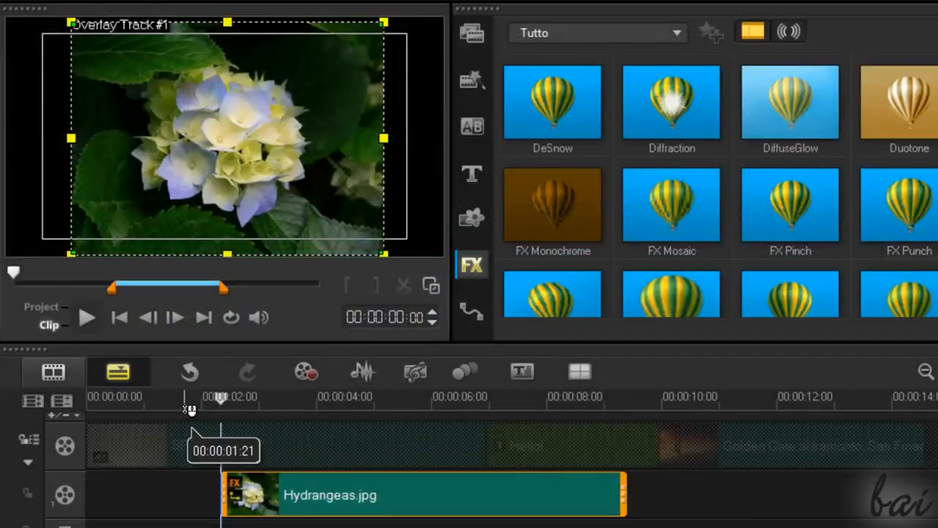
{"action": "left_click", "coordinate": [186, 401]}
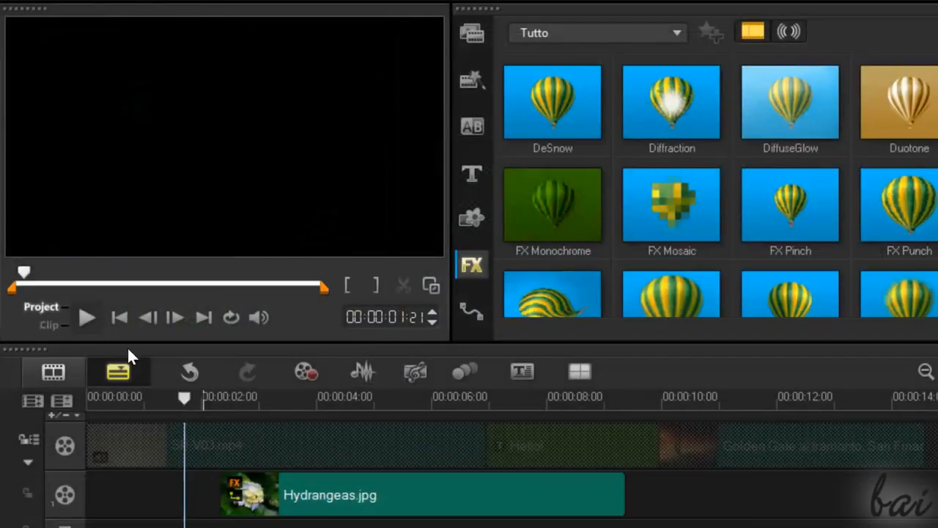
{"action": "left_click", "coordinate": [91, 317]}
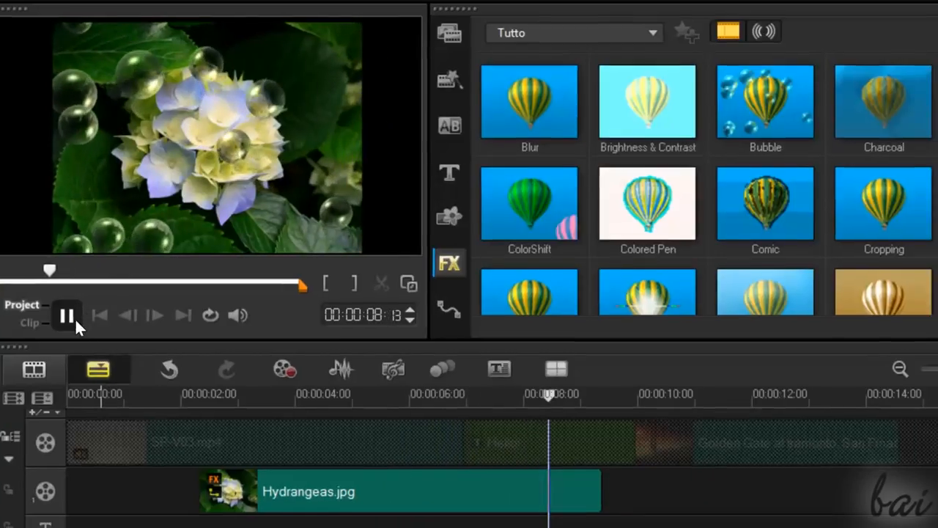
{"action": "left_click", "coordinate": [91, 320]}
{"action": "left_click", "coordinate": [433, 397]}
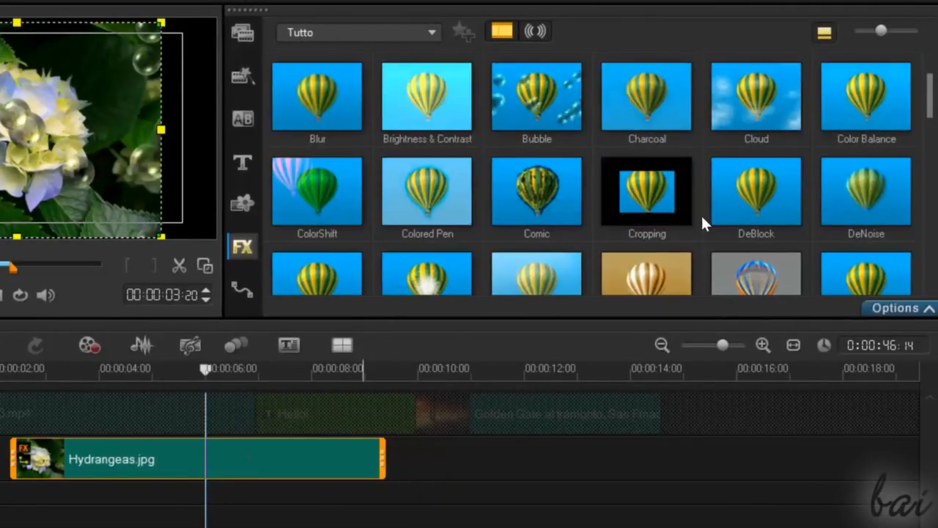
{"action": "left_click", "coordinate": [900, 308]}
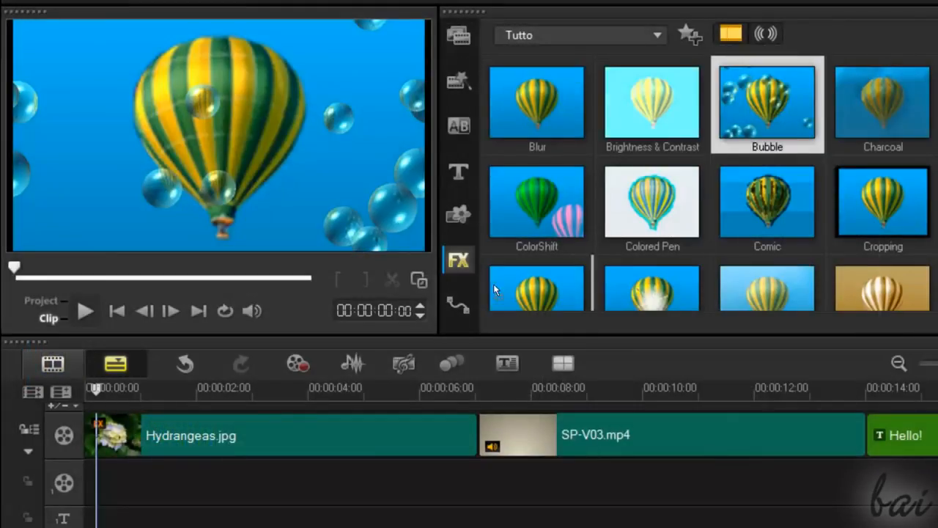
Step: Apply the Bubble filter to the Hydrangeas.jpg clip on the main video track
{"action": "scroll", "coordinate": [493, 284], "scroll_direction": "down", "scroll_amount": 1}
{"action": "left_click_drag", "start_coordinate": [494, 283], "coordinate": [335, 421]}
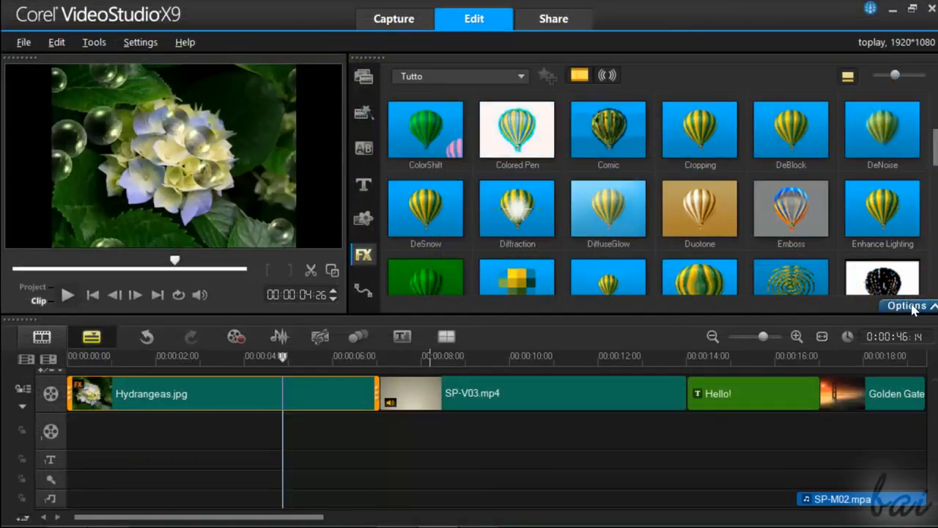
Step: Turn off Replace Last Filter for Hydrangeas.jpg, add the FX Ripple filter alongside Bubble, and play the project
{"action": "left_click", "coordinate": [907, 303]}
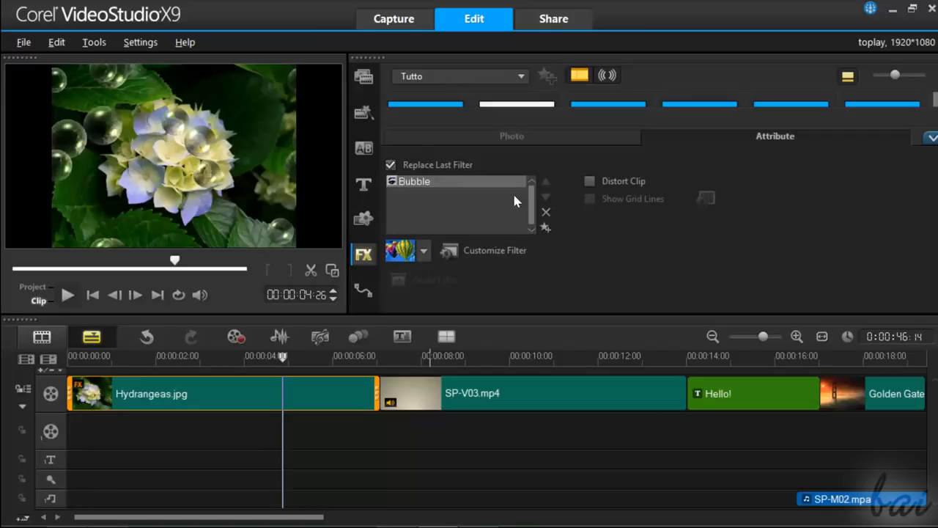
{"action": "left_click", "coordinate": [392, 166]}
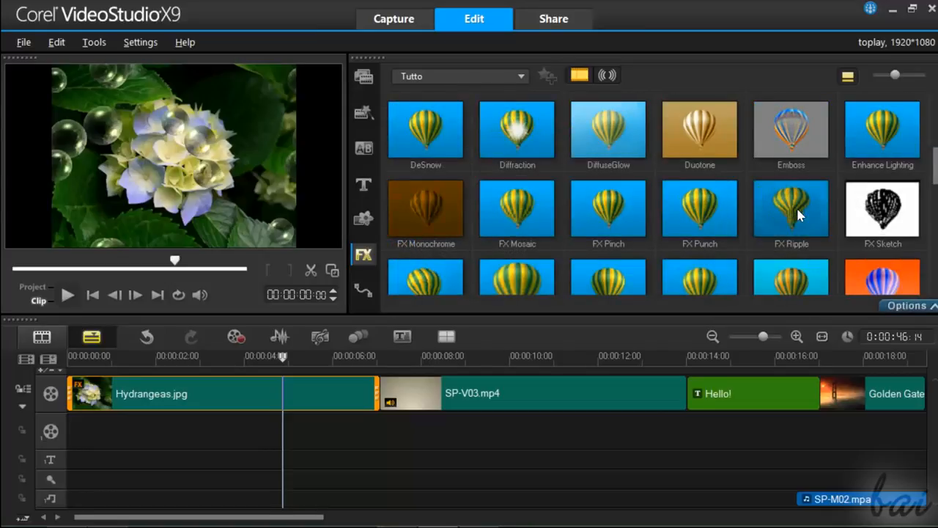
{"action": "left_click_drag", "start_coordinate": [796, 210], "coordinate": [188, 398]}
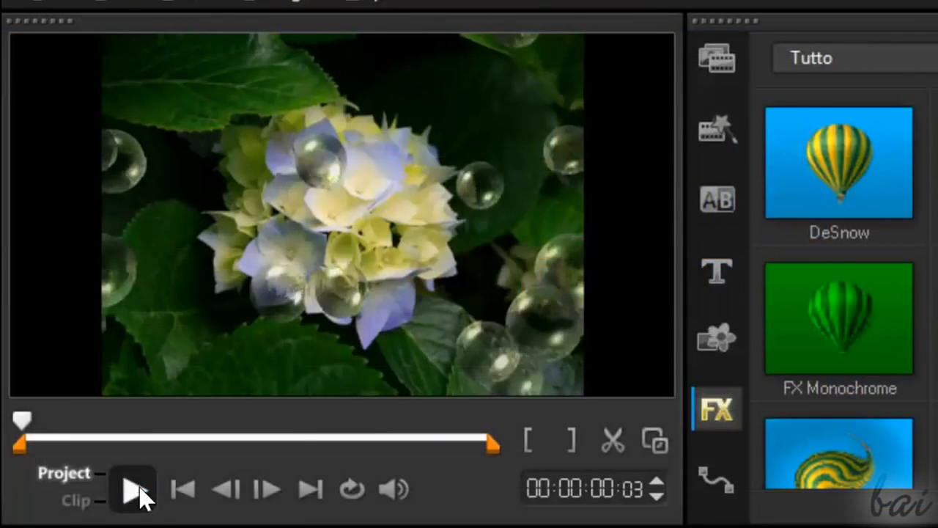
{"action": "left_click", "coordinate": [139, 496]}
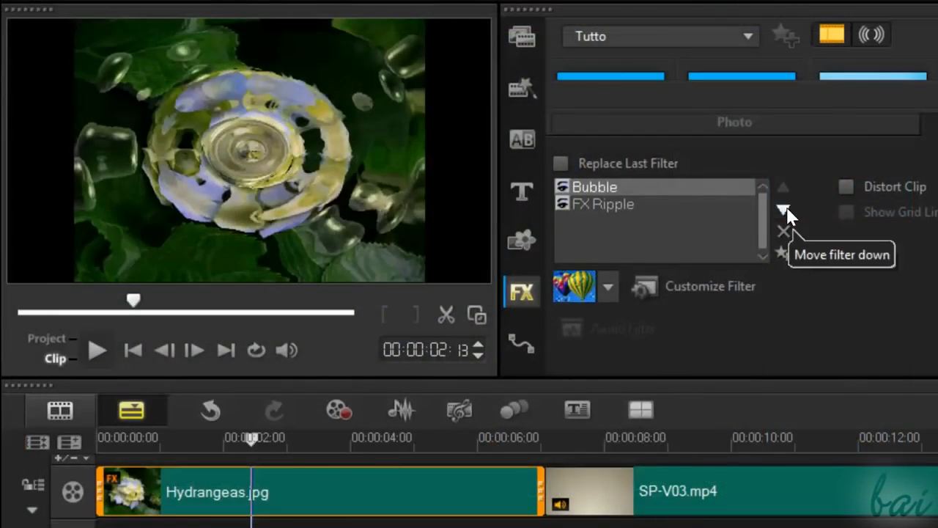
Step: Compare both filter orders on Hydrangeas.jpg by moving Bubble below and above FX Ripple, ending with FX Ripple above Bubble
{"action": "left_click", "coordinate": [783, 209]}
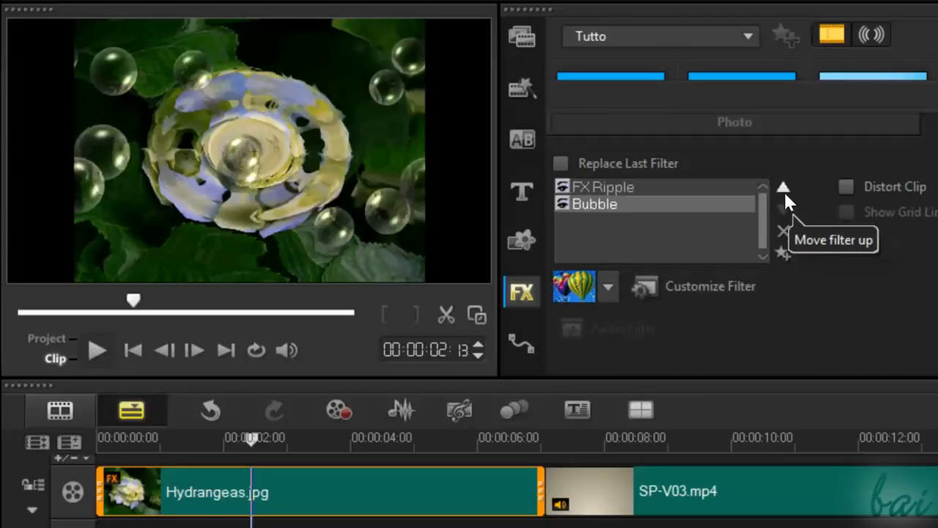
{"action": "left_click", "coordinate": [784, 191]}
{"action": "left_click", "coordinate": [784, 210]}
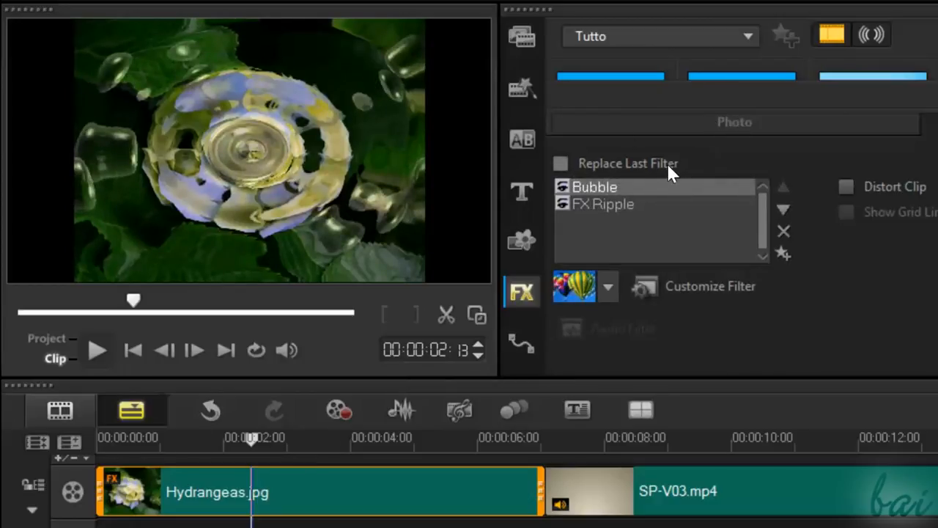
{"action": "left_click", "coordinate": [785, 207]}
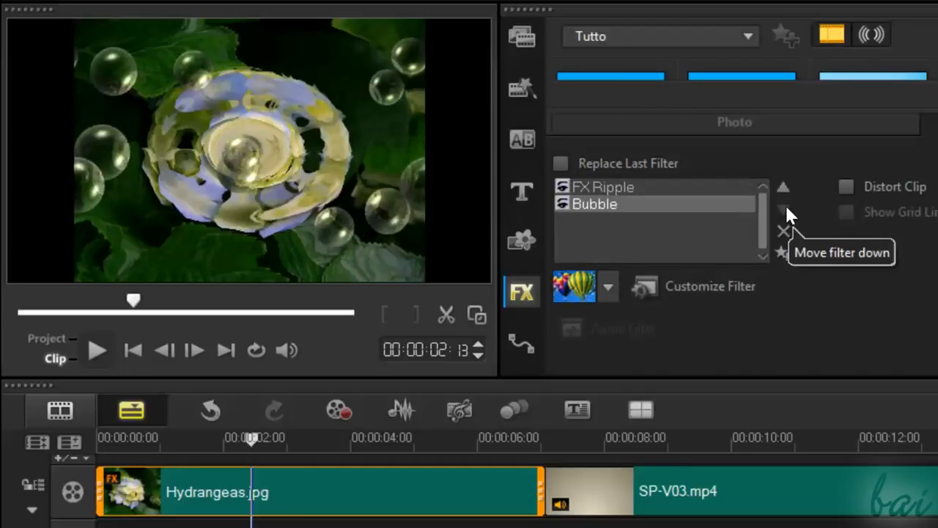
{"action": "left_click", "coordinate": [783, 190]}
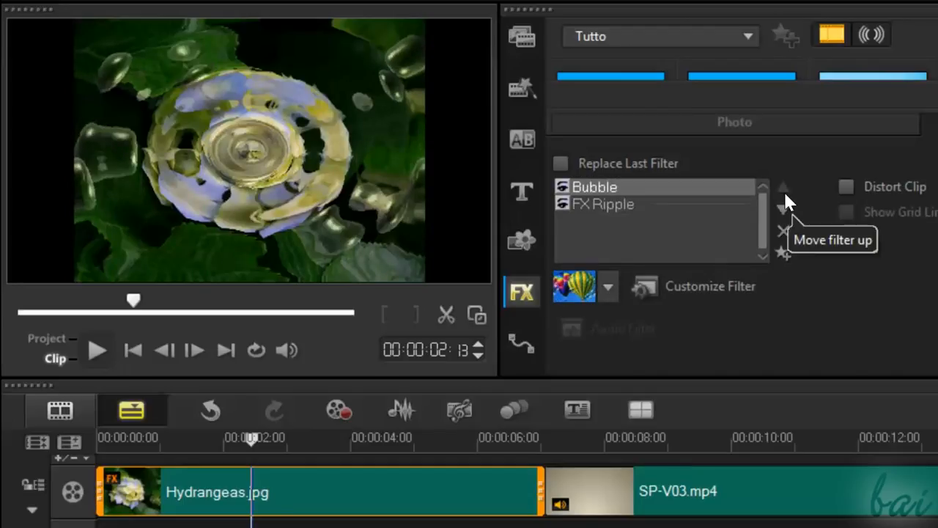
{"action": "left_click", "coordinate": [783, 208]}
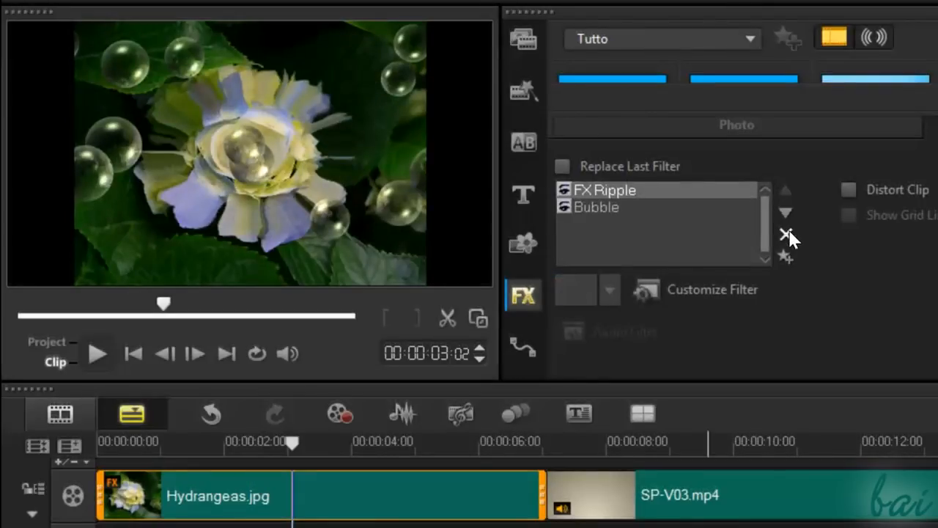
{"action": "left_click", "coordinate": [787, 233]}
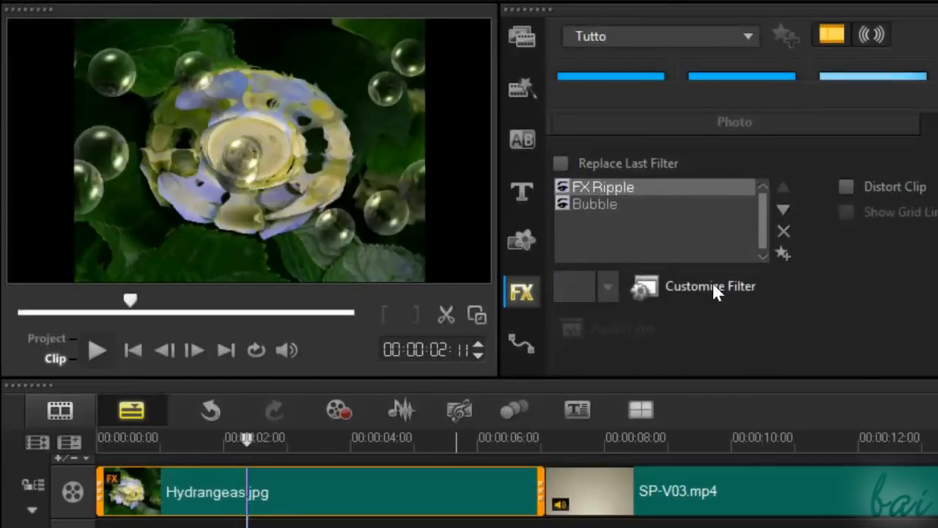
Step: Customize the FX Ripple filter on Hydrangeas.jpg, trying X at 55 and at a lower value
{"action": "left_click", "coordinate": [717, 286]}
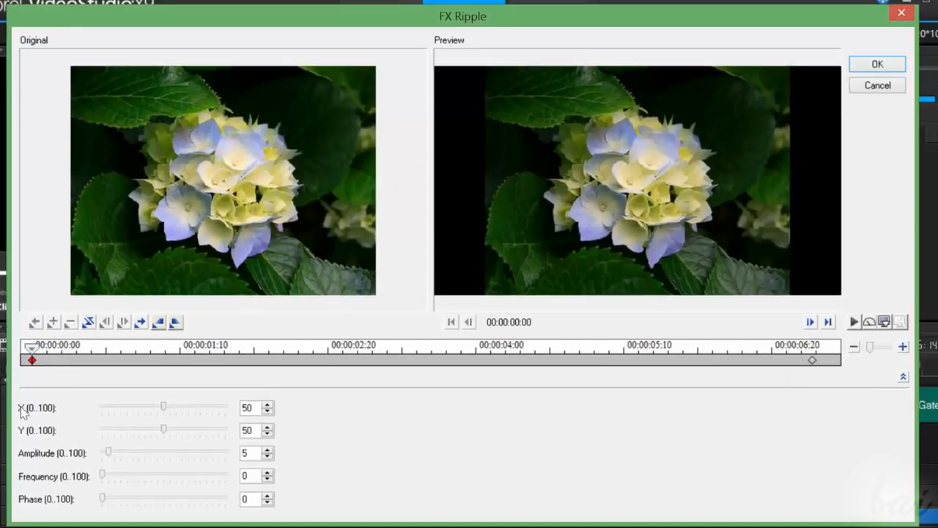
{"action": "left_click", "coordinate": [173, 407]}
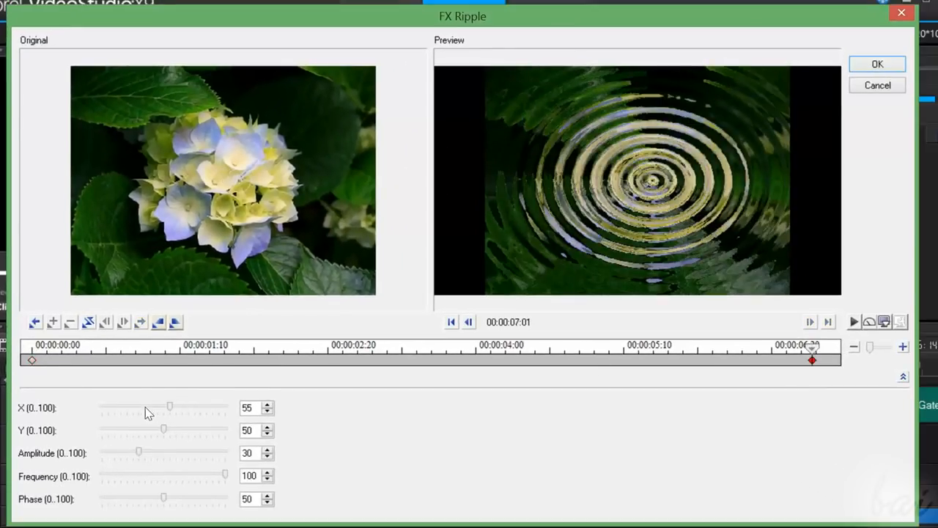
{"action": "left_click", "coordinate": [123, 408]}
{"action": "left_click", "coordinate": [123, 407]}
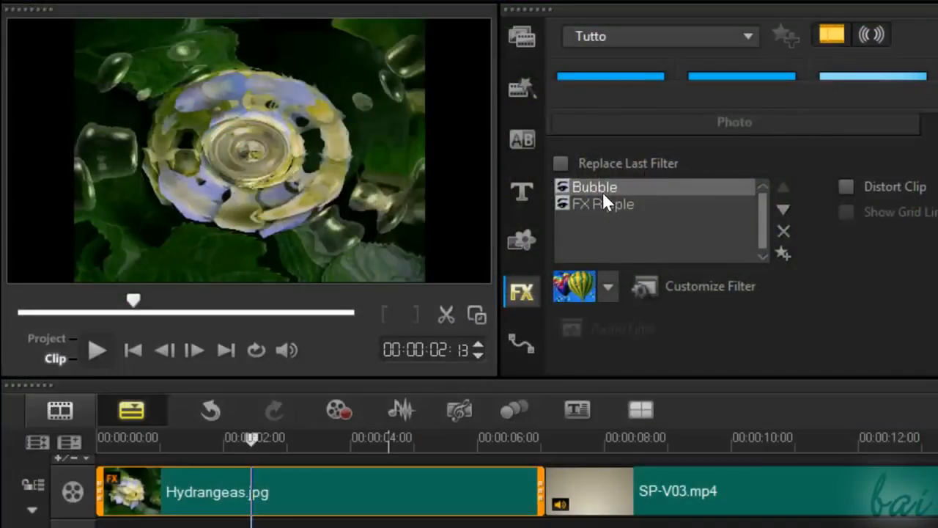
Step: Toggle the Bubble filter's visibility on Hydrangeas.jpg, hide FX Ripple, and show Bubble again
{"action": "left_click", "coordinate": [564, 184]}
{"action": "left_click", "coordinate": [565, 184]}
{"action": "left_click", "coordinate": [564, 184]}
{"action": "left_click", "coordinate": [564, 184]}
{"action": "left_click", "coordinate": [564, 185]}
{"action": "left_click", "coordinate": [561, 204]}
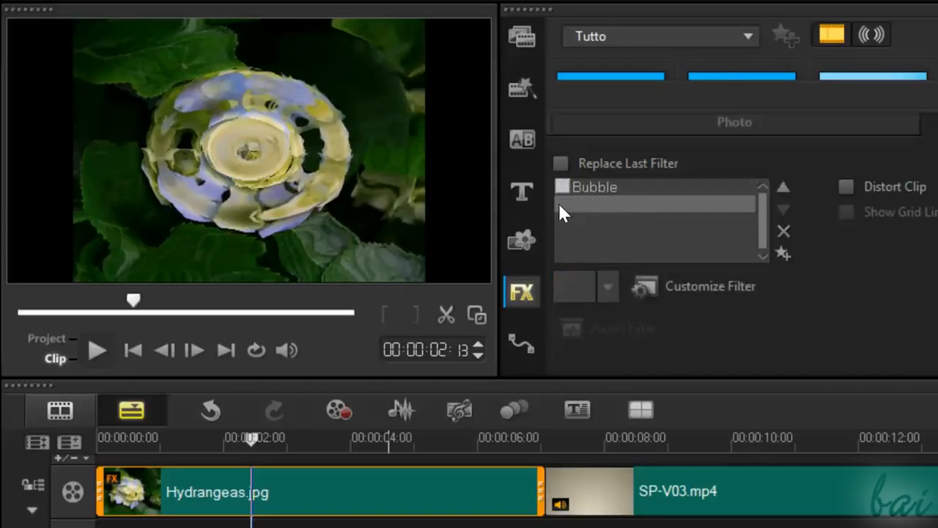
{"action": "left_click", "coordinate": [564, 186]}
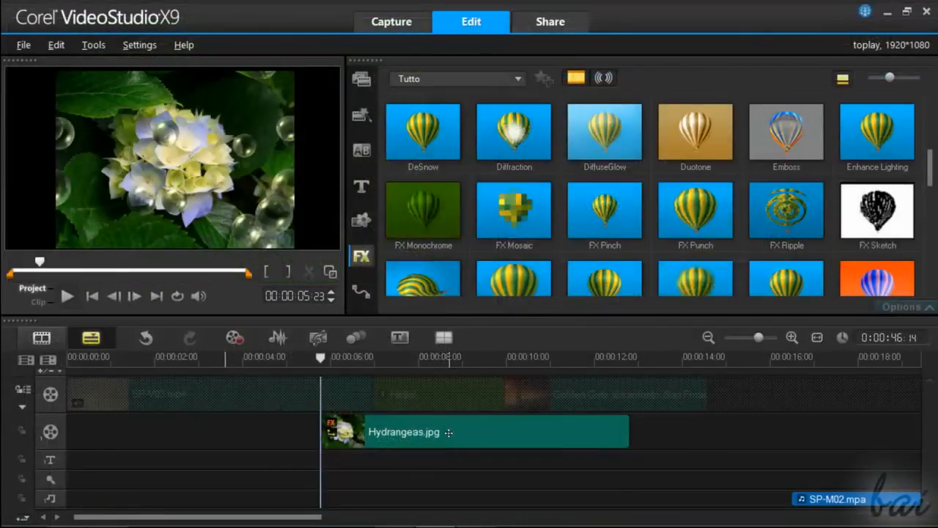
Step: Apply Chroma Key overlay options to Hydrangeas.jpg on the overlay track and set the gamma to 22
{"action": "left_click", "coordinate": [448, 432]}
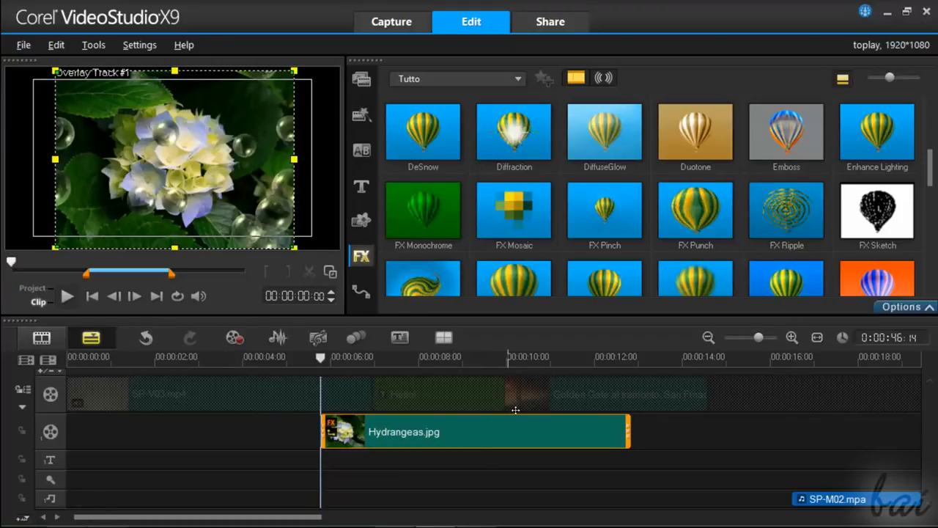
{"action": "left_click", "coordinate": [901, 307]}
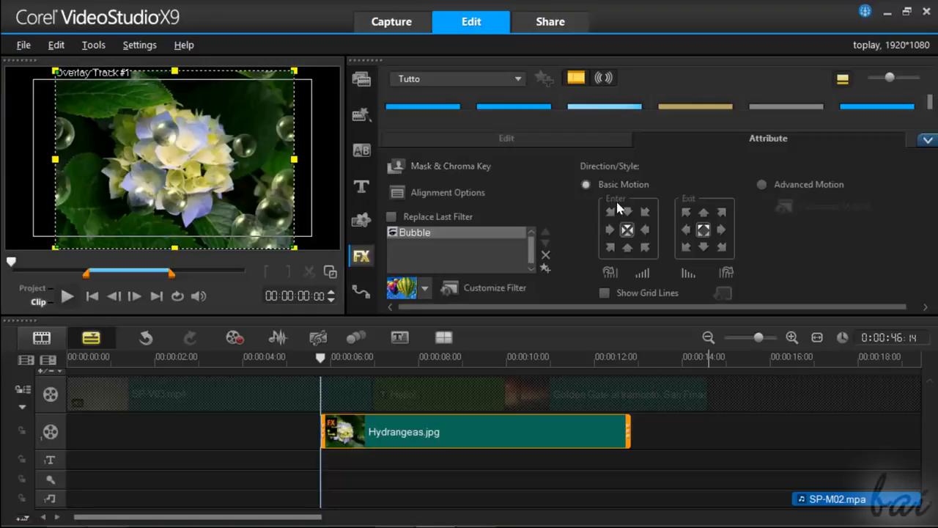
{"action": "left_click", "coordinate": [480, 171]}
{"action": "left_click", "coordinate": [388, 187]}
{"action": "left_click_drag", "start_coordinate": [809, 210], "coordinate": [825, 217]}
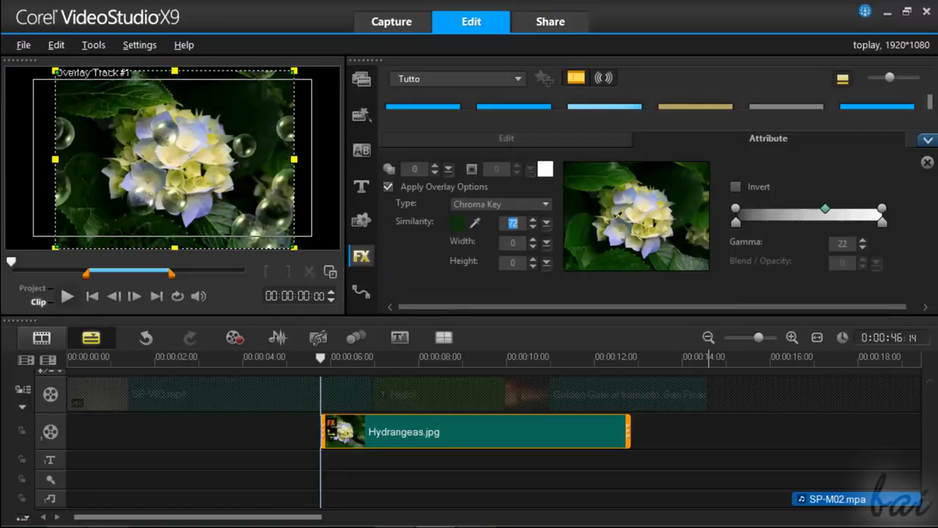
Step: Try several points on the flower in Hydrangeas.jpg as the chroma key colour
{"action": "left_click", "coordinate": [631, 203]}
{"action": "left_click", "coordinate": [633, 198]}
{"action": "left_click", "coordinate": [649, 206]}
{"action": "left_click", "coordinate": [639, 211]}
{"action": "left_click", "coordinate": [634, 206]}
{"action": "left_click", "coordinate": [632, 216]}
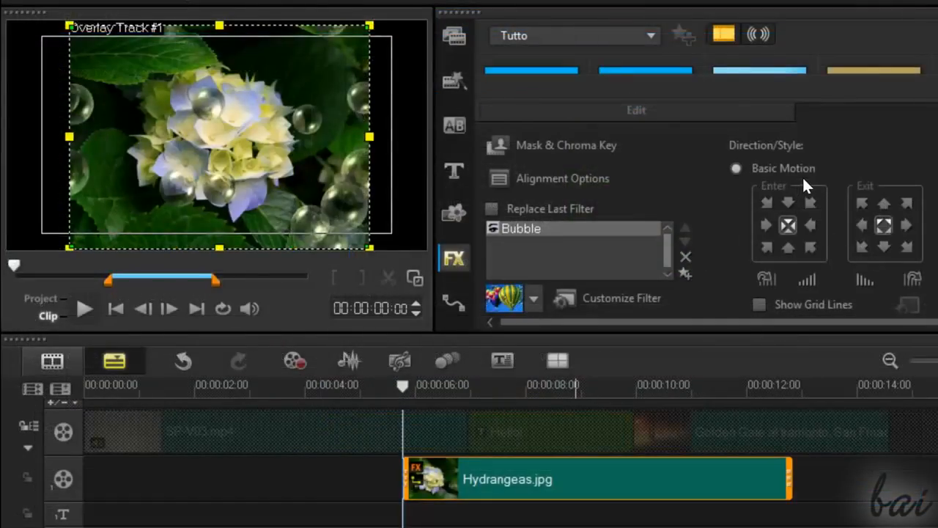
Step: Set the basic motion of the Hydrangeas.jpg overlay to enter from above and play the clip to preview it
{"action": "left_click", "coordinate": [788, 203]}
{"action": "left_click", "coordinate": [87, 309]}
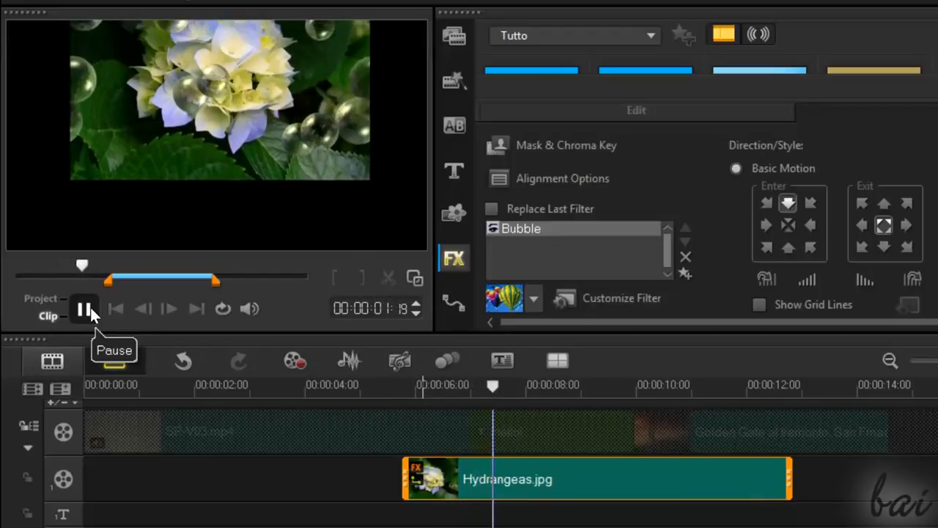
{"action": "left_click", "coordinate": [86, 309]}
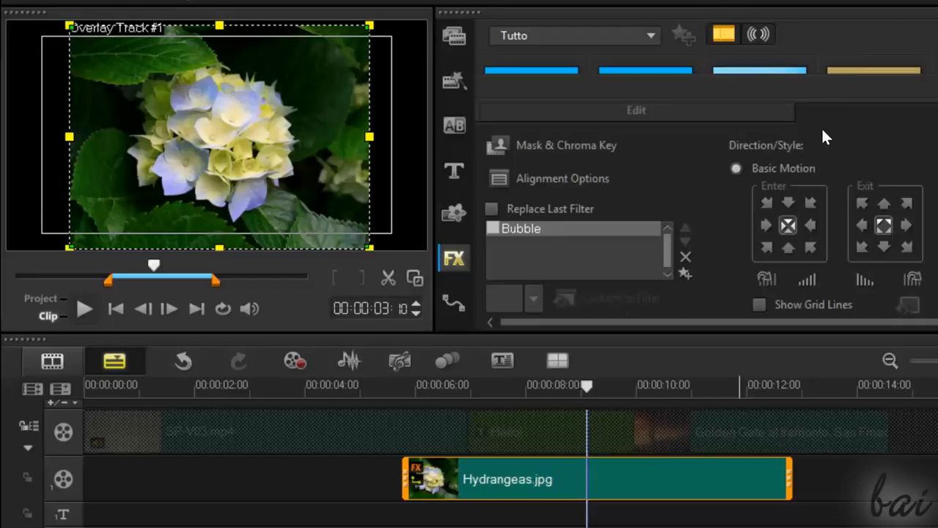
Step: Try an adjustment in the Color Correction settings of the Hydrangeas.jpg overlay clip
{"action": "left_click", "coordinate": [663, 110]}
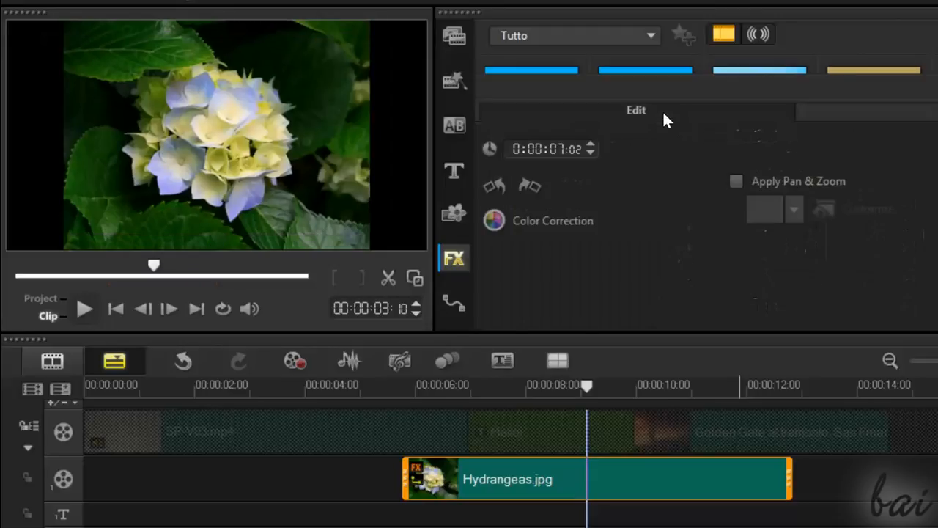
{"action": "left_click", "coordinate": [562, 221]}
{"action": "left_click_drag", "start_coordinate": [832, 167], "coordinate": [786, 189]}
Step: Try rotating Hydrangeas.jpg left and right alternately, ending back in its upright orientation
{"action": "left_click", "coordinate": [502, 187]}
{"action": "left_click", "coordinate": [532, 184]}
{"action": "left_click", "coordinate": [504, 179]}
{"action": "left_click", "coordinate": [524, 186]}
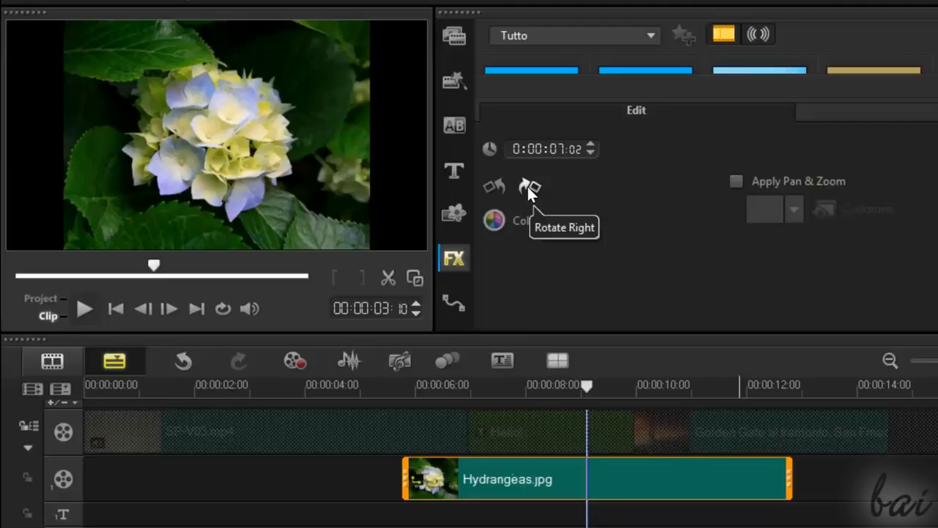
Step: Apply Pan & Zoom to Hydrangeas.jpg, resize its zoom frame and reposition the frame's centre on the flower
{"action": "left_click", "coordinate": [738, 181]}
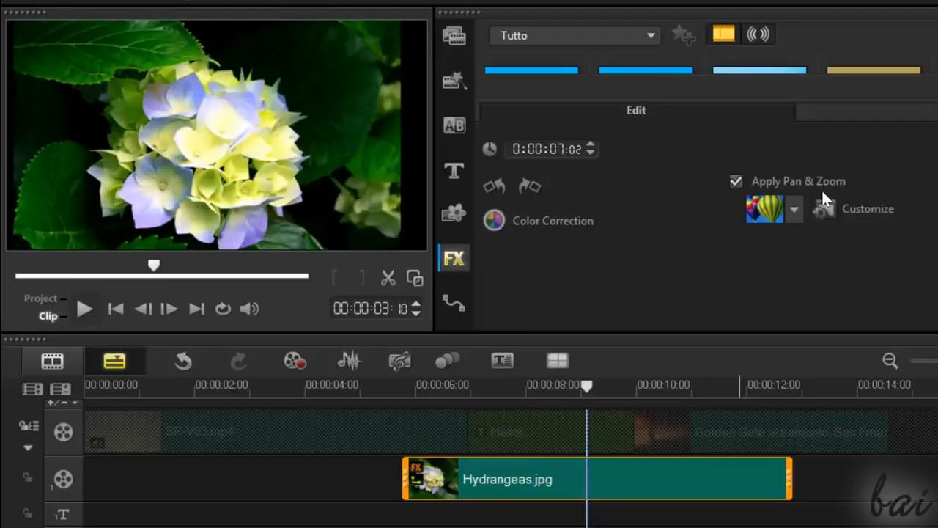
{"action": "left_click", "coordinate": [854, 209]}
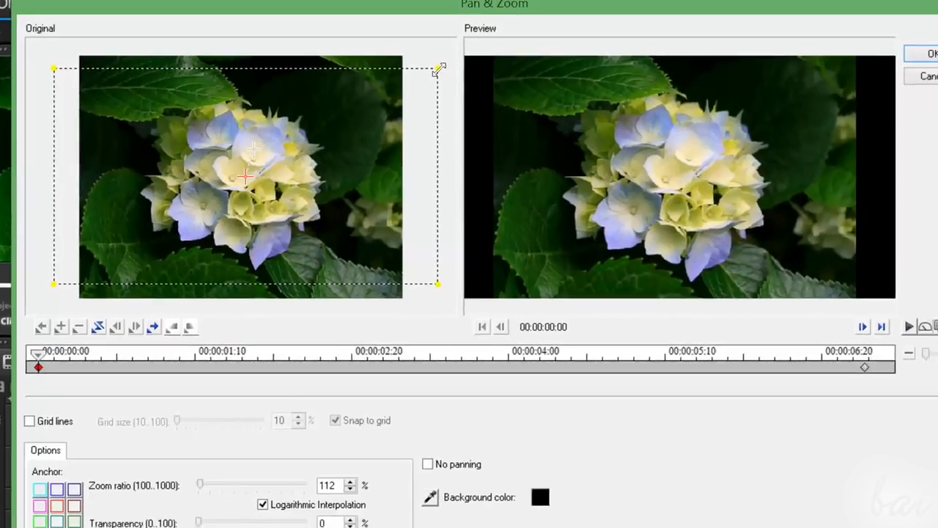
{"action": "left_click_drag", "start_coordinate": [527, 33], "coordinate": [368, 102]}
{"action": "left_click_drag", "start_coordinate": [273, 137], "coordinate": [251, 149]}
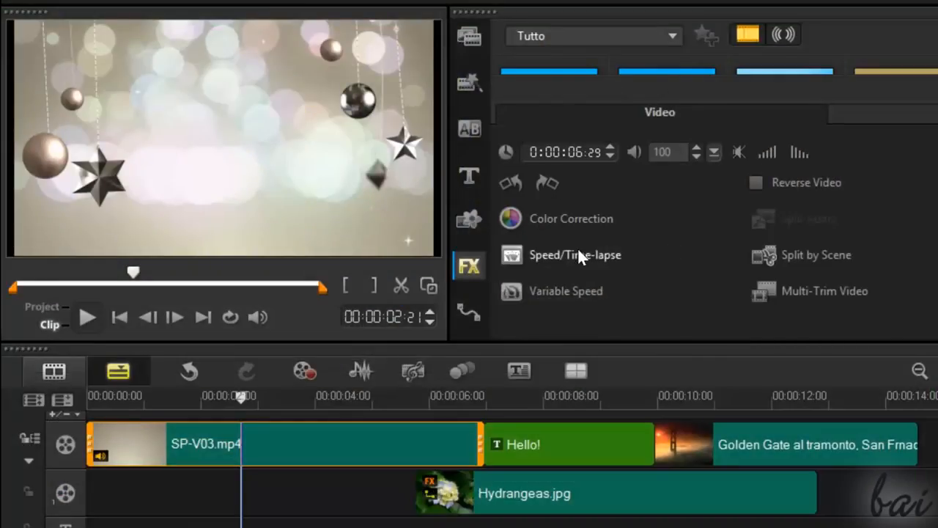
Step: Look at Color Correction and Speed/Time-lapse for SP-V03.mp4, and at Speed/Time-lapse for SP-M02.mpa, leaving the music's speed untouched
{"action": "left_click", "coordinate": [587, 217]}
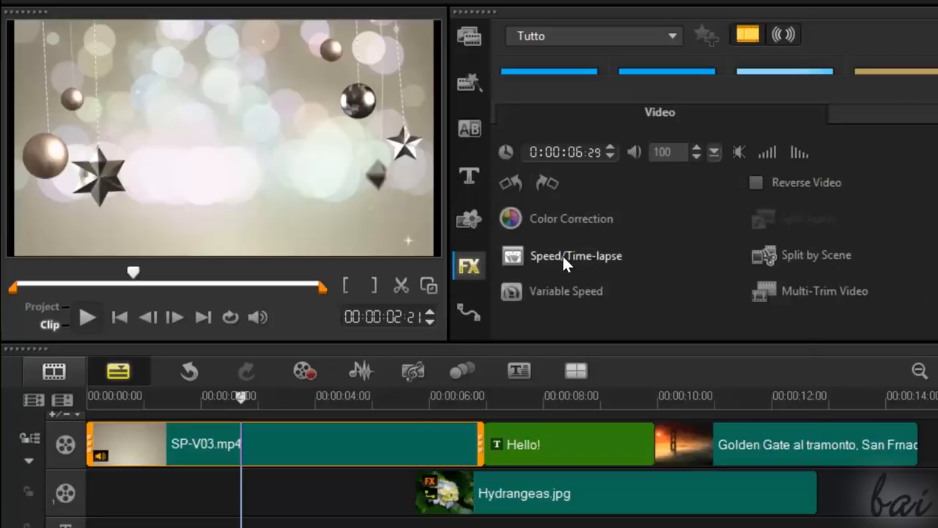
{"action": "left_click", "coordinate": [562, 254]}
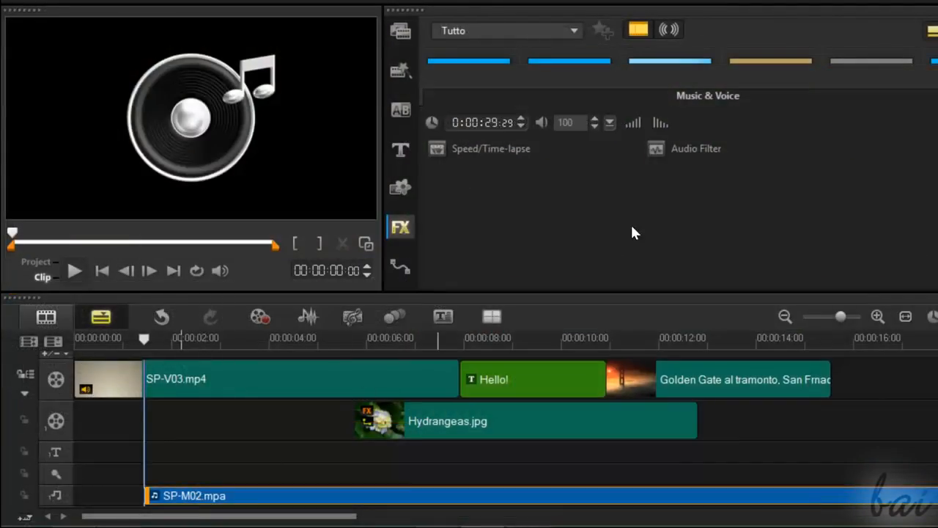
{"action": "left_click", "coordinate": [486, 147]}
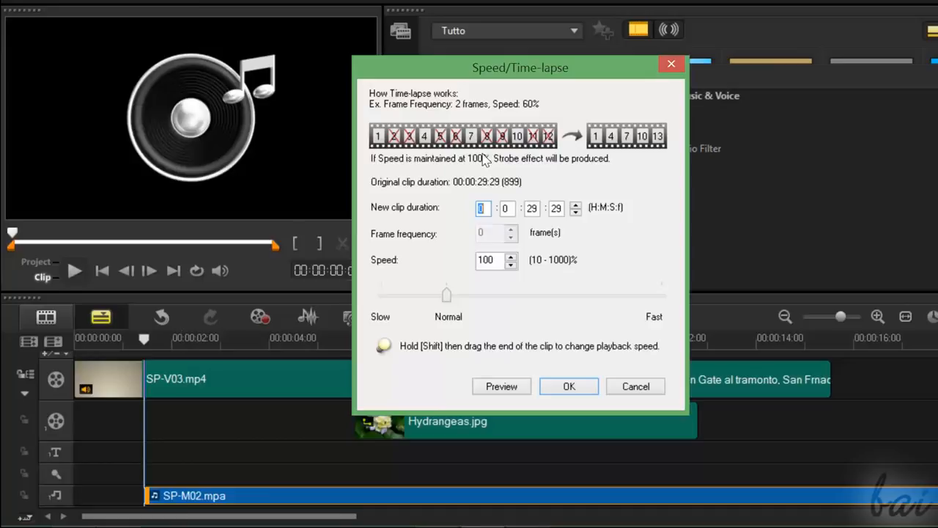
{"action": "key", "text": "Escape"}
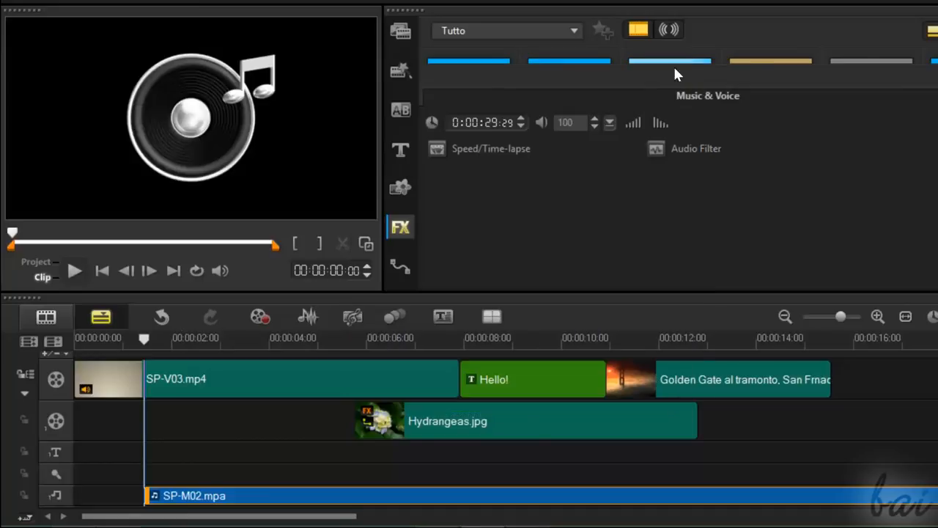
Step: Look through the available audio filters for SP-M02.mpa, highlighting Echo and Hiss Reduction
{"action": "left_click", "coordinate": [695, 147]}
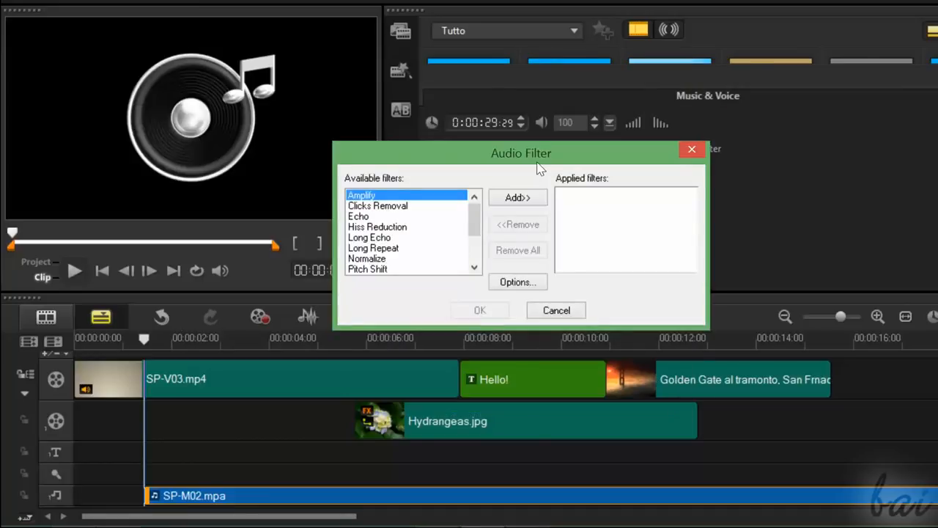
{"action": "left_click", "coordinate": [394, 216]}
{"action": "left_click", "coordinate": [393, 227]}
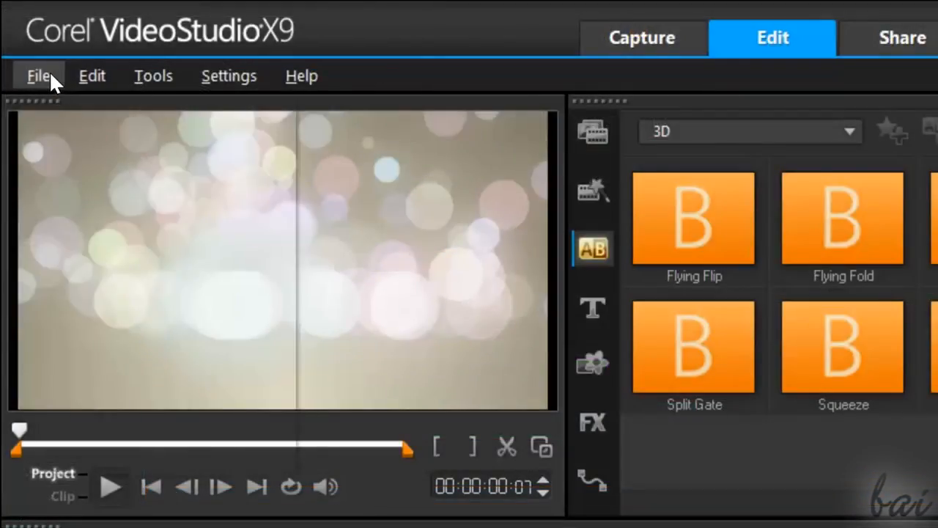
Step: Save the project to the Desktop under the name MyProject as a VideoStudio X9 project file
{"action": "left_click", "coordinate": [49, 70]}
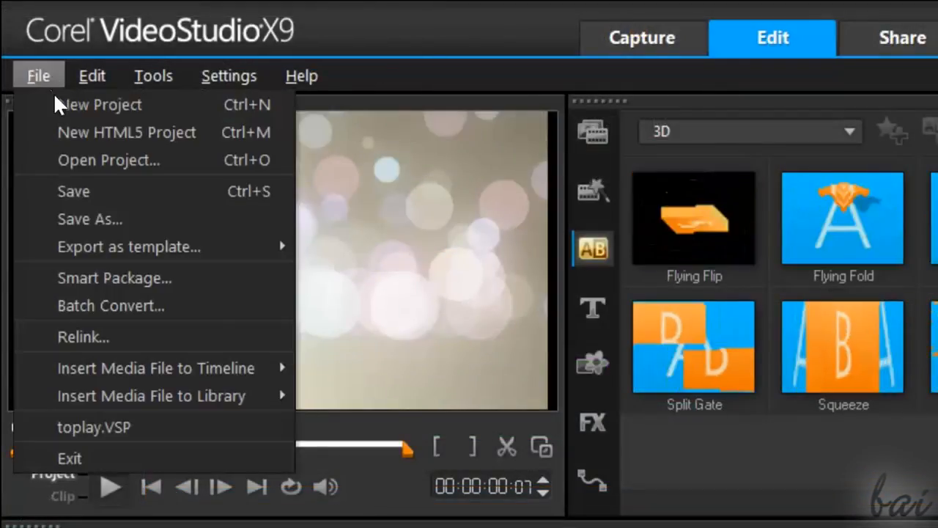
{"action": "left_click", "coordinate": [102, 218]}
{"action": "type", "text": "MyP"}
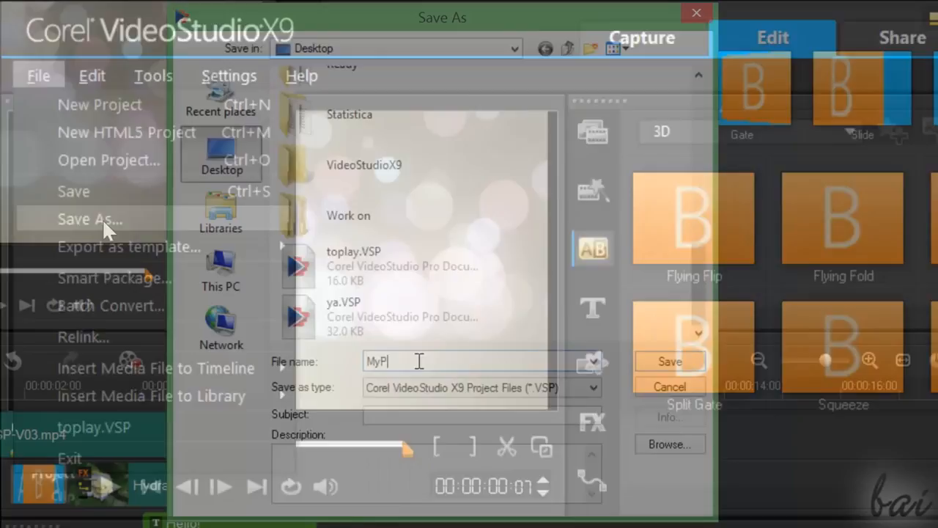
{"action": "type", "text": "roject"}
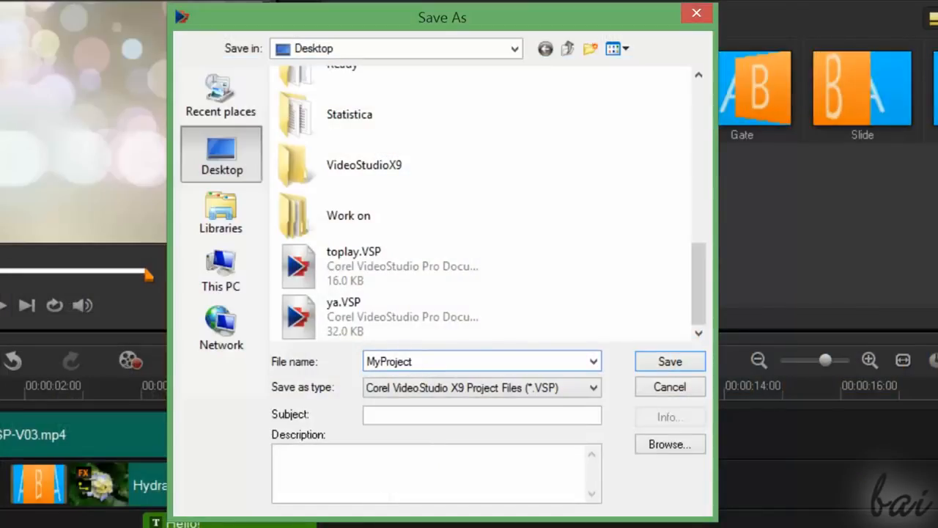
{"action": "left_click", "coordinate": [651, 366]}
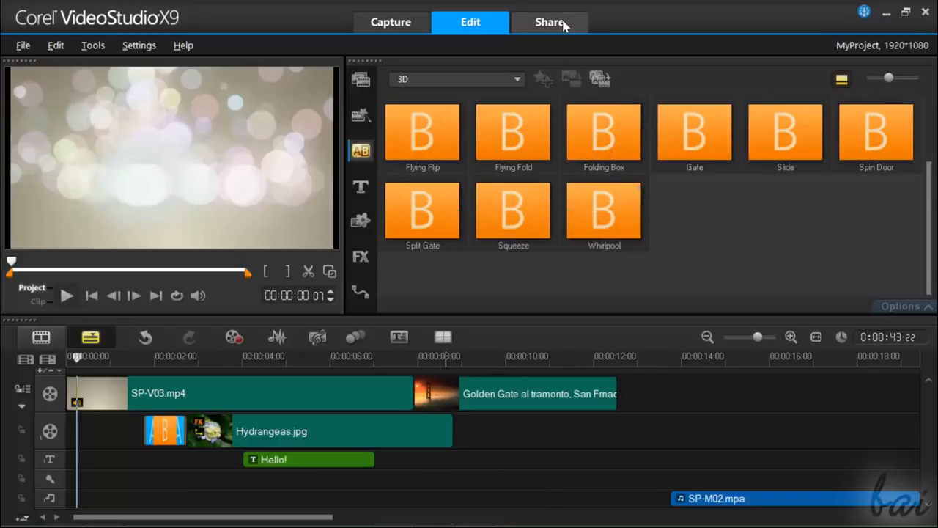
Step: In the Share workspace, play the project, trim the preview range from 00:00:01:08 to about 8 seconds, and play that range
{"action": "left_click", "coordinate": [549, 22]}
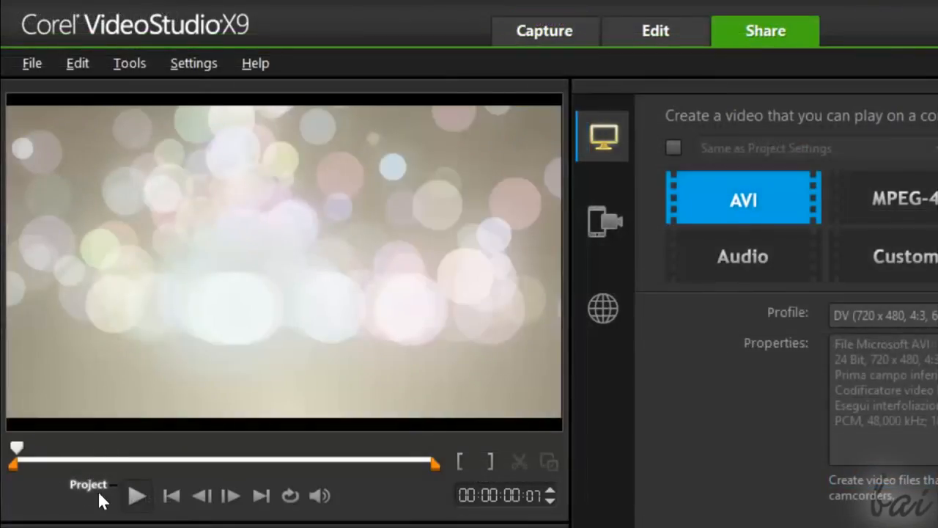
{"action": "left_click", "coordinate": [138, 497]}
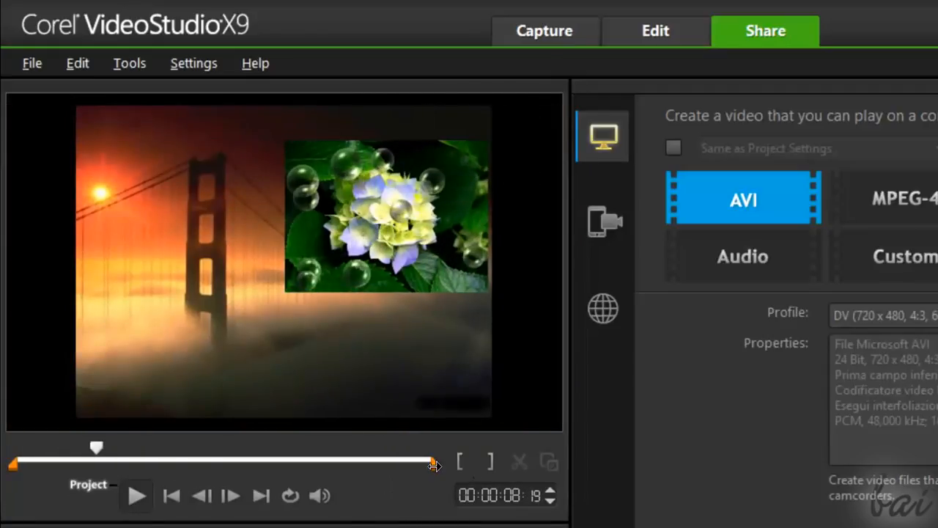
{"action": "left_click_drag", "start_coordinate": [434, 465], "coordinate": [97, 464]}
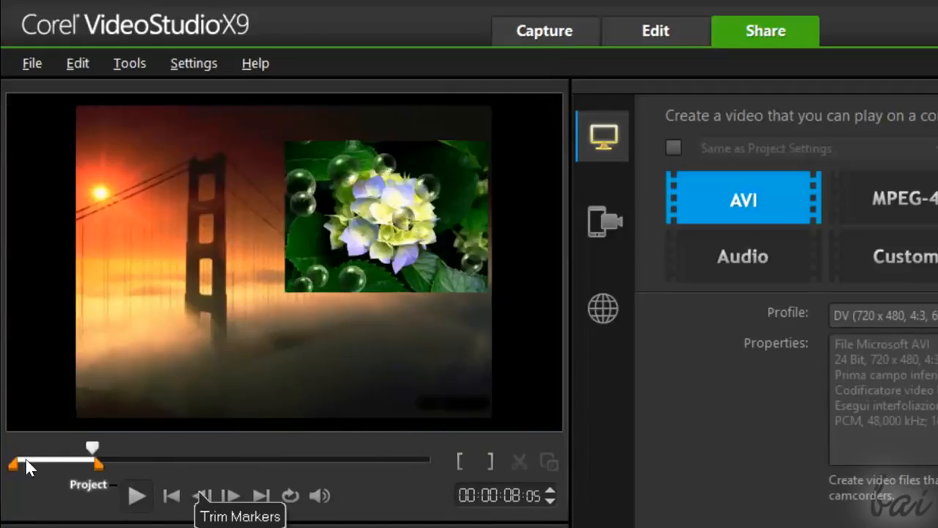
{"action": "left_click_drag", "start_coordinate": [11, 464], "coordinate": [24, 464]}
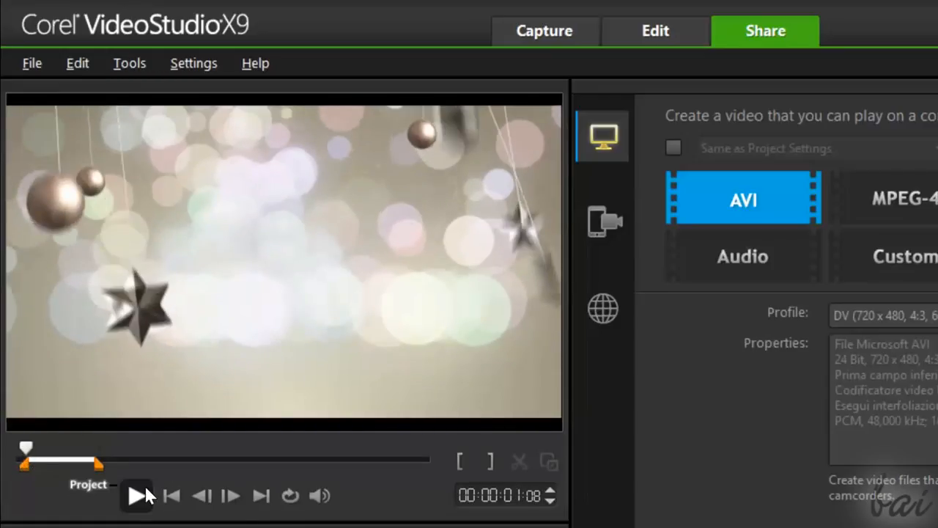
{"action": "key", "text": "space"}
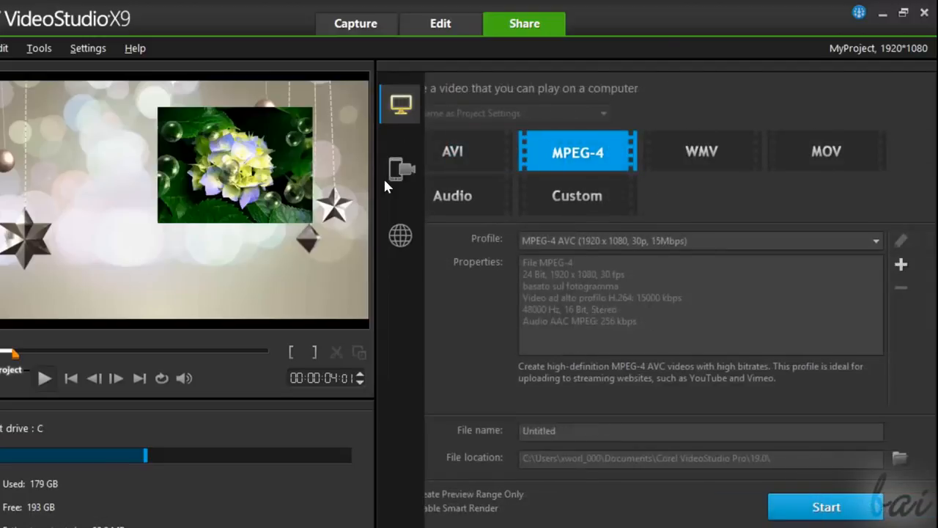
Step: Look at the device export options for Mobile Device and the web sharing options for Facebook, Flickr and Vimeo
{"action": "left_click", "coordinate": [400, 170]}
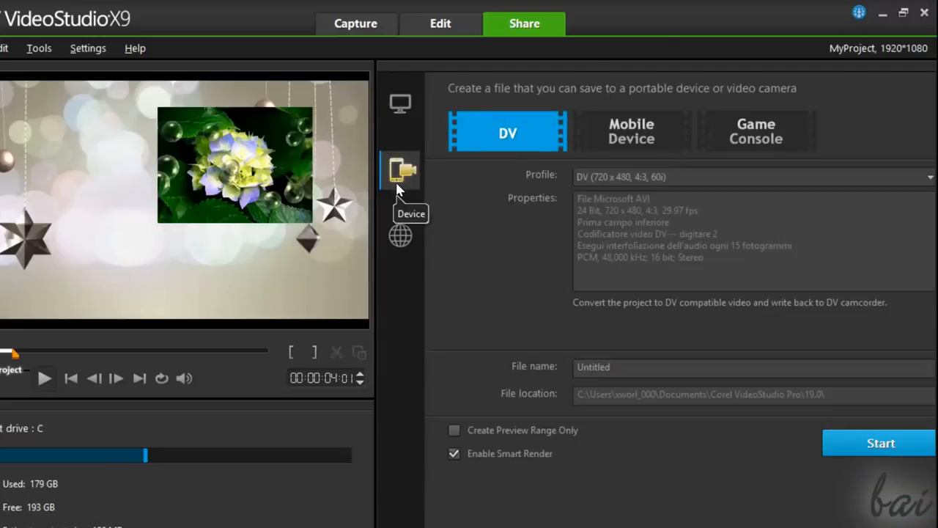
{"action": "left_click", "coordinate": [647, 139]}
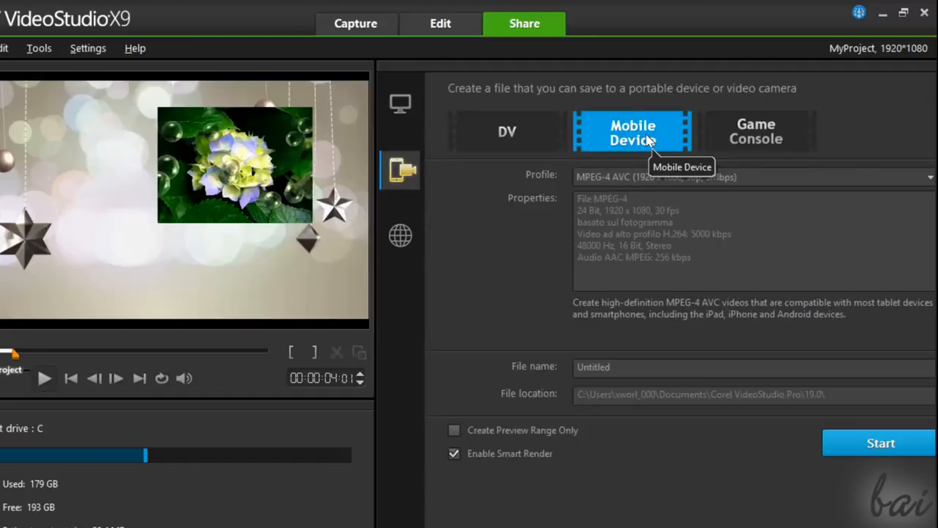
{"action": "left_click", "coordinate": [400, 236]}
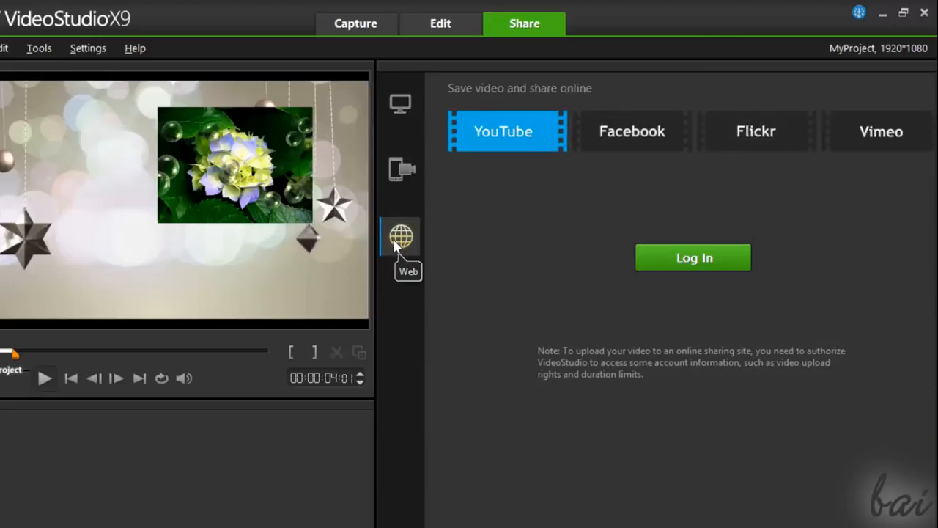
{"action": "left_click", "coordinate": [628, 137]}
{"action": "left_click", "coordinate": [777, 136]}
{"action": "left_click", "coordinate": [902, 139]}
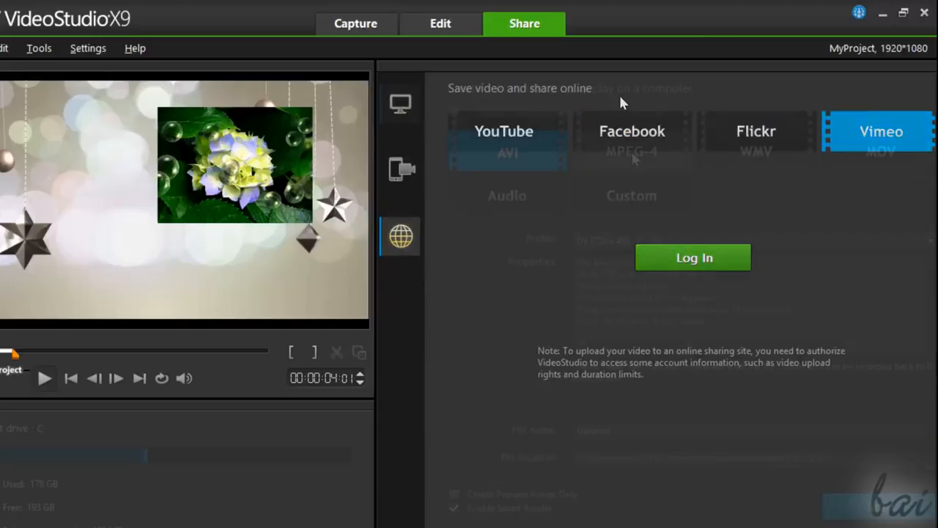
Step: Look through the computer export formats, including MPEG-4, WMV, Custom and Audio
{"action": "left_click", "coordinate": [400, 103]}
{"action": "left_click", "coordinate": [638, 150]}
{"action": "left_click", "coordinate": [733, 158]}
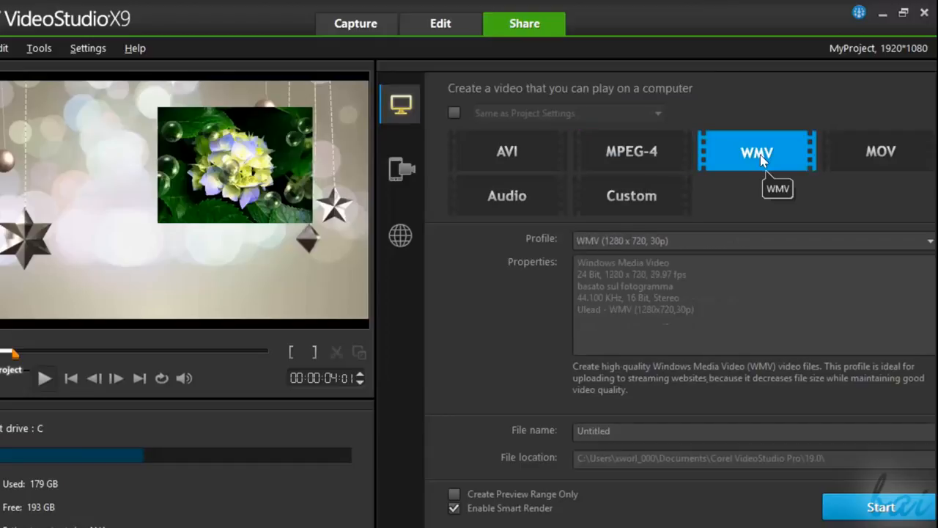
{"action": "left_click", "coordinate": [622, 189]}
{"action": "left_click", "coordinate": [563, 193]}
Step: Choose MPEG-4 as the computer export format with the profile MPEG-4 AVC (1920 x 1080, 30p, 15Mbps)
{"action": "left_click", "coordinate": [632, 152]}
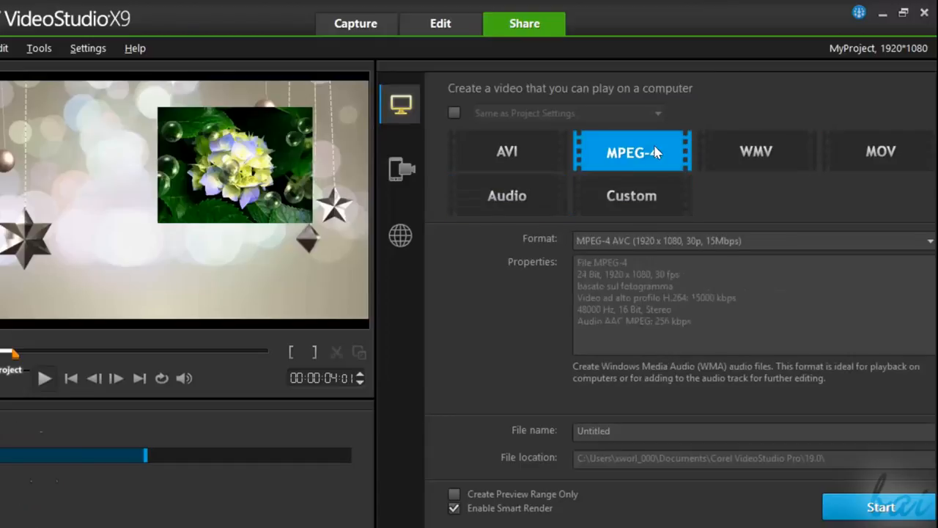
{"action": "left_click", "coordinate": [670, 244]}
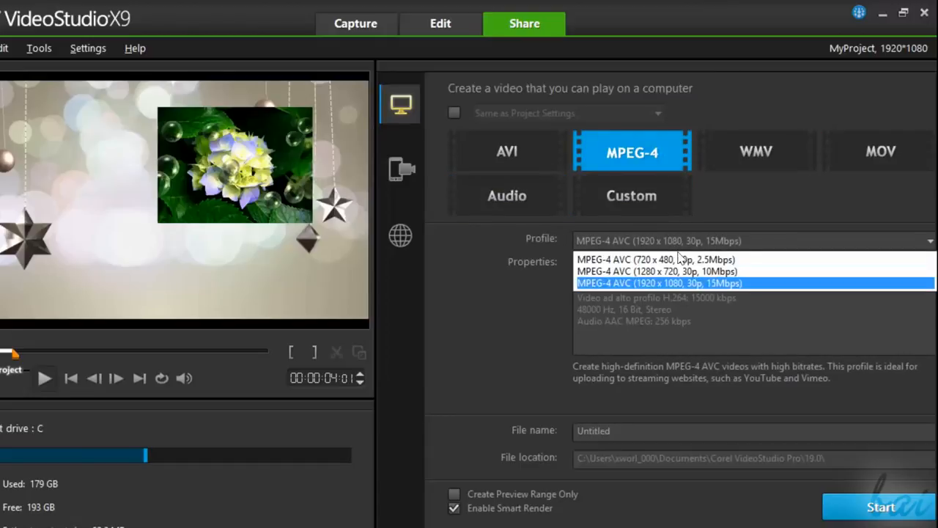
{"action": "left_click", "coordinate": [658, 280]}
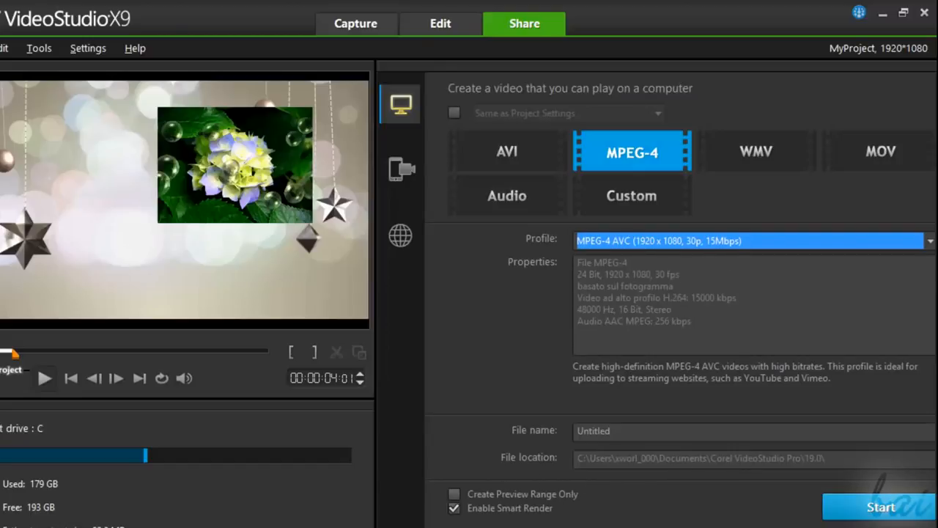
{"action": "scroll", "coordinate": [680, 302], "scroll_direction": "right", "scroll_amount": 2}
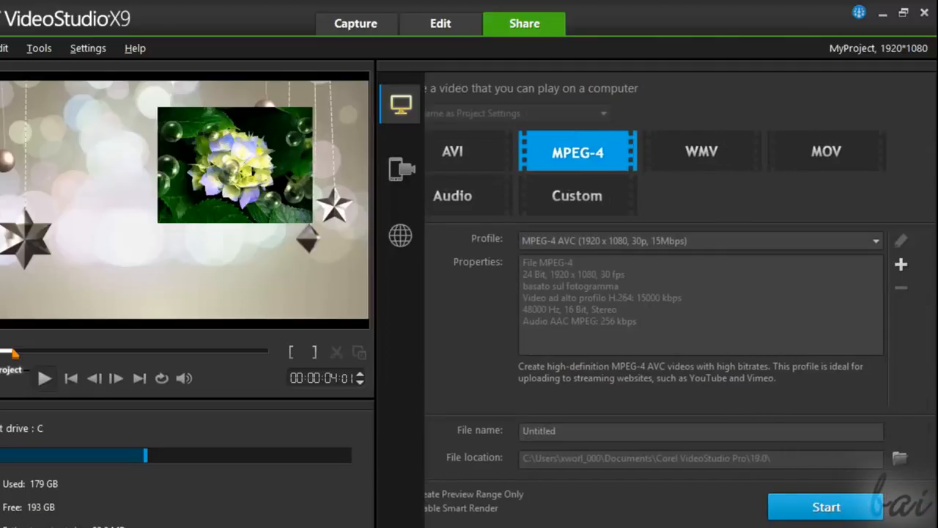
Step: Show the online sharing options once more and return to the Edit workspace
{"action": "left_click", "coordinate": [400, 235]}
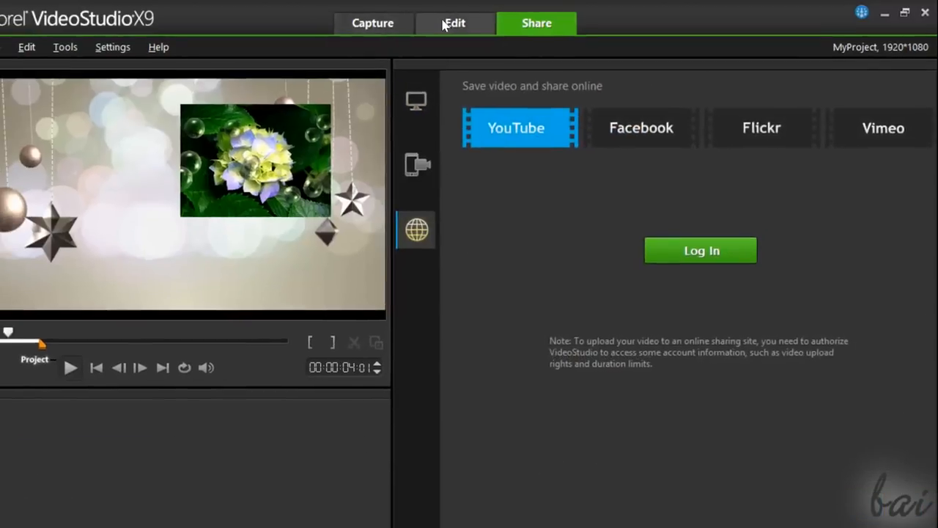
{"action": "left_click", "coordinate": [443, 24]}
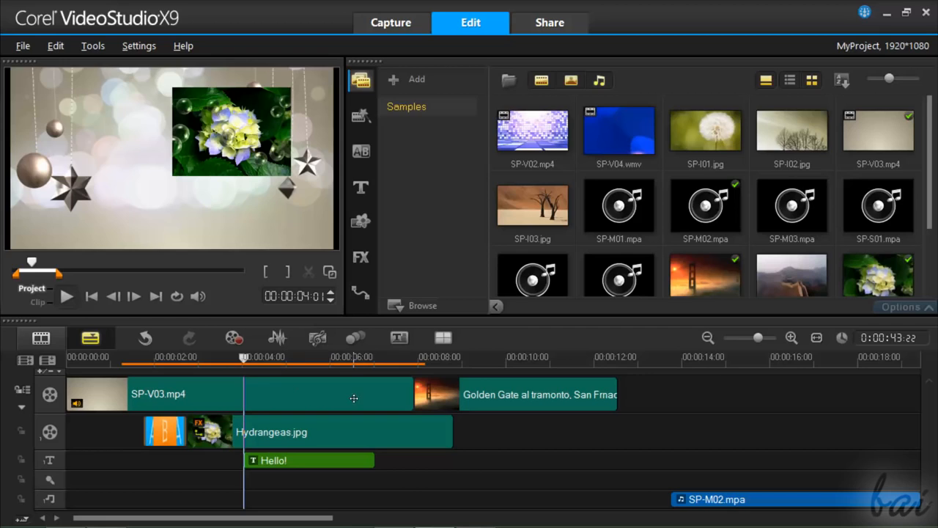